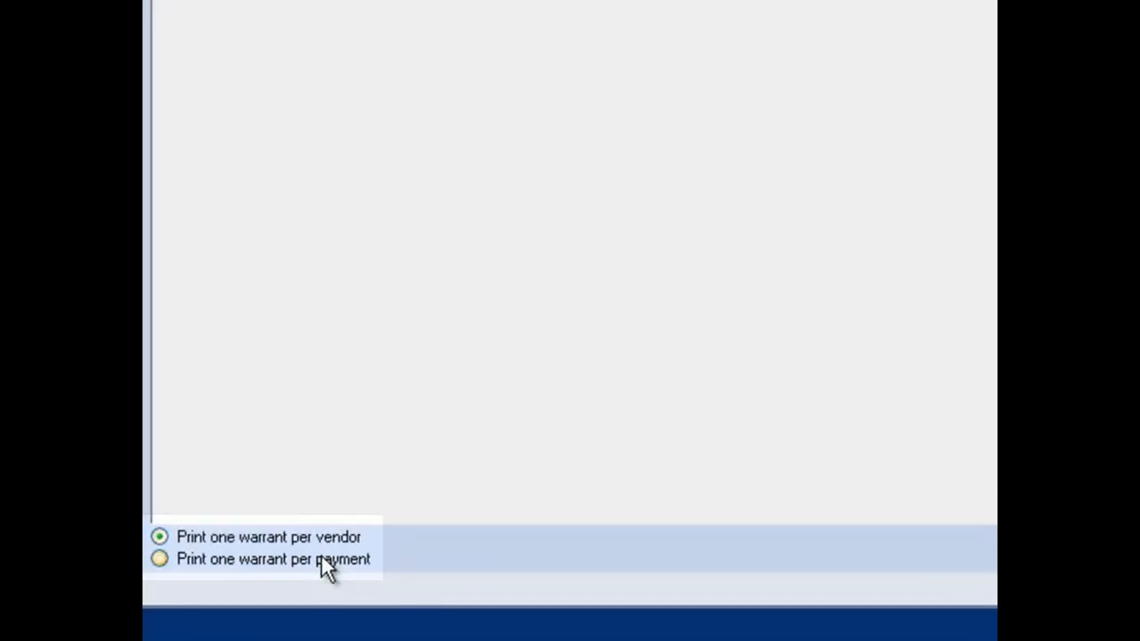
Set printing to one warrant per payment and start adding a new warrant payment
left_click(320, 557)
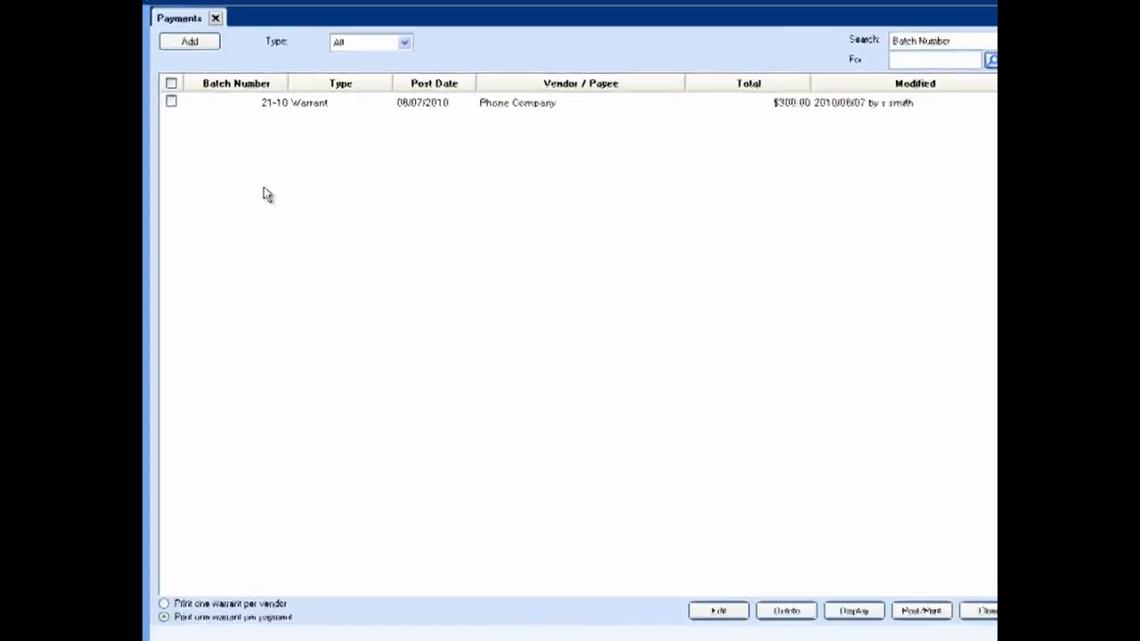
left_click(215, 43)
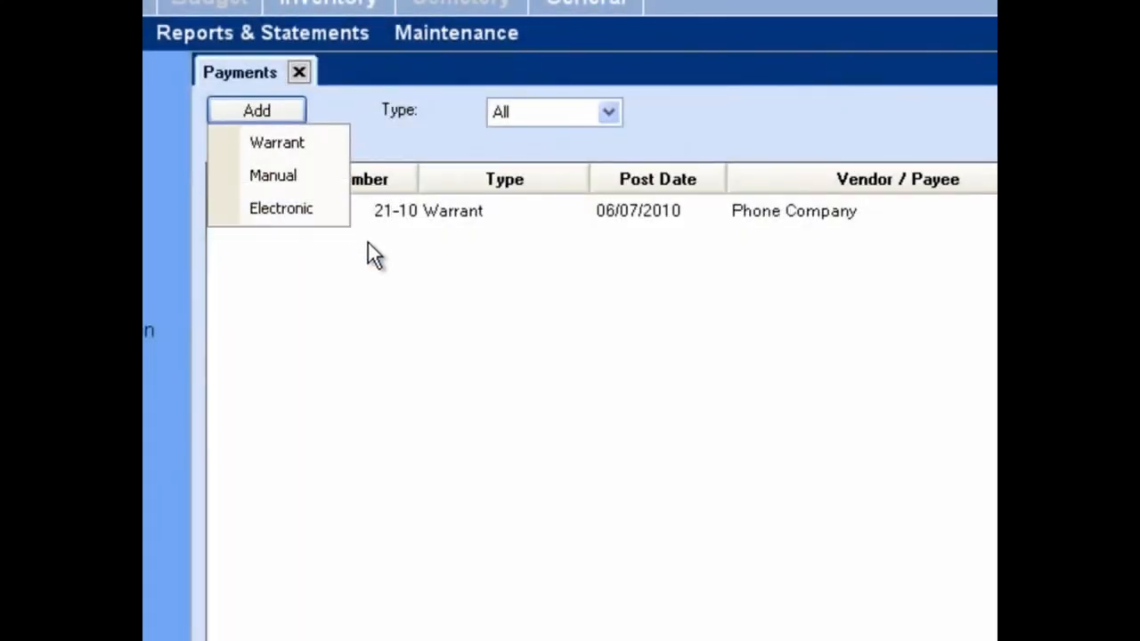
left_click(368, 242)
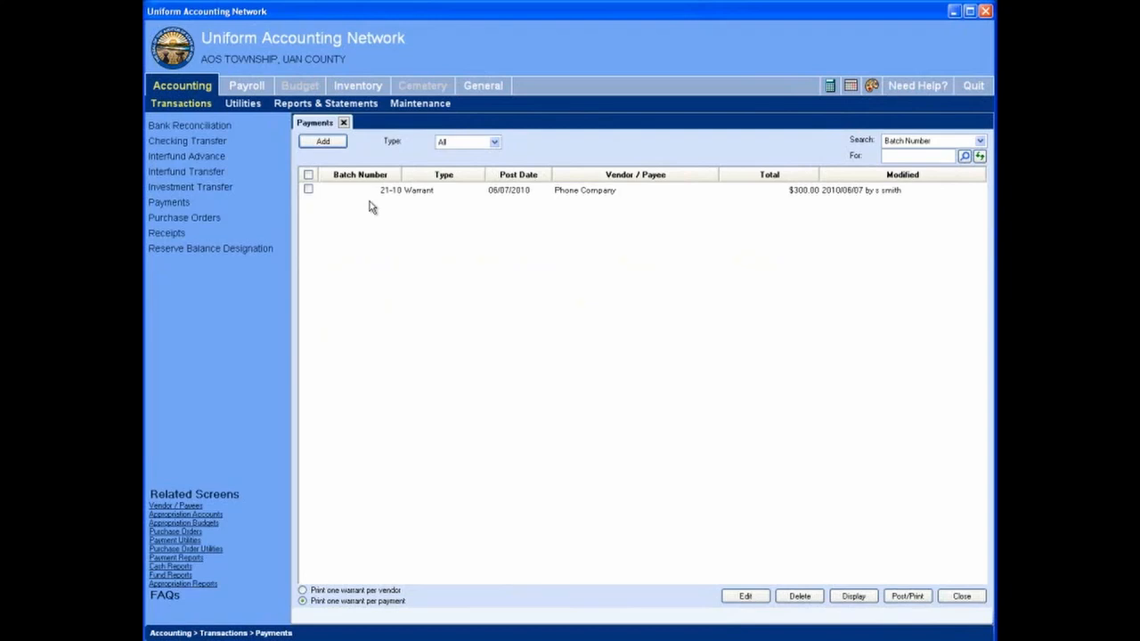
left_click(322, 141)
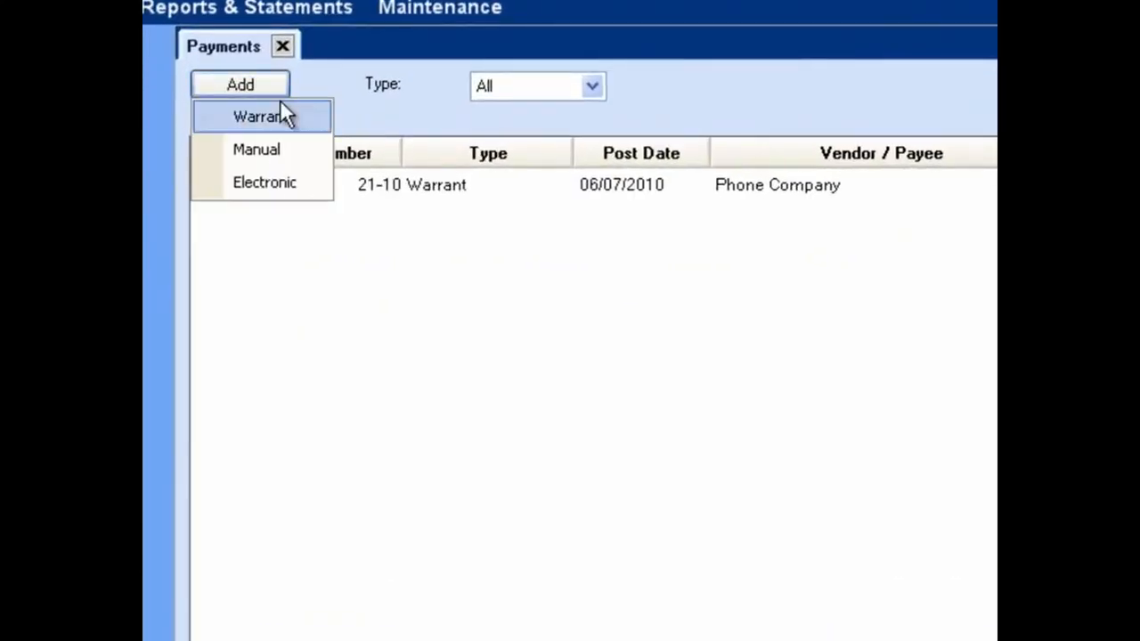
left_click(304, 114)
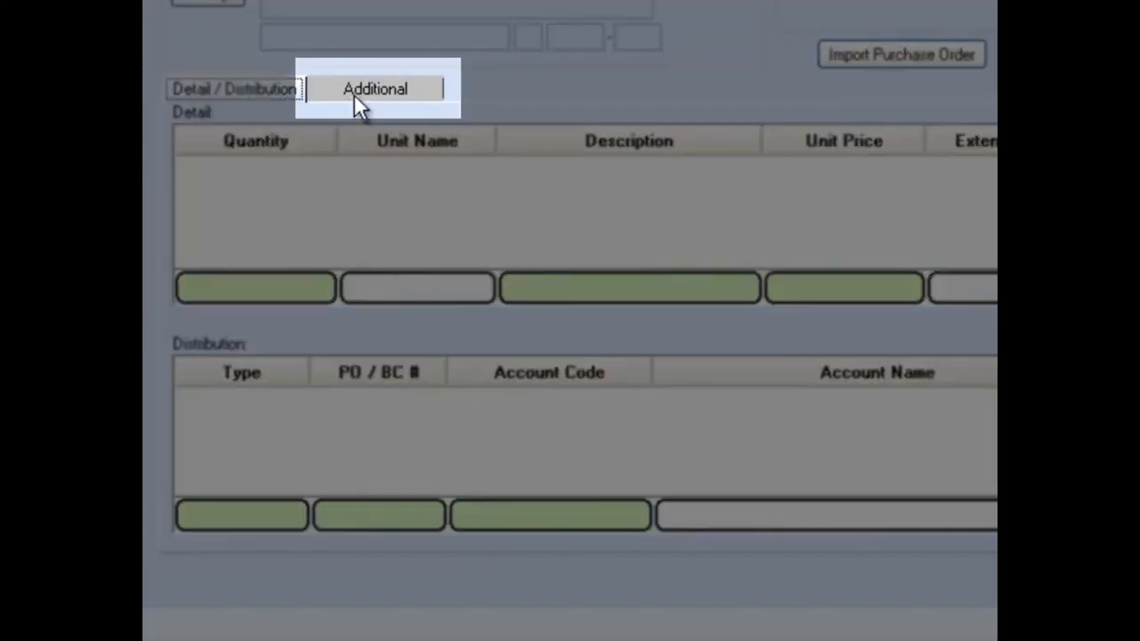
Review the new payment's Additional purpose field and the distribution amount entry without entering anything
left_click(355, 96)
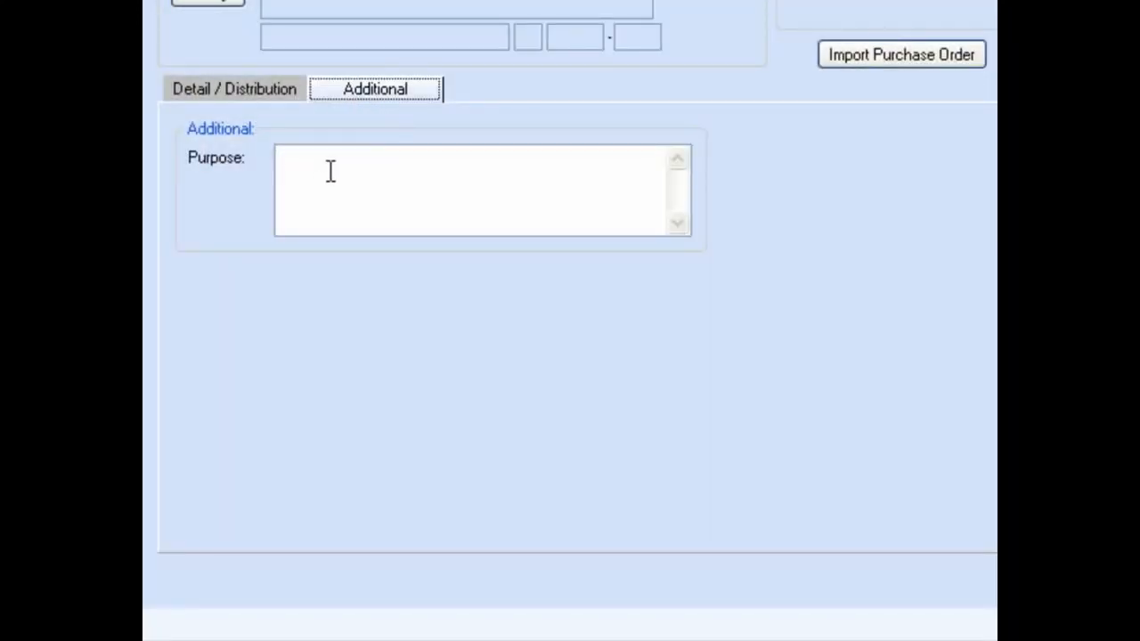
left_click(236, 91)
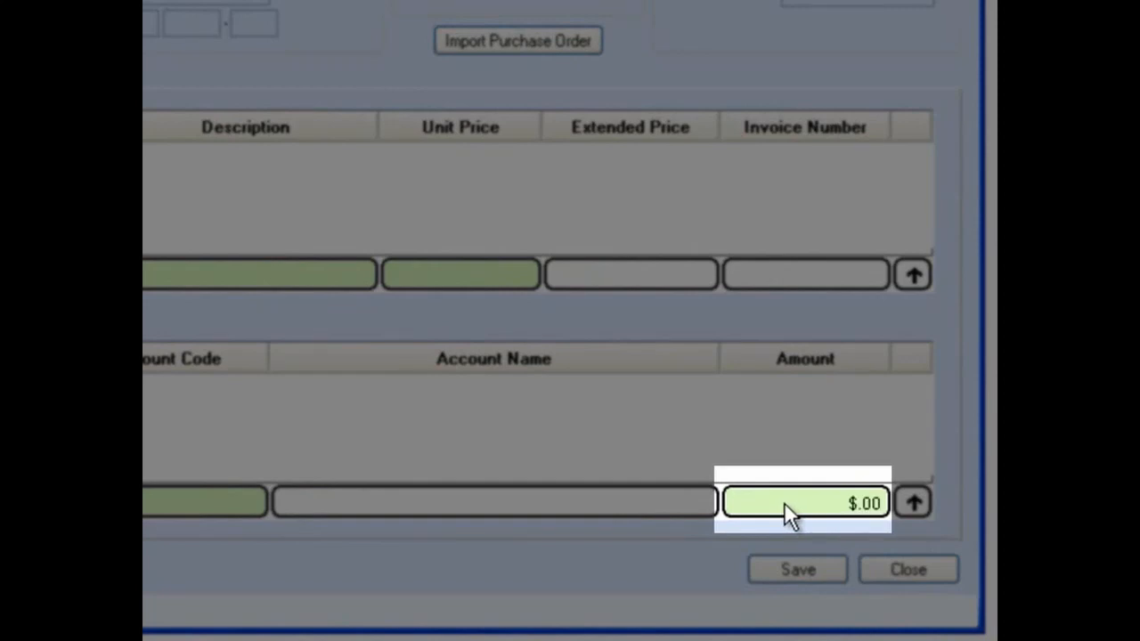
left_click(783, 502)
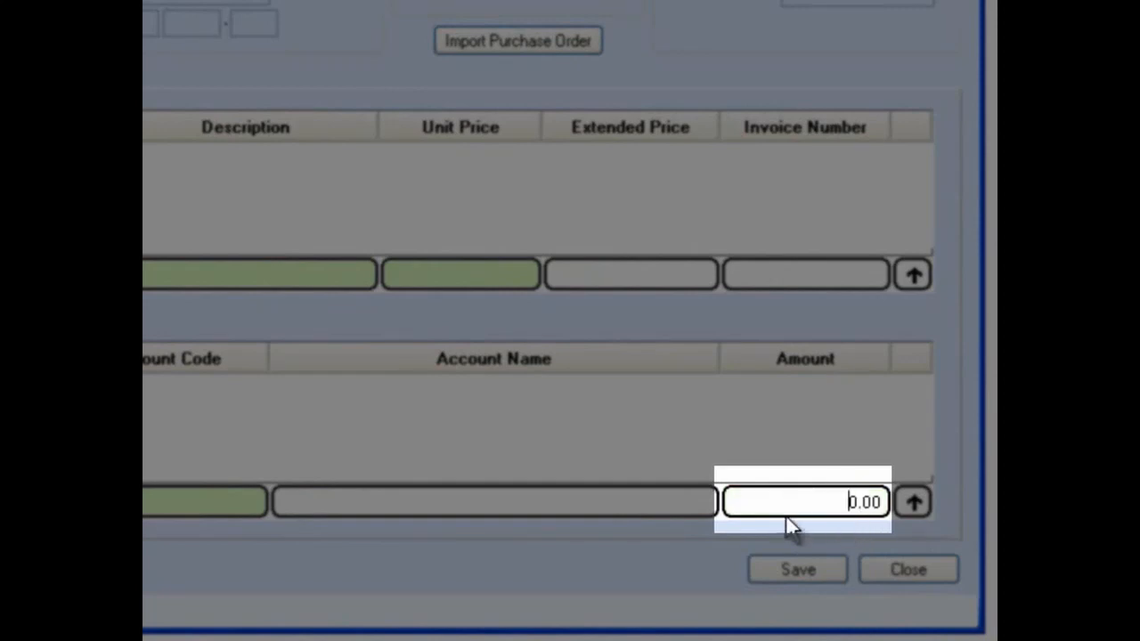
left_click(692, 511)
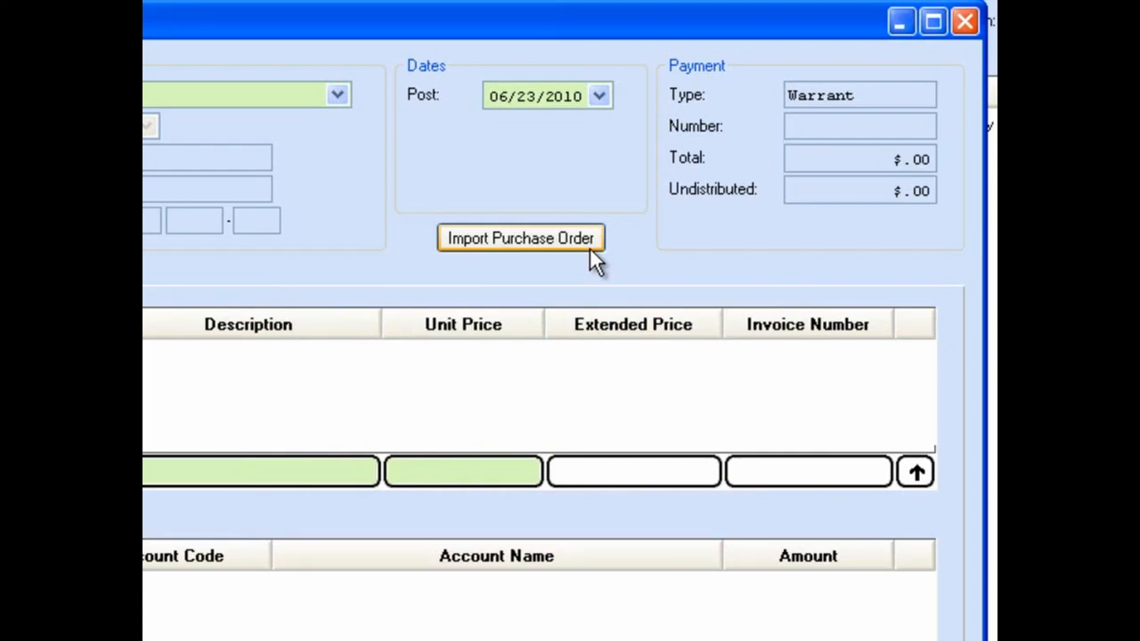
Open the purchase order import and choose the regular Phone Company purchase order issued 06/23/2010
left_click(591, 245)
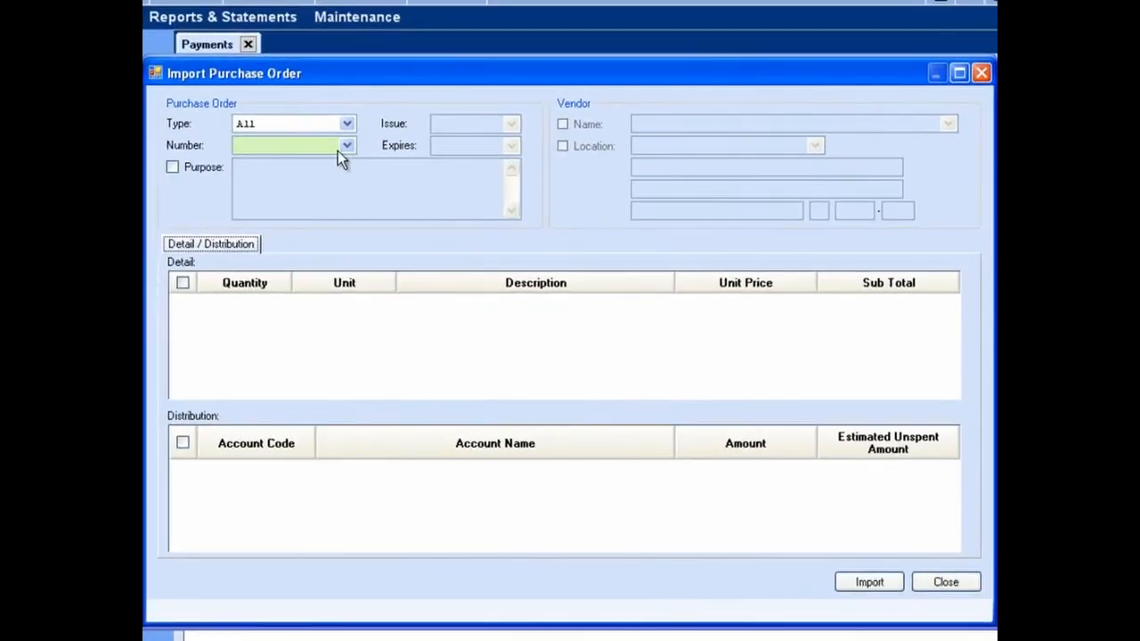
left_click(347, 146)
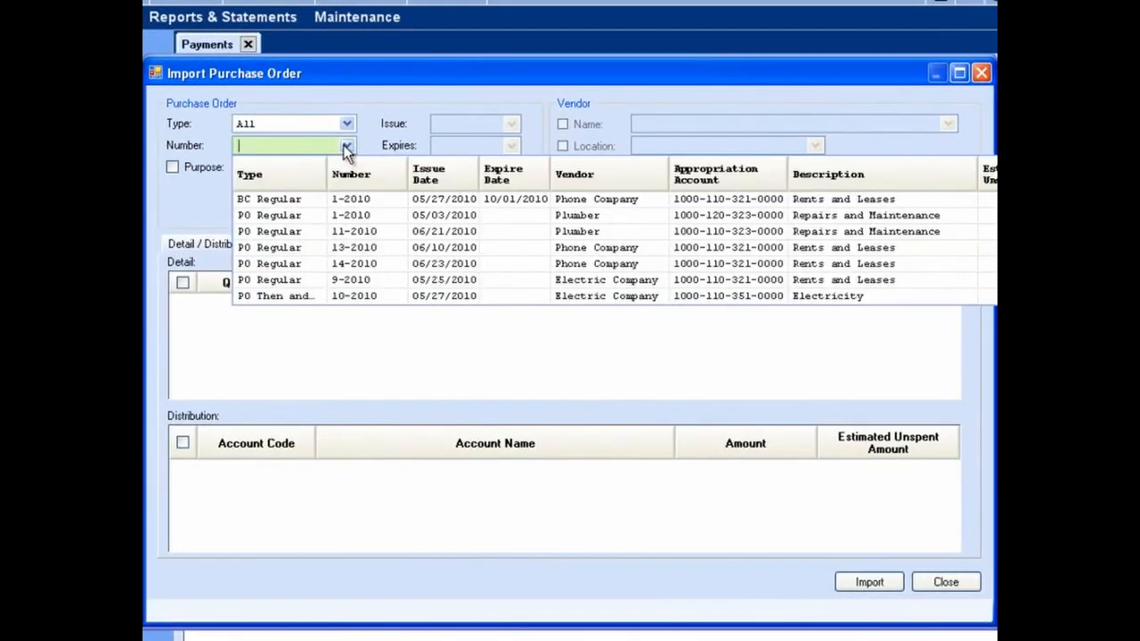
left_click(378, 265)
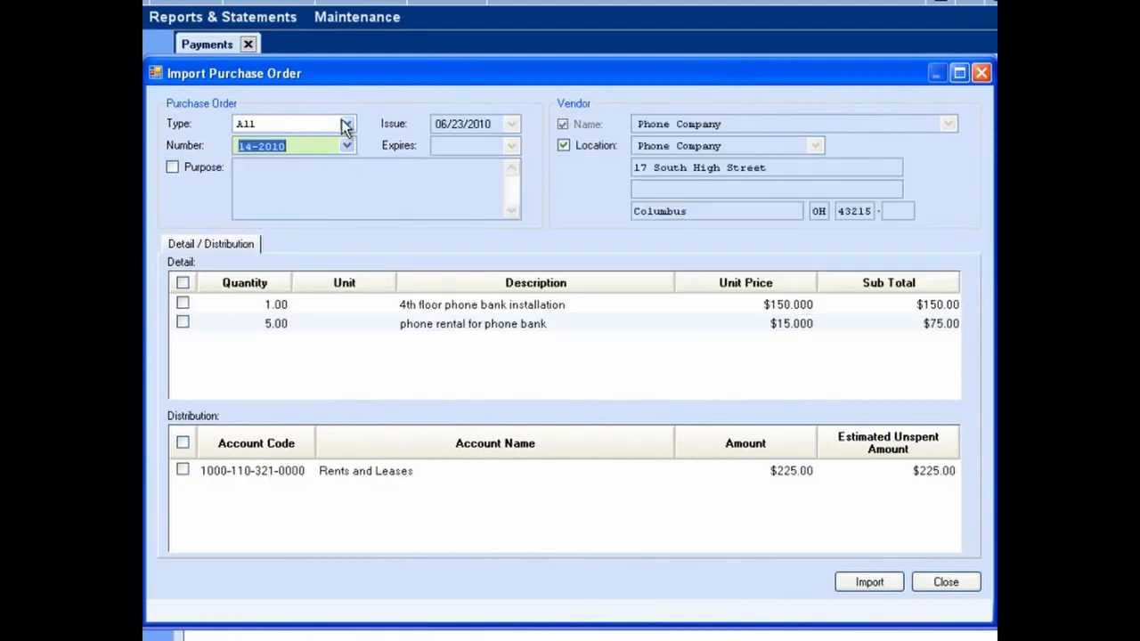
left_click(347, 124)
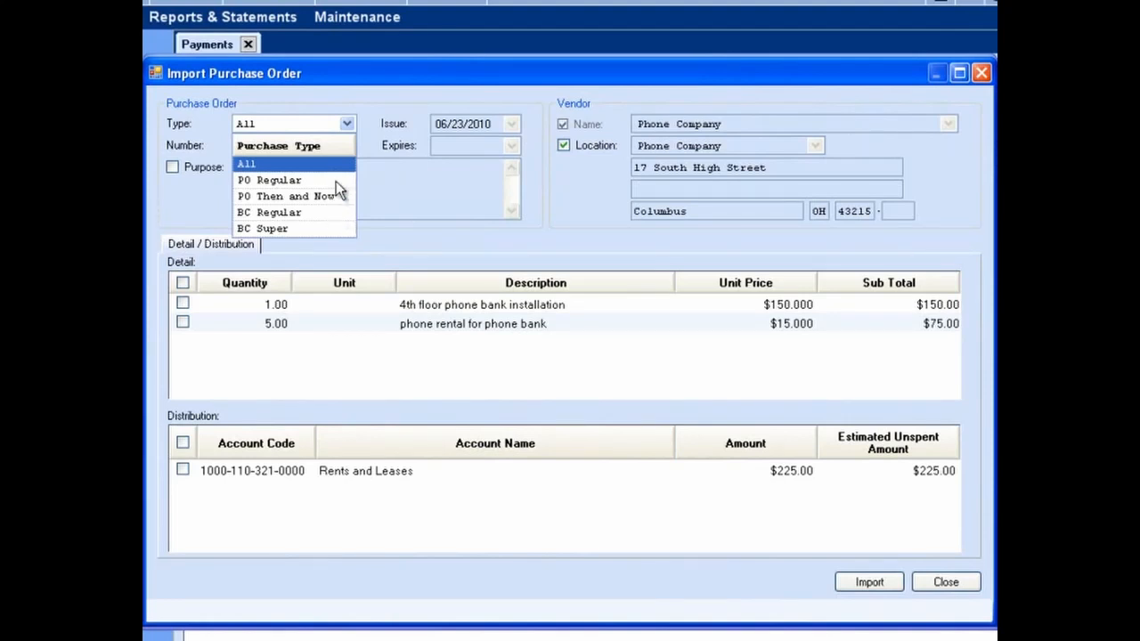
left_click(380, 151)
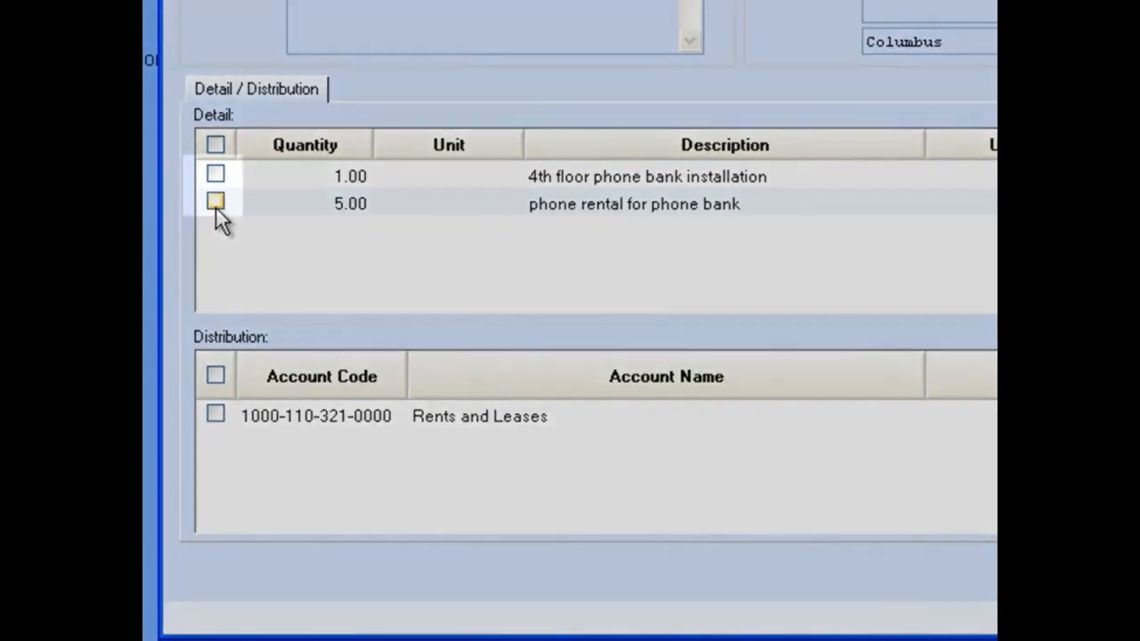
Select both detail lines and the Rents and Leases distribution of the purchase order and import them into the payment
left_click(215, 205)
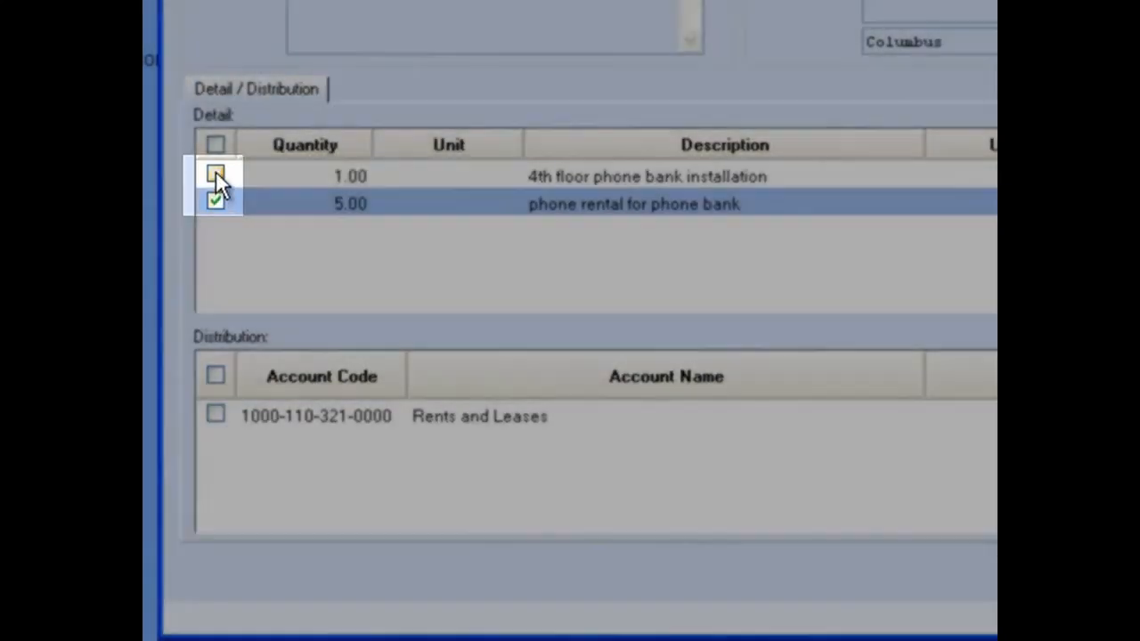
left_click(216, 174)
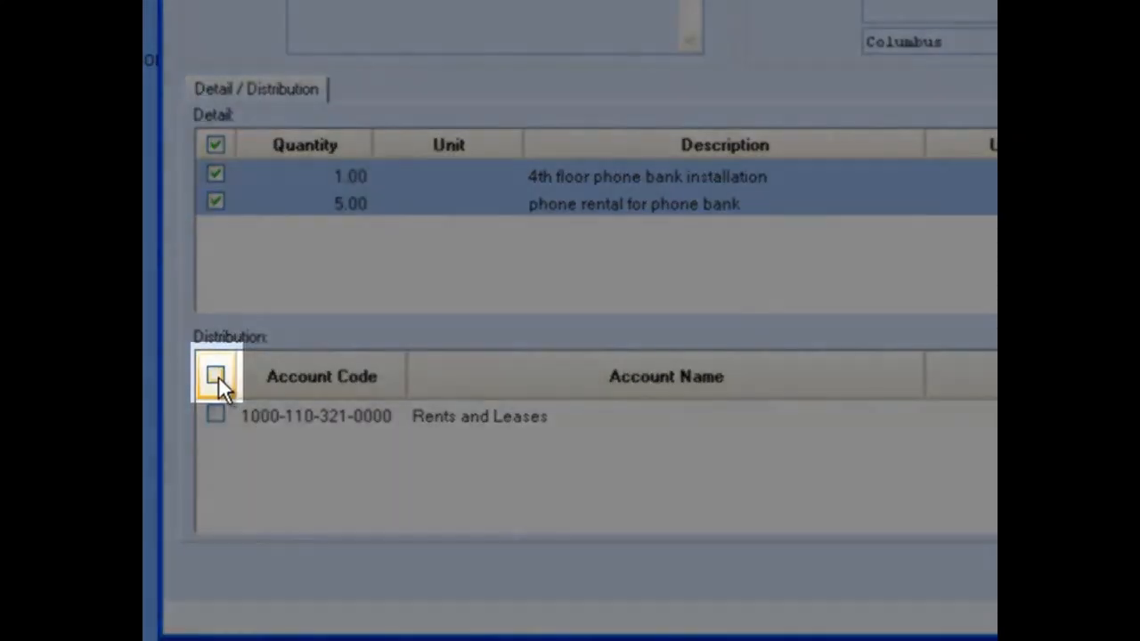
left_click(218, 376)
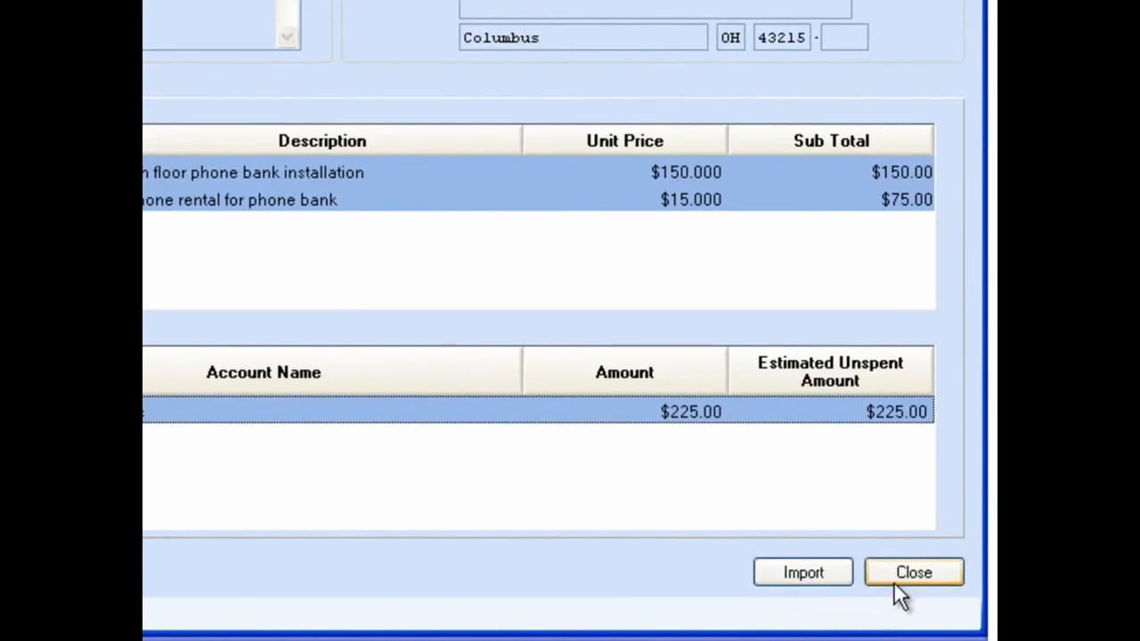
left_click(804, 573)
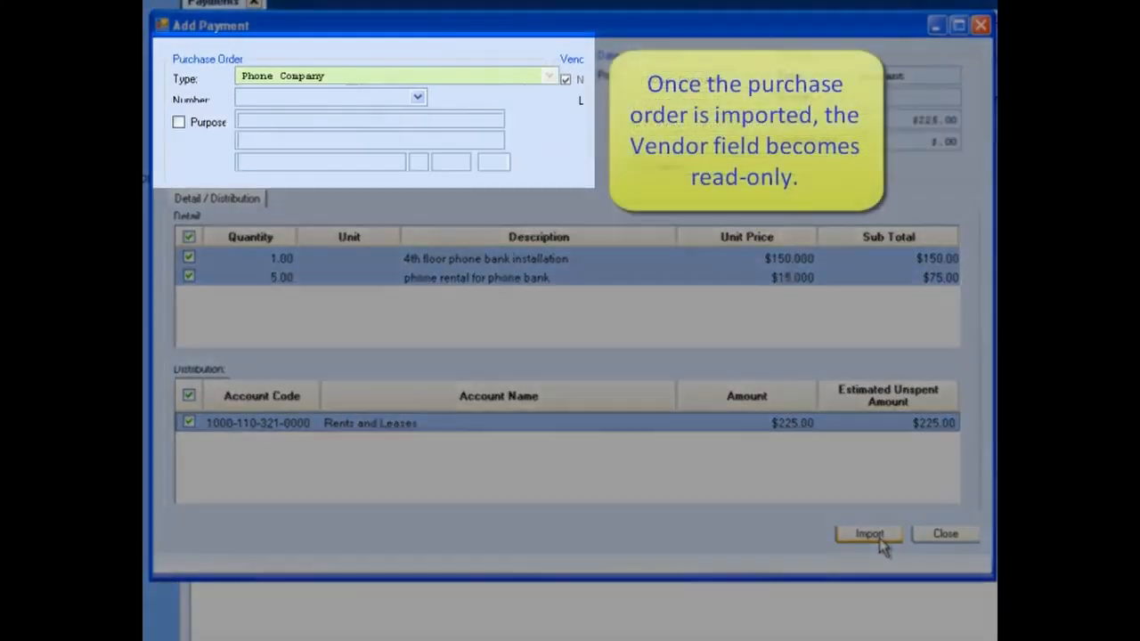
left_click(869, 534)
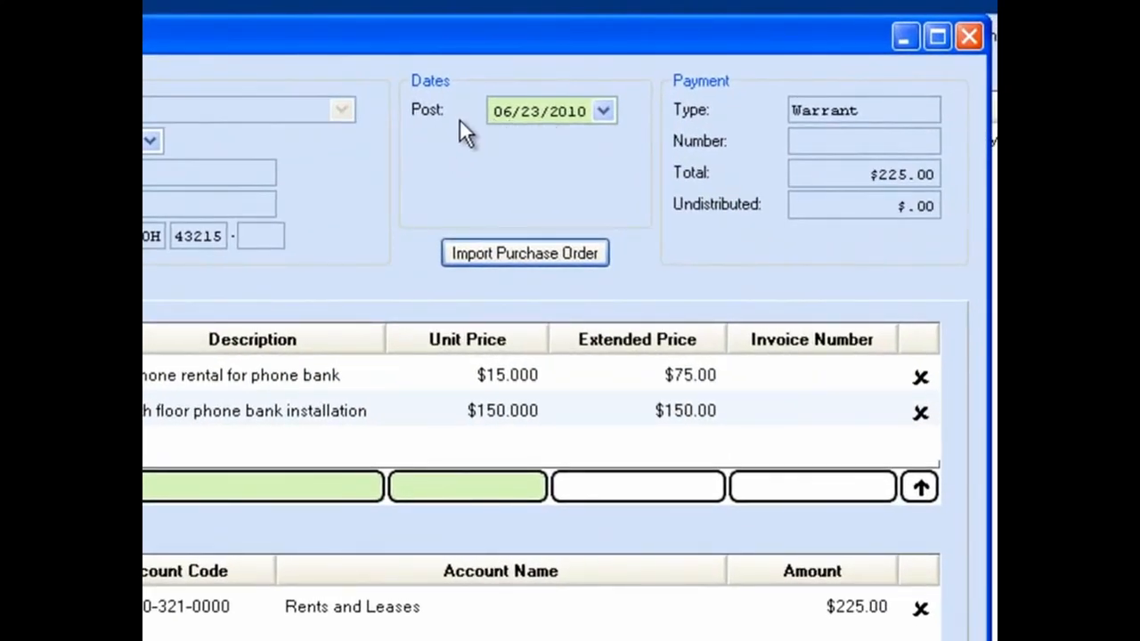
Set the post date to 06/30/2010 and enter invoice numbers Req 147 for the 4th floor installation and Req 148 for the phone rental
left_click(603, 110)
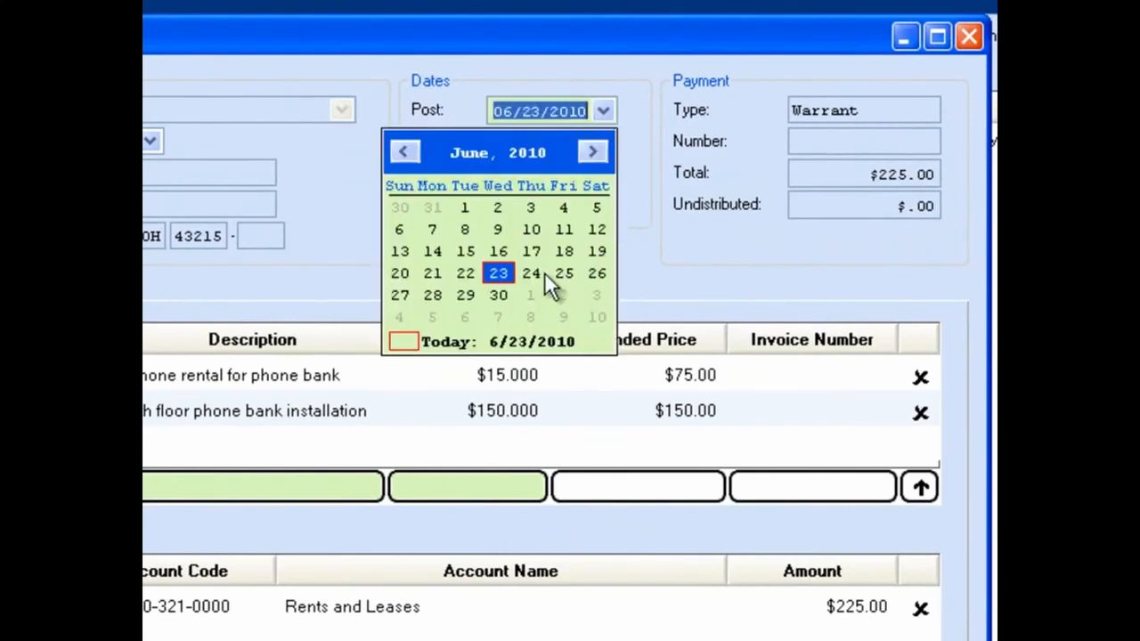
left_click(498, 294)
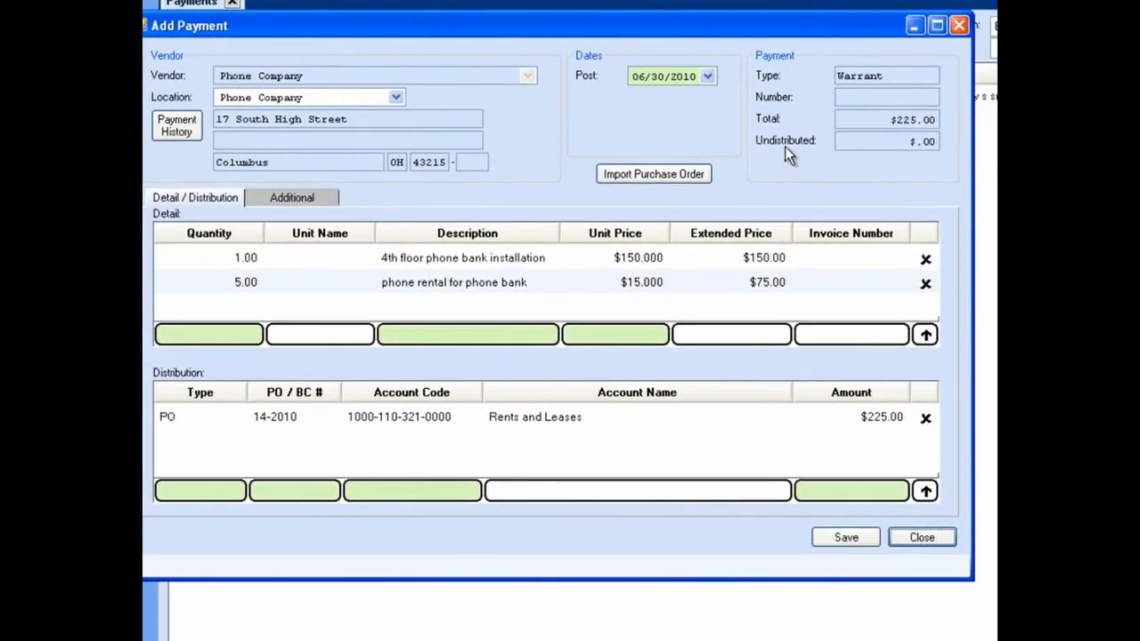
left_click(454, 260)
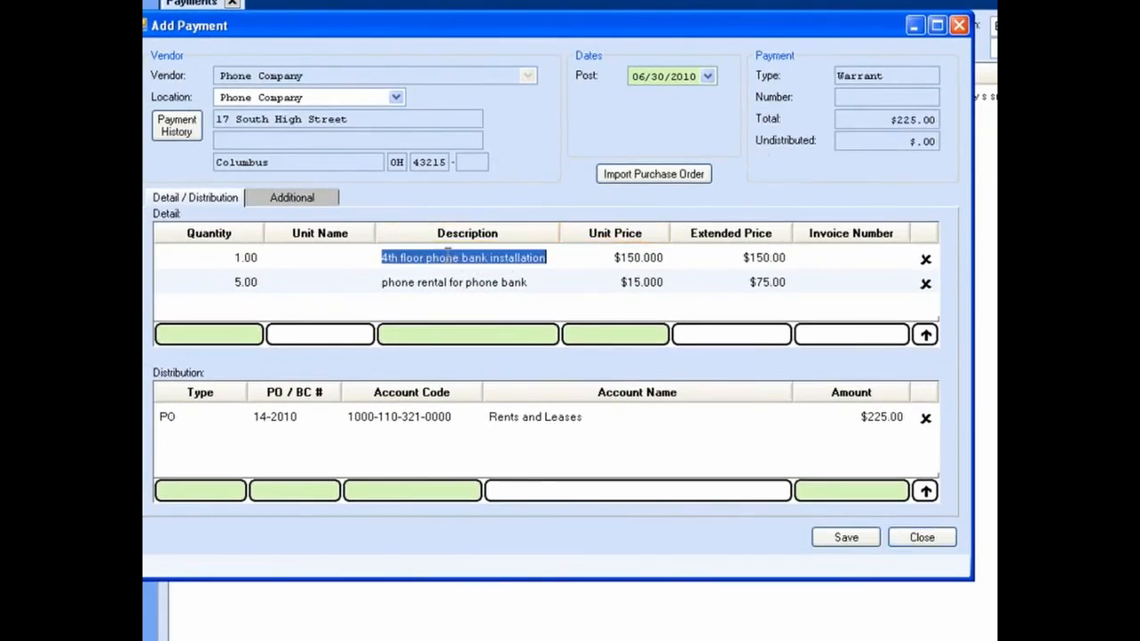
left_click(623, 260)
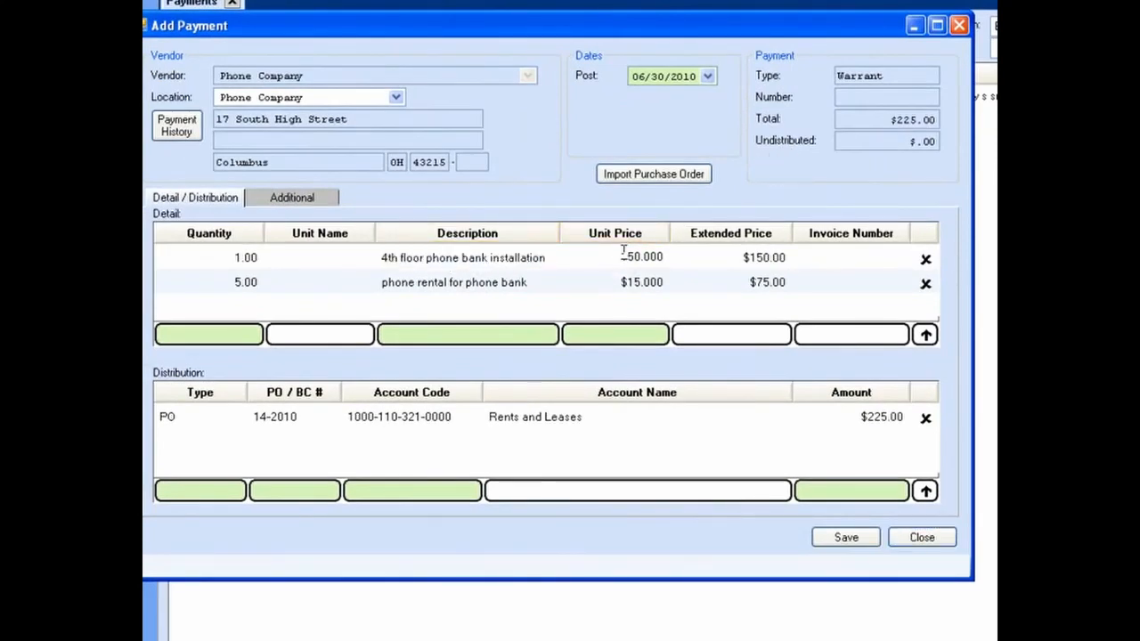
left_click(742, 262)
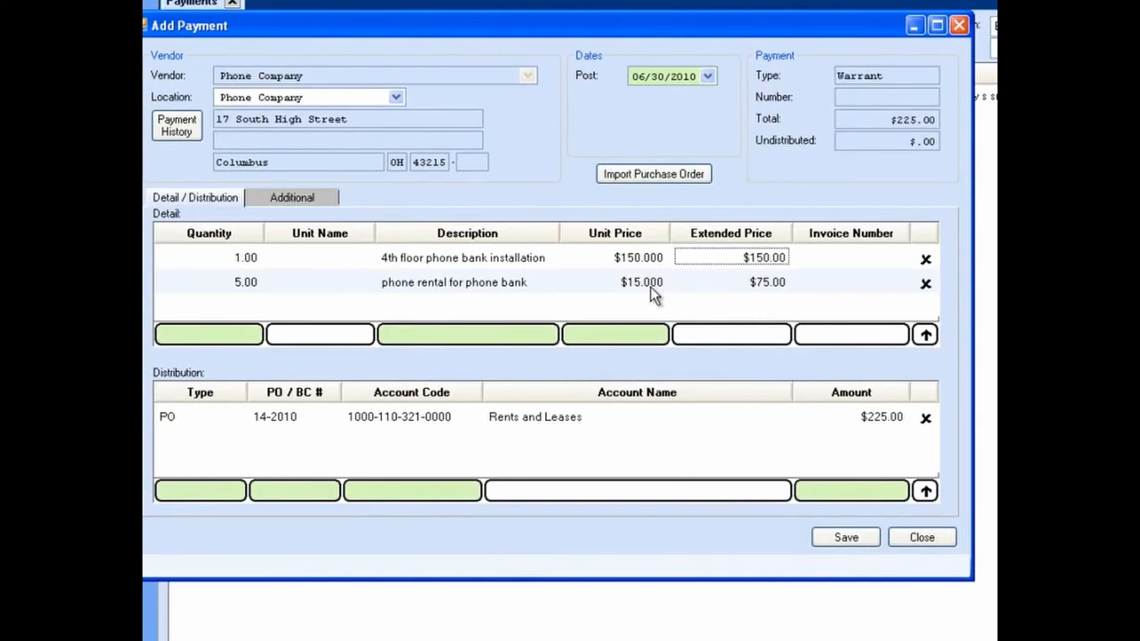
left_click(885, 260)
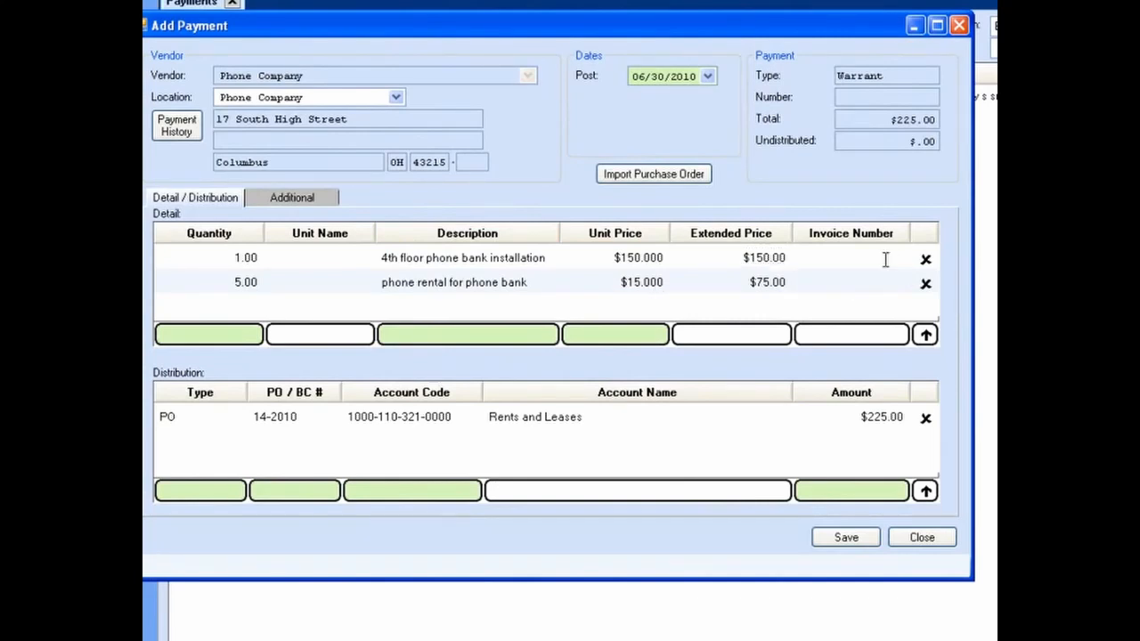
type("Req147")
left_click(904, 284)
type("Req 148")
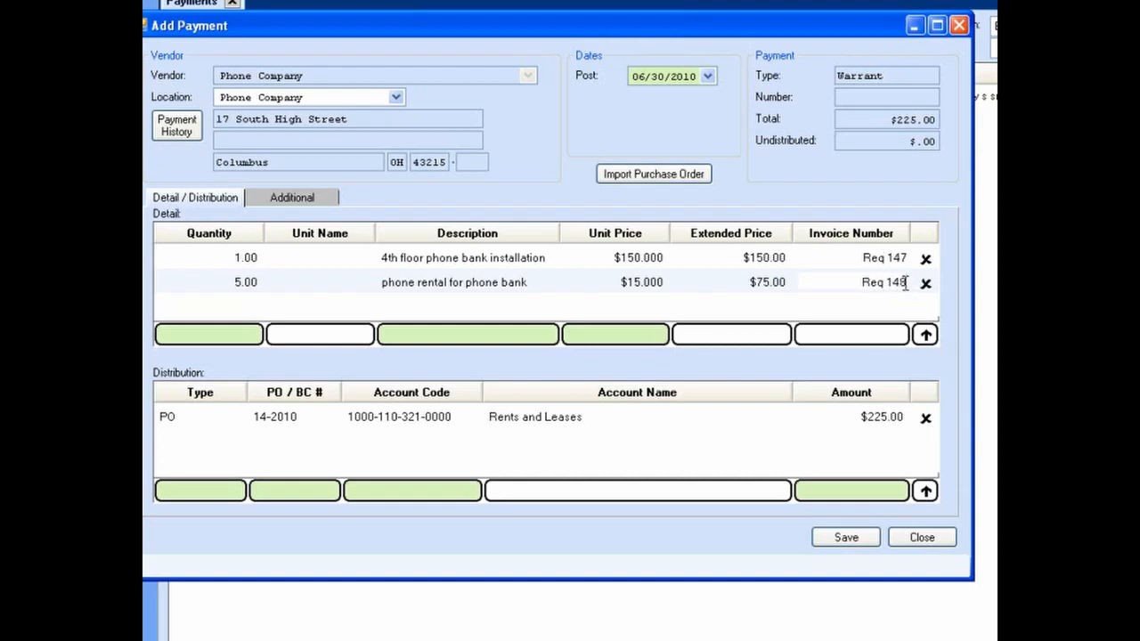
Add a detail line with quantity 1, description "5th floor phone installation" and unit price $25
left_click(253, 334)
left_click_drag(253, 334, 225, 336)
type("1")
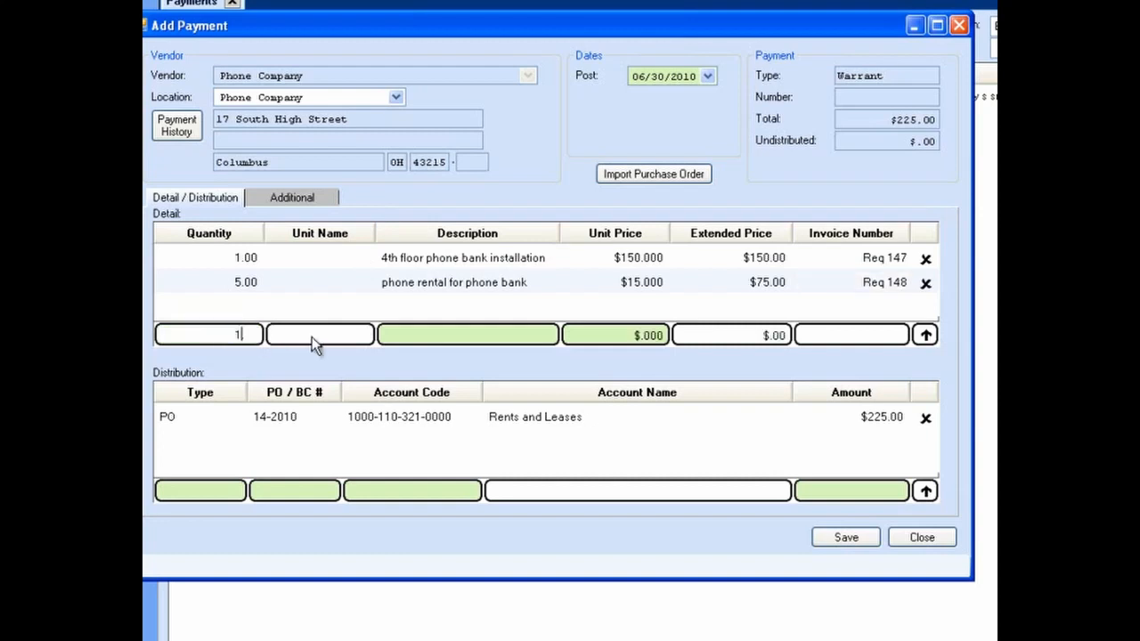
left_click(407, 333)
type("5th floor phone installation")
key("Tab")
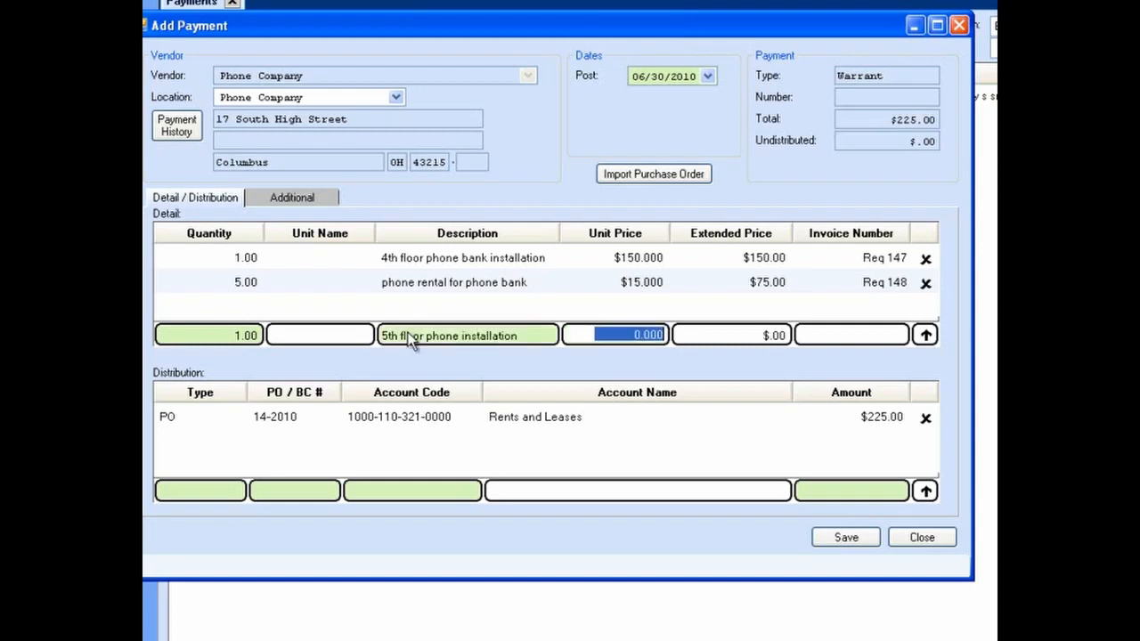
type("25.")
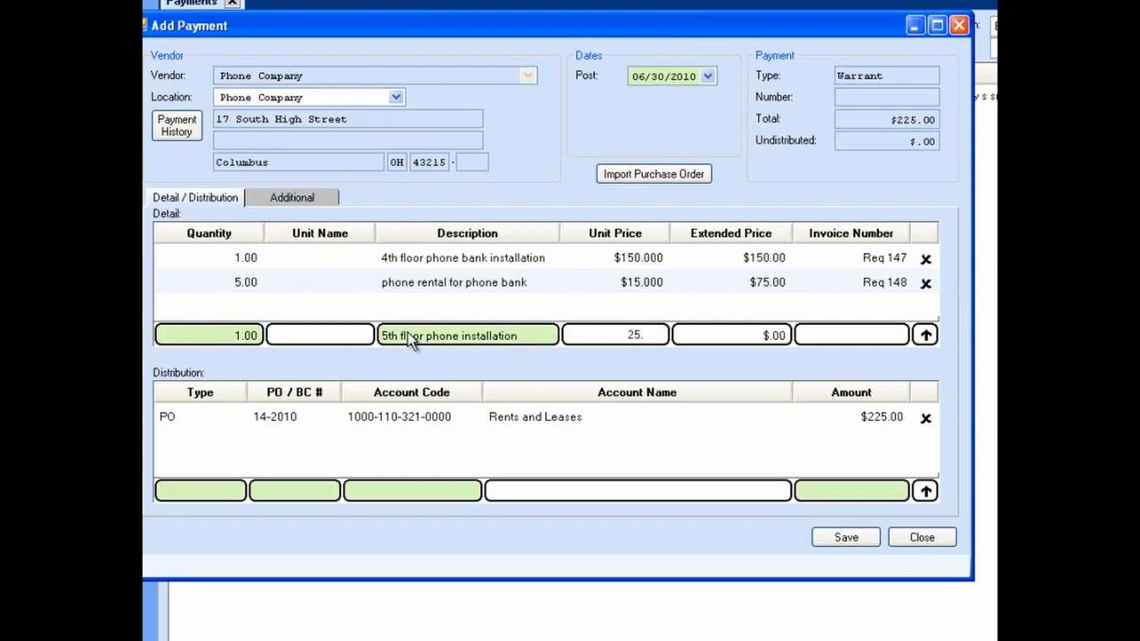
key("Tab")
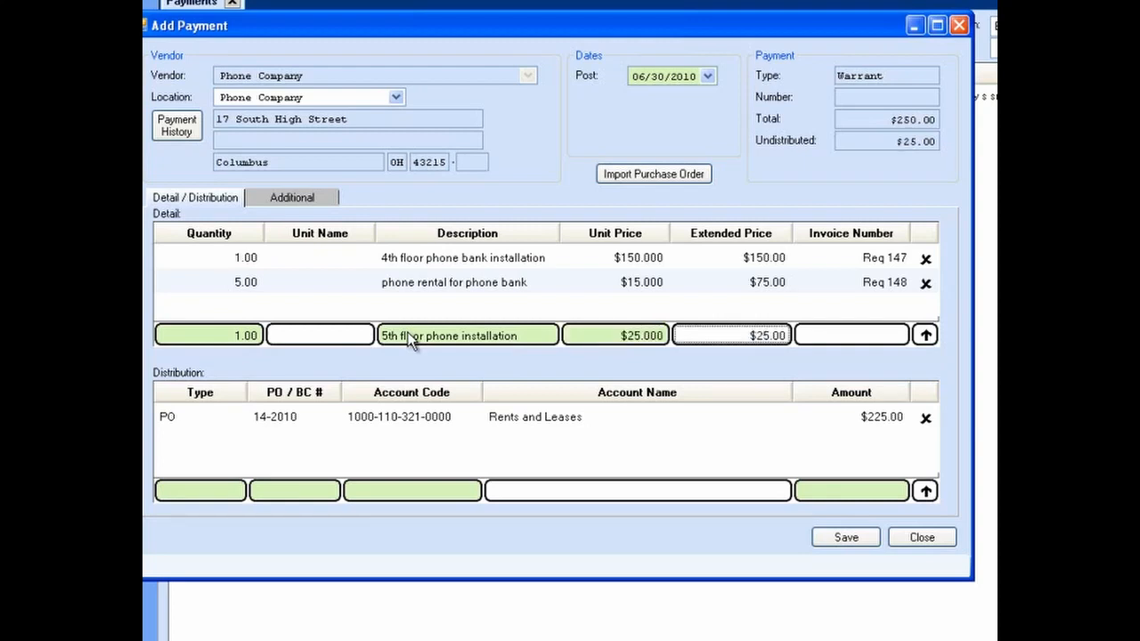
left_click(853, 335)
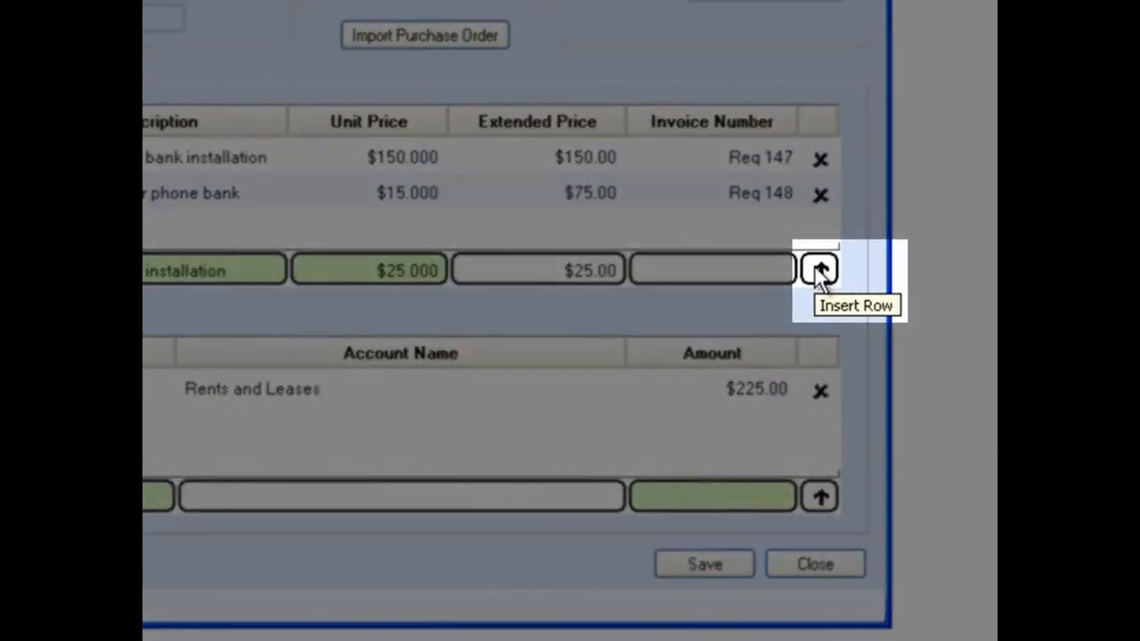
left_click(820, 272)
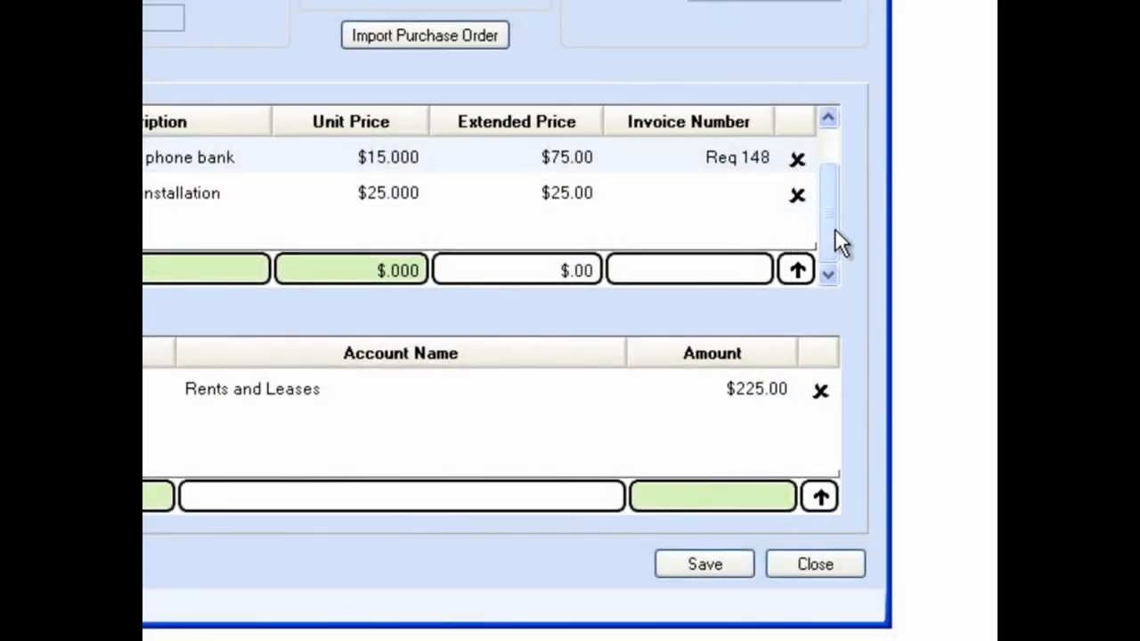
Enter invoice number Req 149 for the 5th floor phone installation line
left_click_drag(834, 228, 830, 201)
left_click(762, 224)
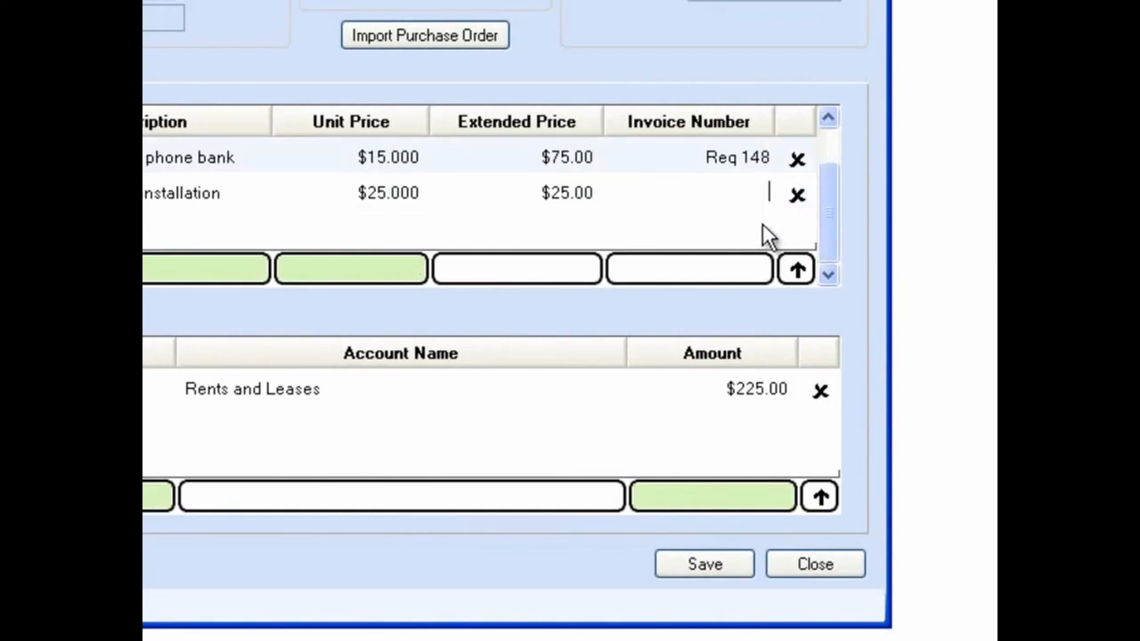
type("Req 149")
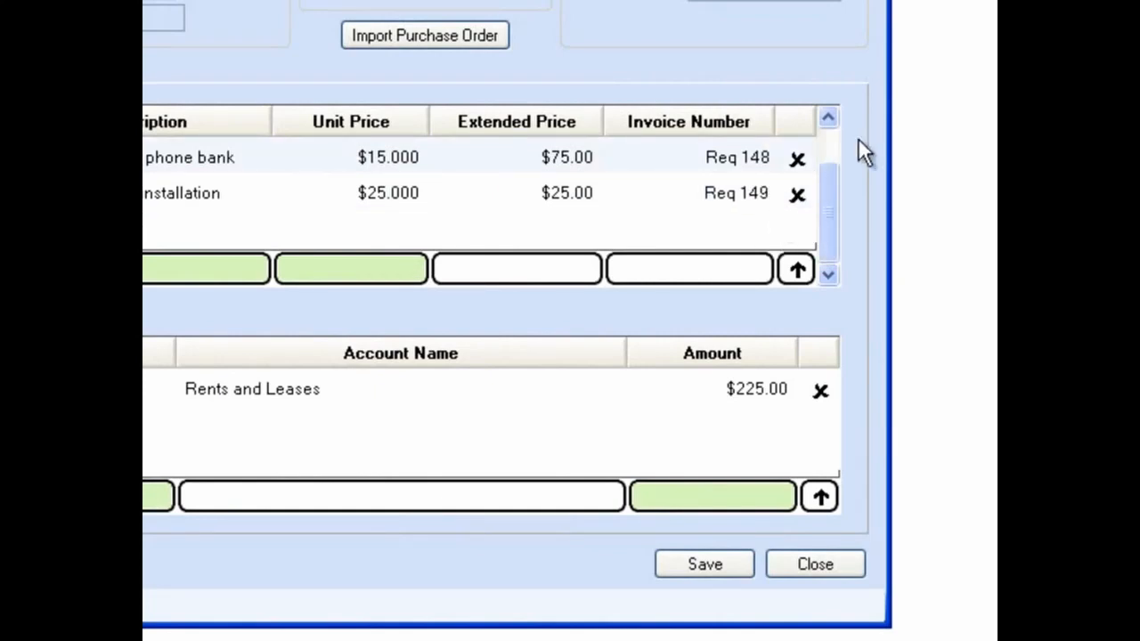
left_click(831, 169)
left_click_drag(831, 168, 825, 147)
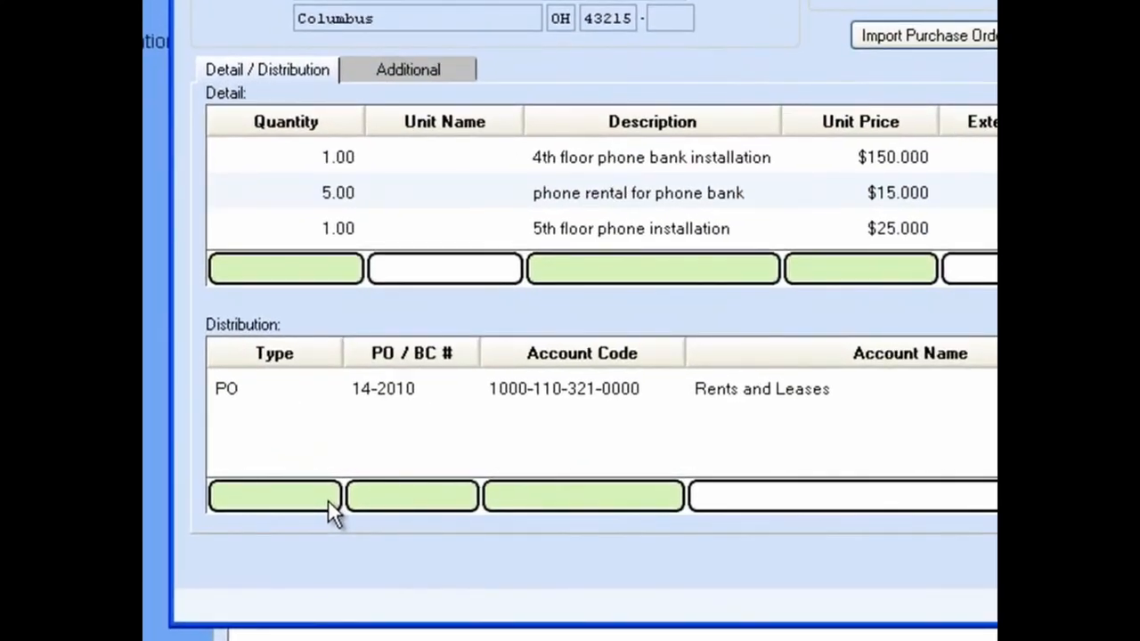
Add a $25 distribution row of type PO, using purchase order 13-2010 charged to Rents and Leases
left_click(328, 499)
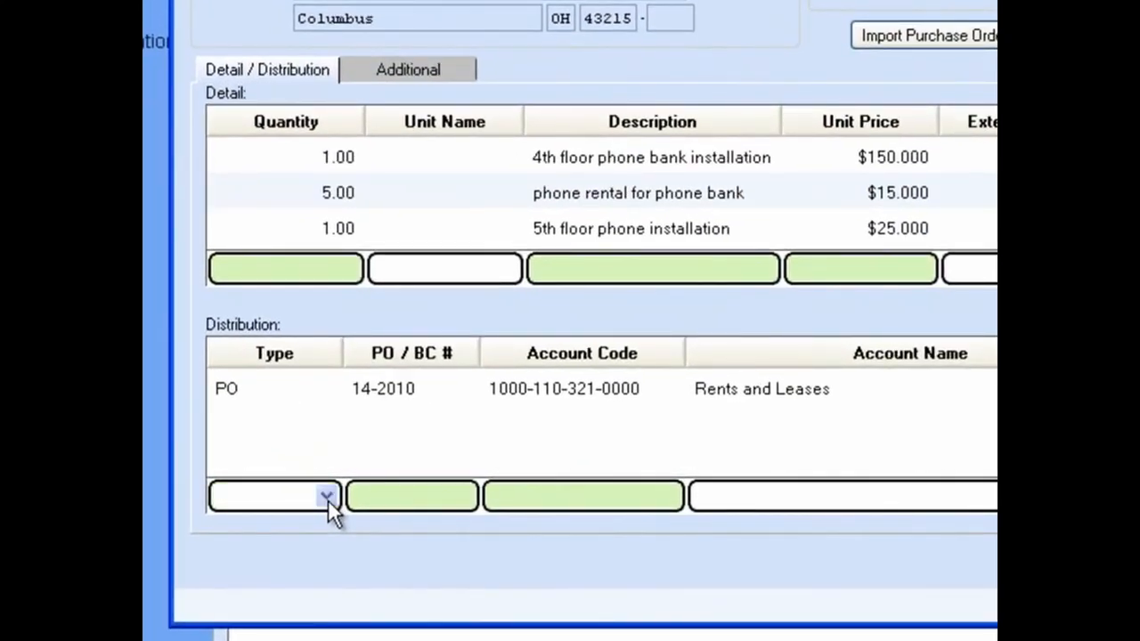
left_click(326, 497)
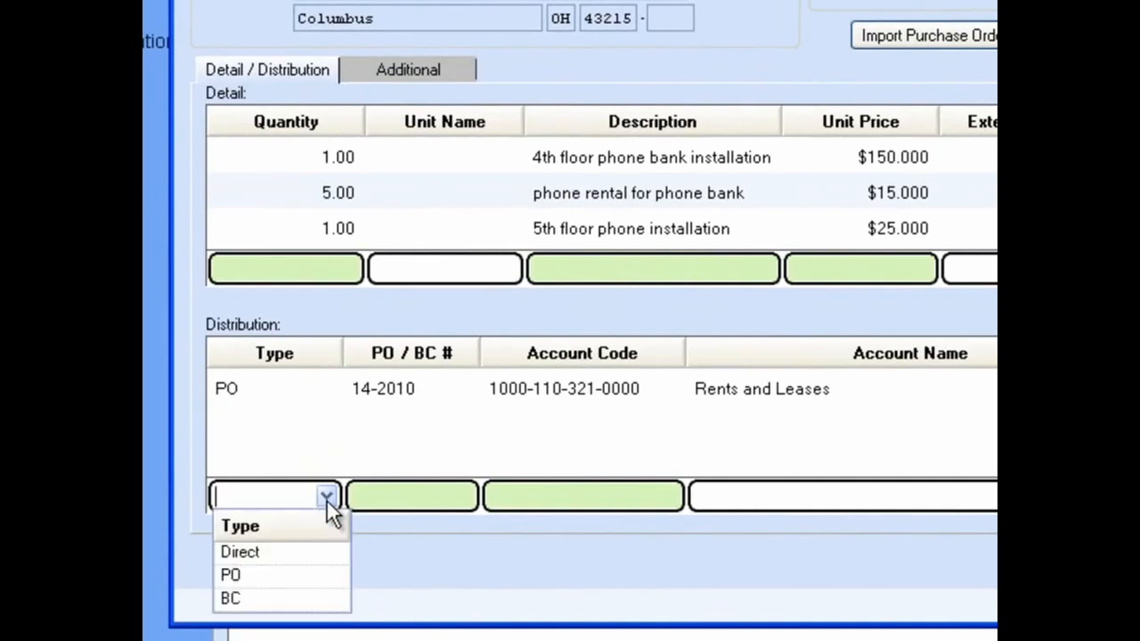
left_click(289, 572)
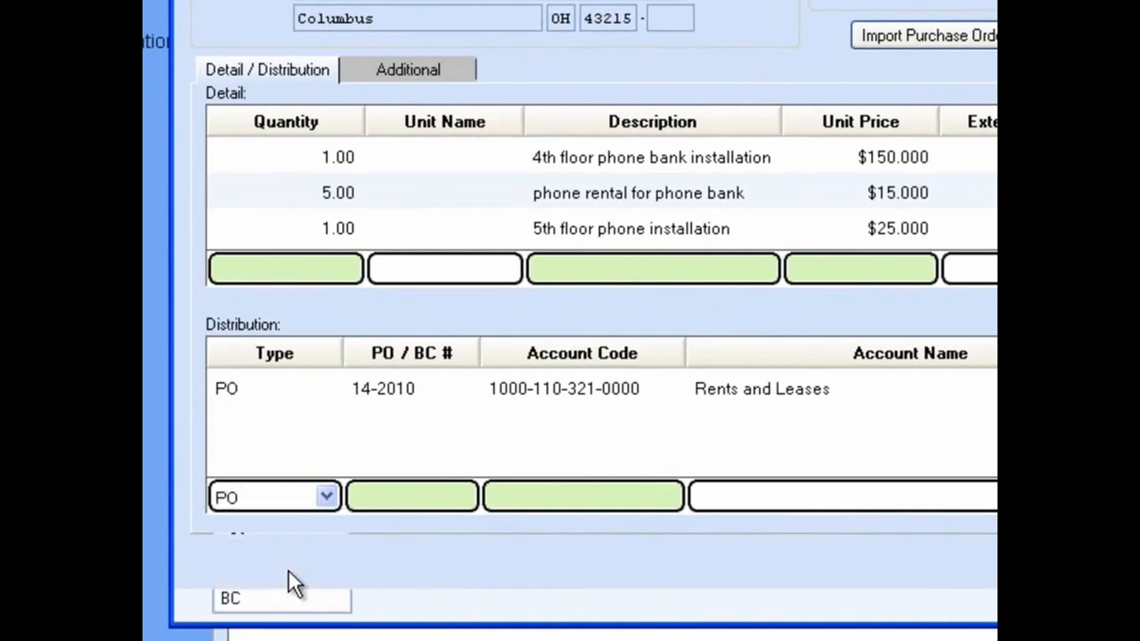
left_click(465, 496)
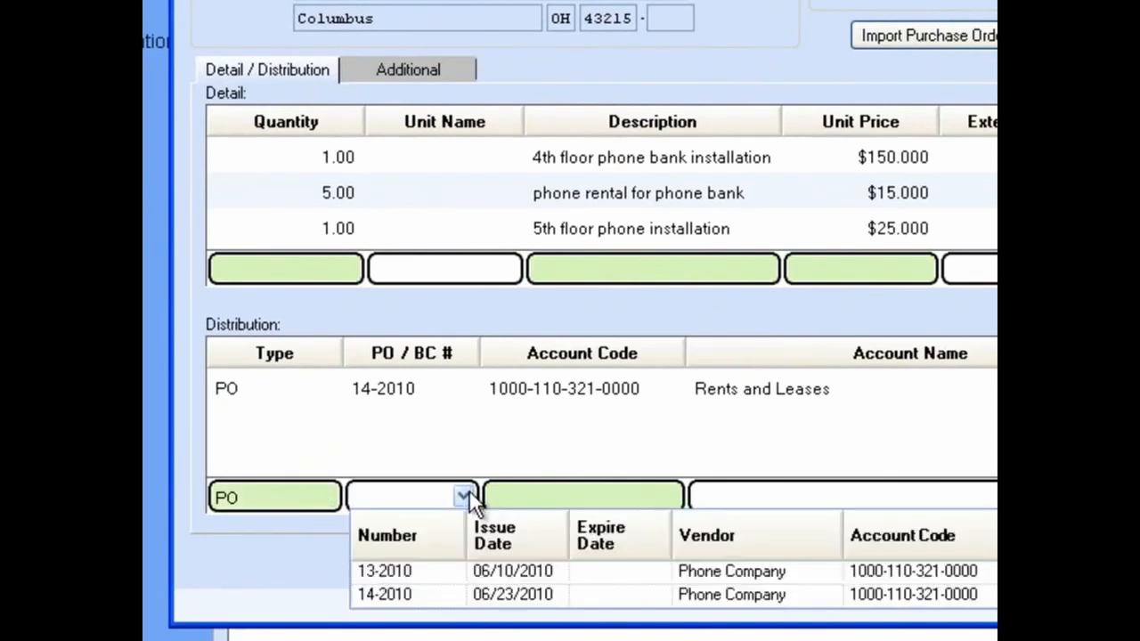
left_click(514, 573)
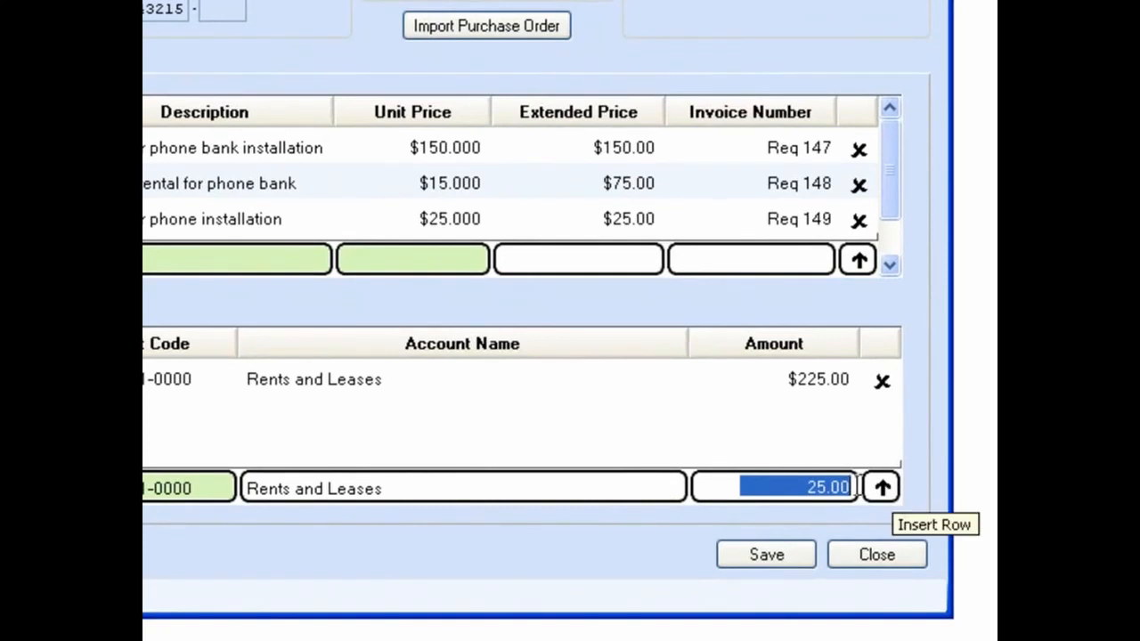
left_click(806, 488)
left_click_drag(806, 487, 817, 487)
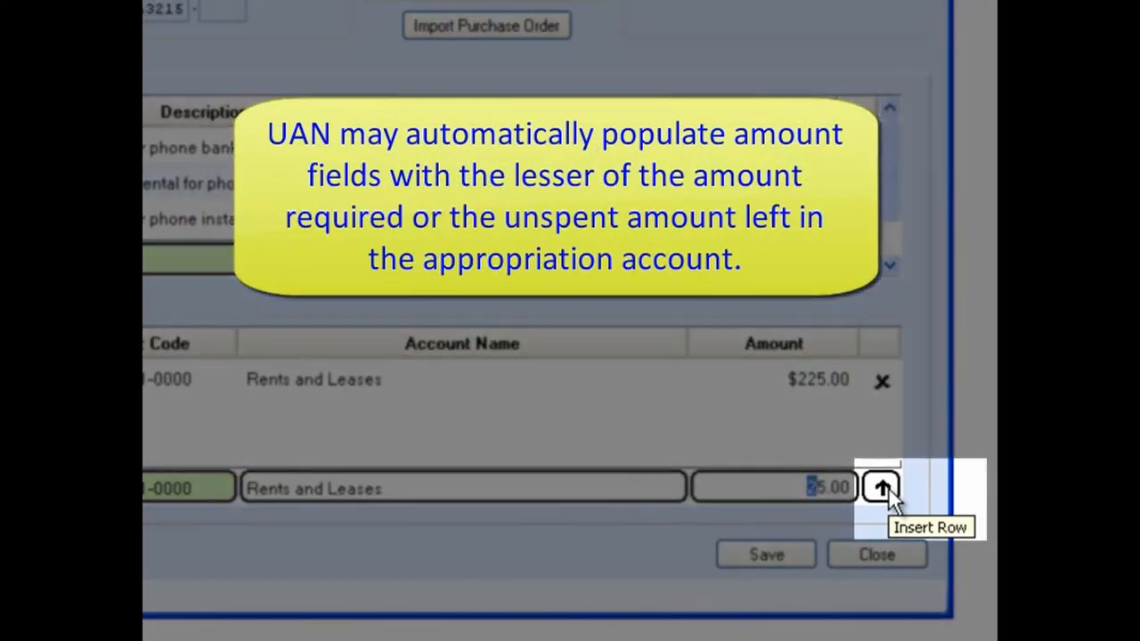
left_click(888, 489)
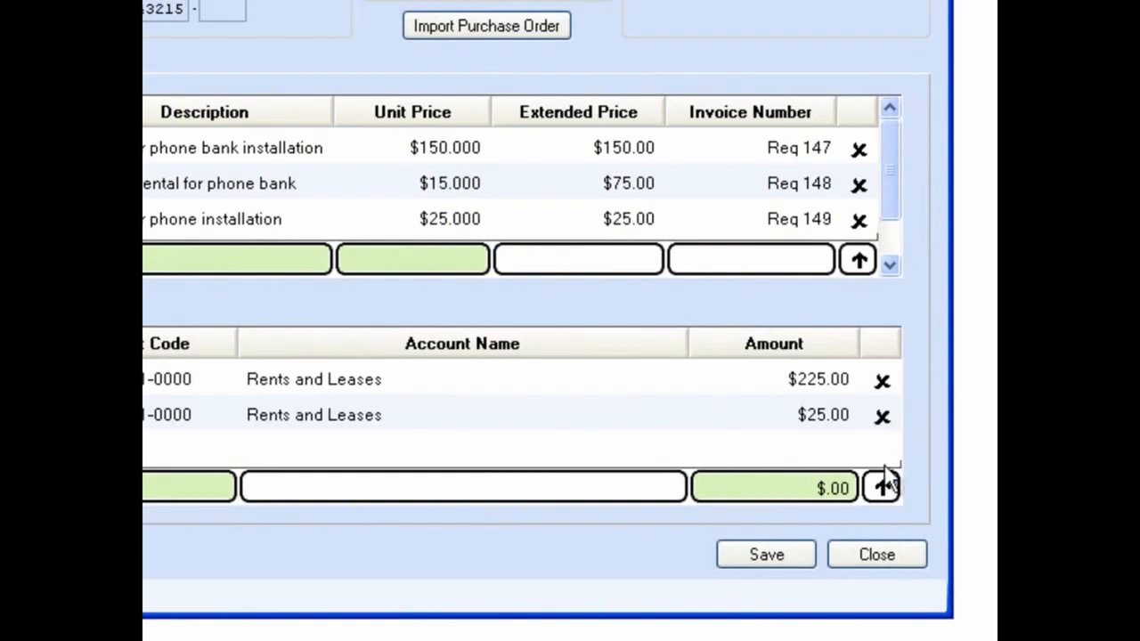
left_click(821, 485)
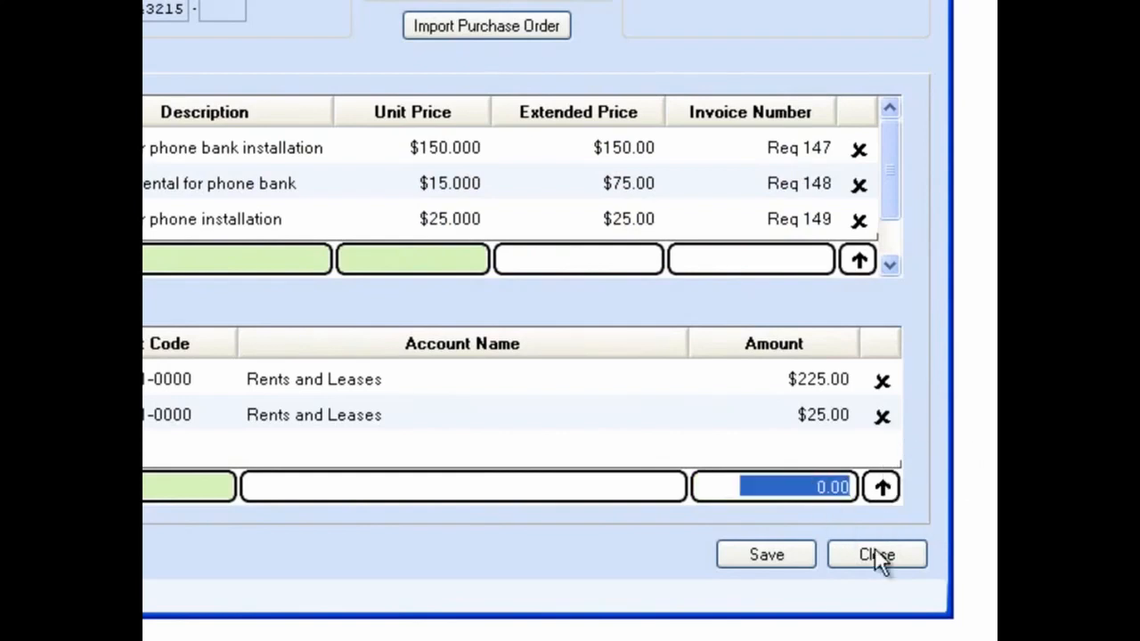
left_click(903, 508)
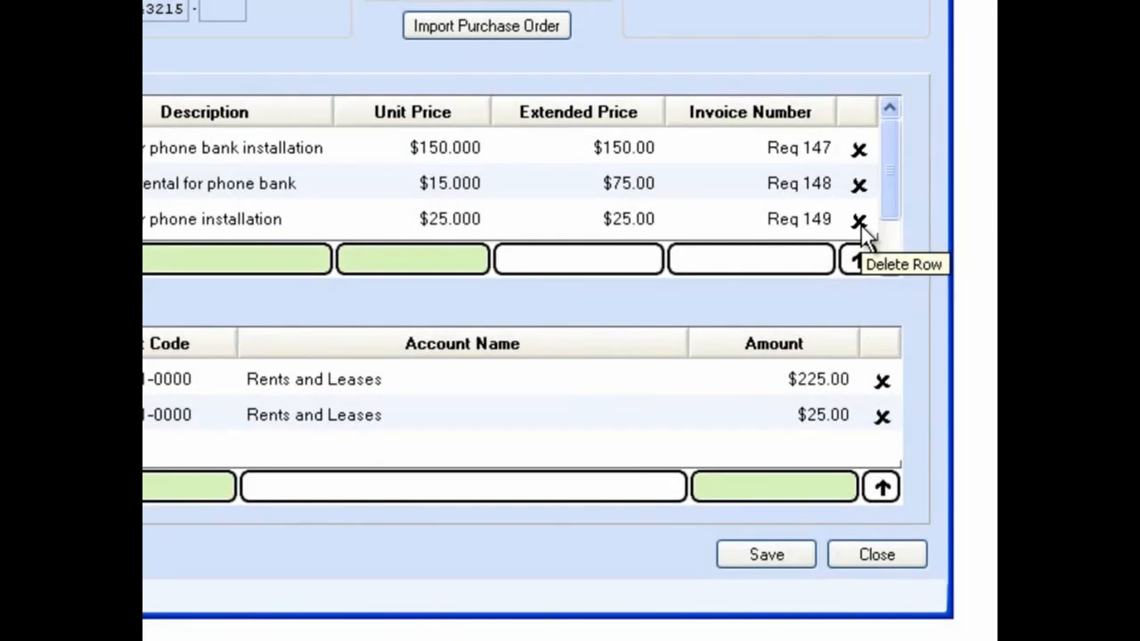
Delete the 5th floor phone installation detail line and the $25 Rents and Leases distribution row
left_click(859, 221)
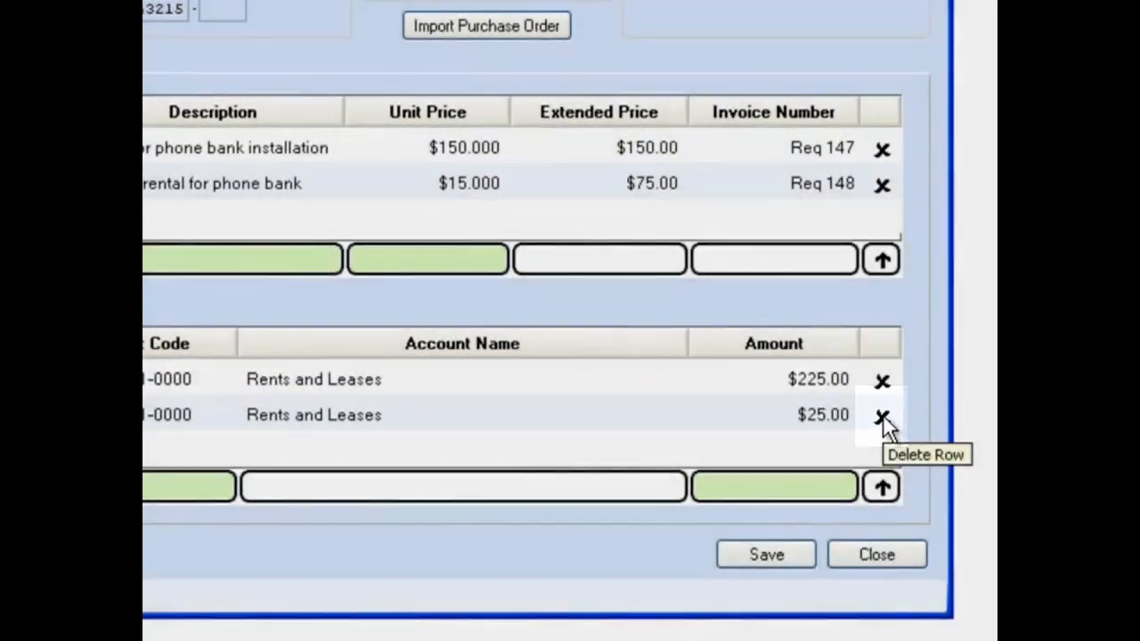
left_click(882, 418)
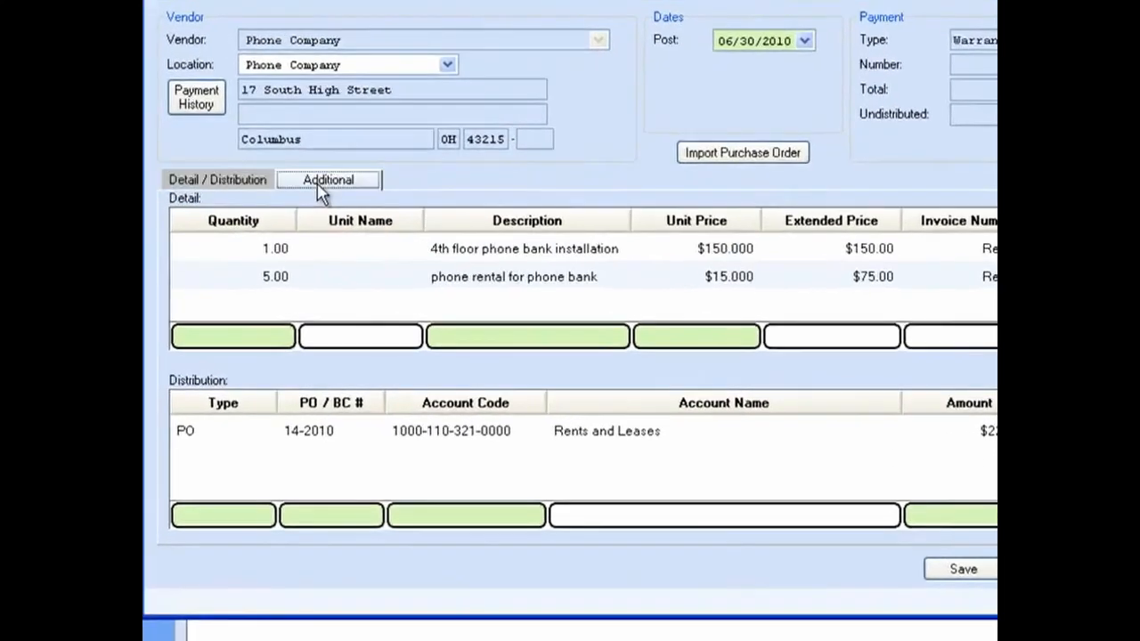
Enter "fund raiser June 2010" as the payment's purpose in the additional information and return to the detail and distribution view
left_click(301, 199)
left_click(286, 254)
type("fund ")
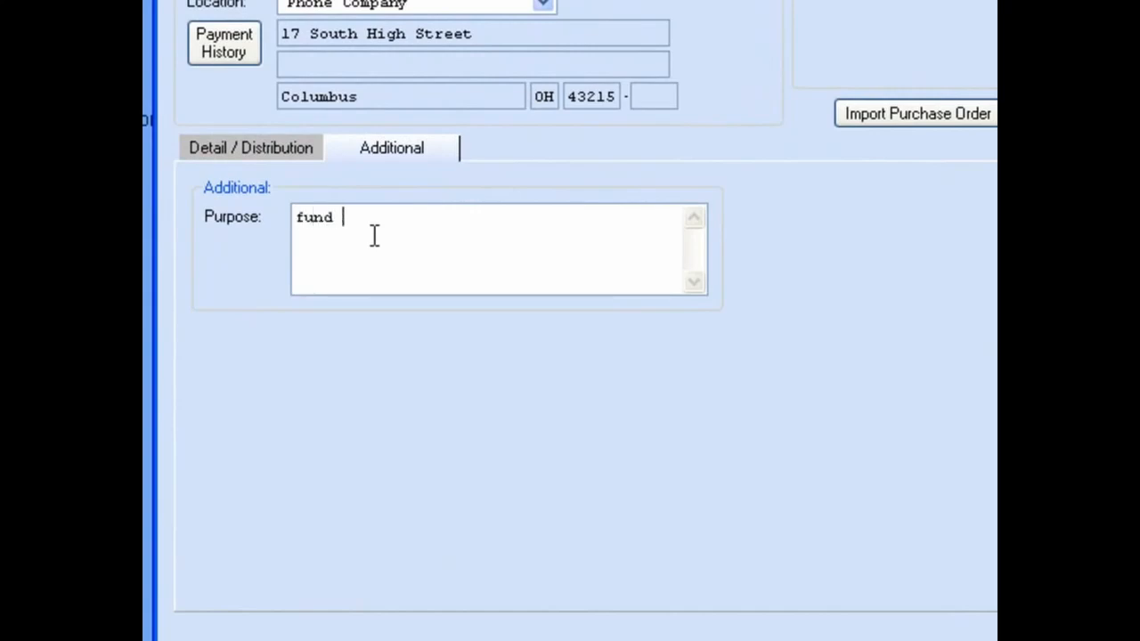
type("raiser June 2010")
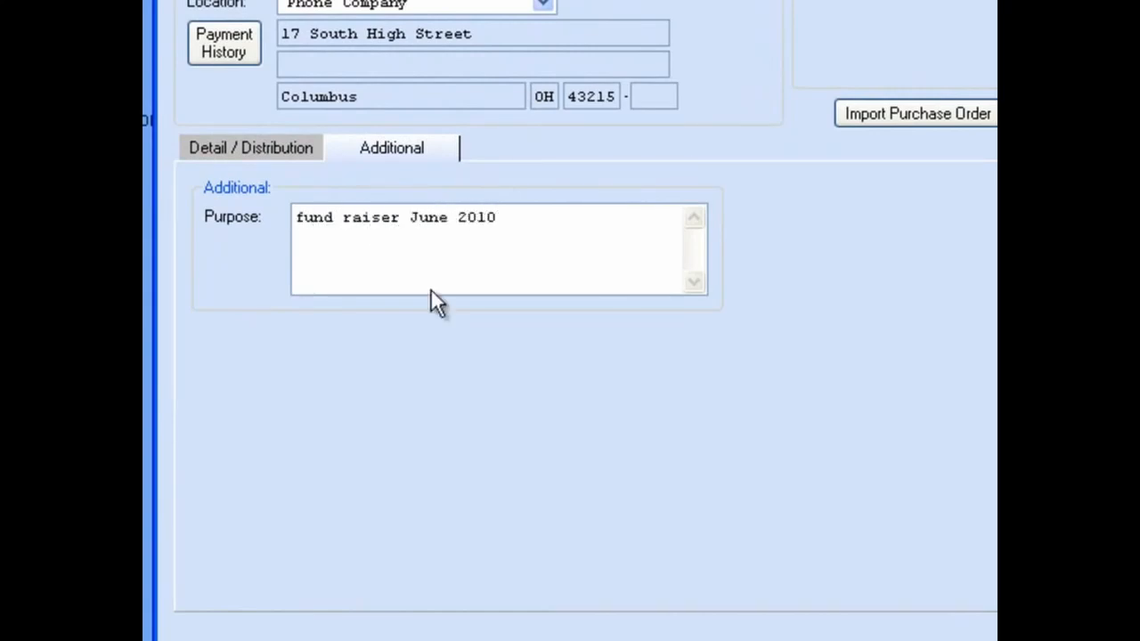
left_click(285, 147)
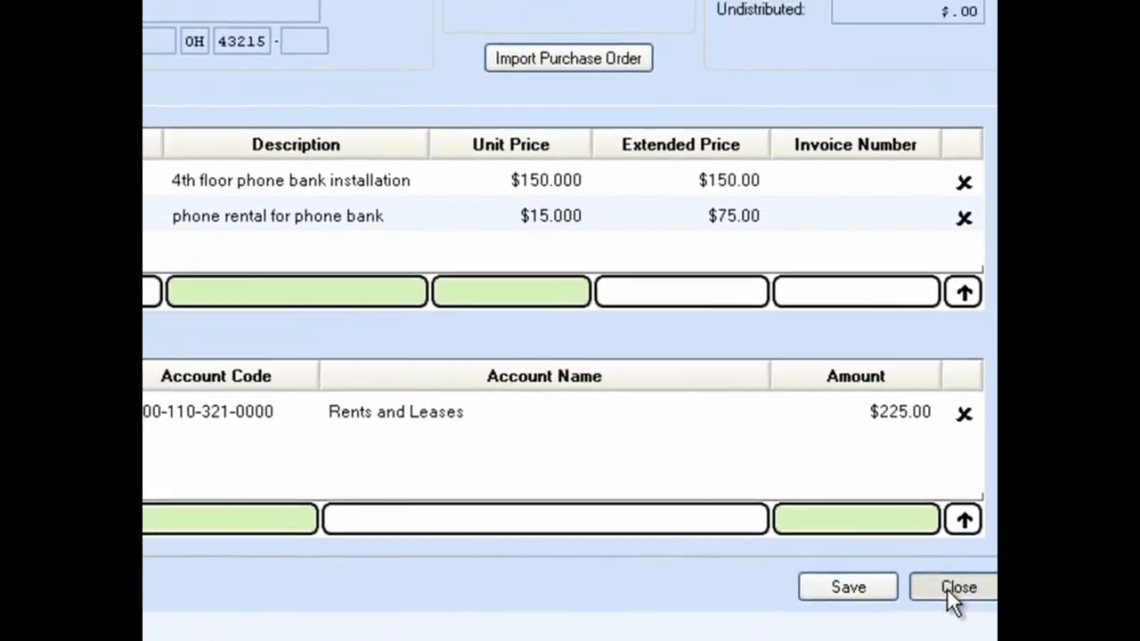
Save the Phone Company warrant payment and close the Add Payment window
left_click(893, 553)
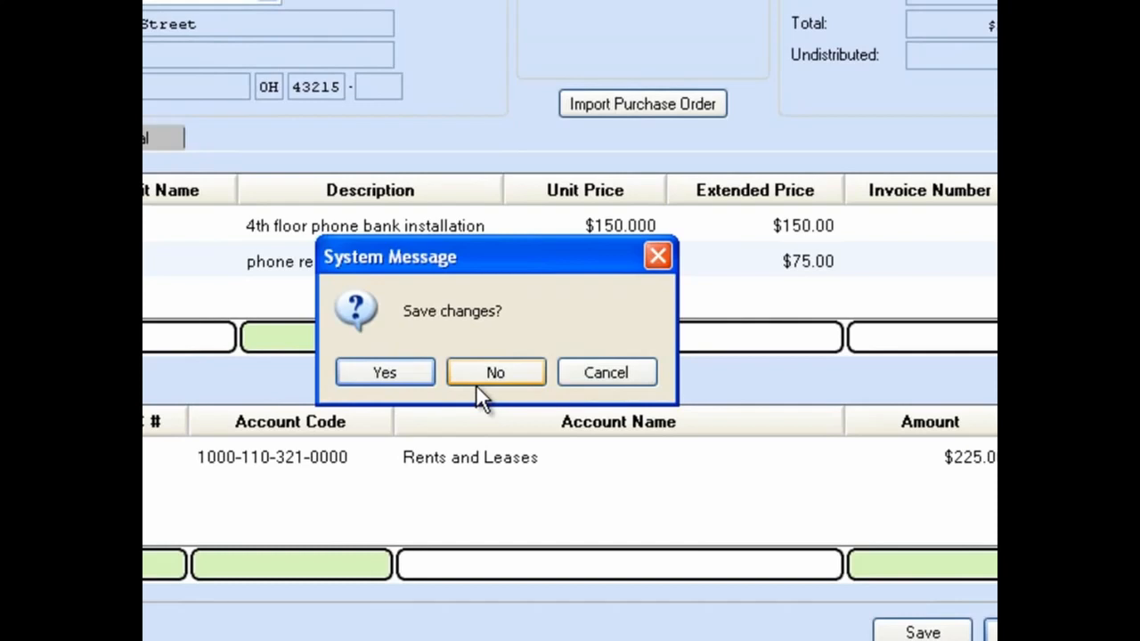
left_click(607, 372)
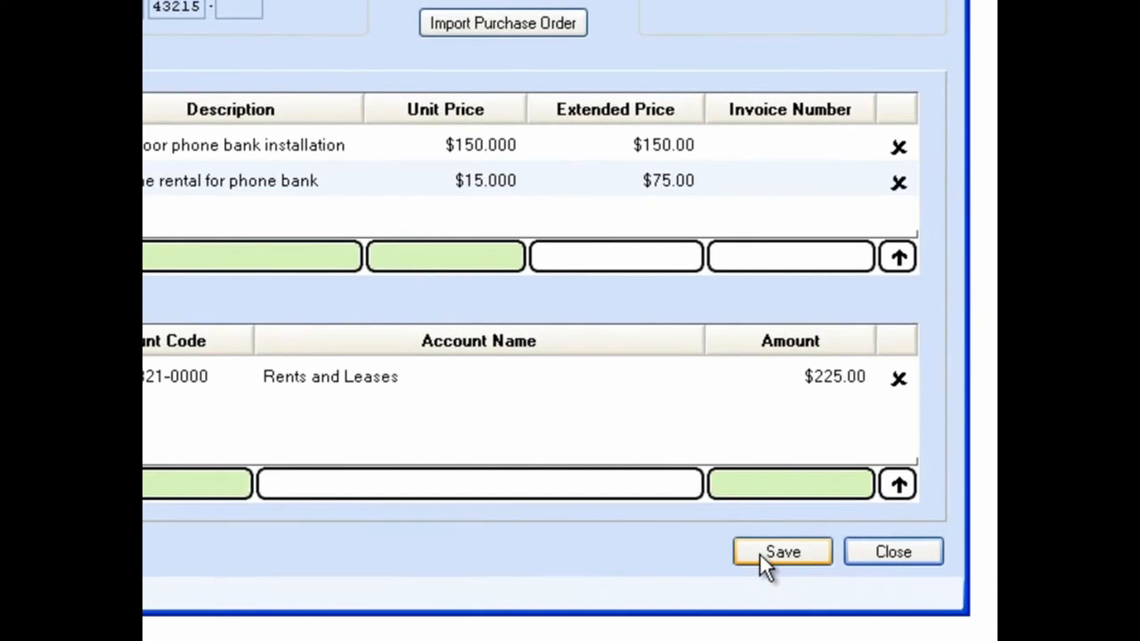
left_click(759, 553)
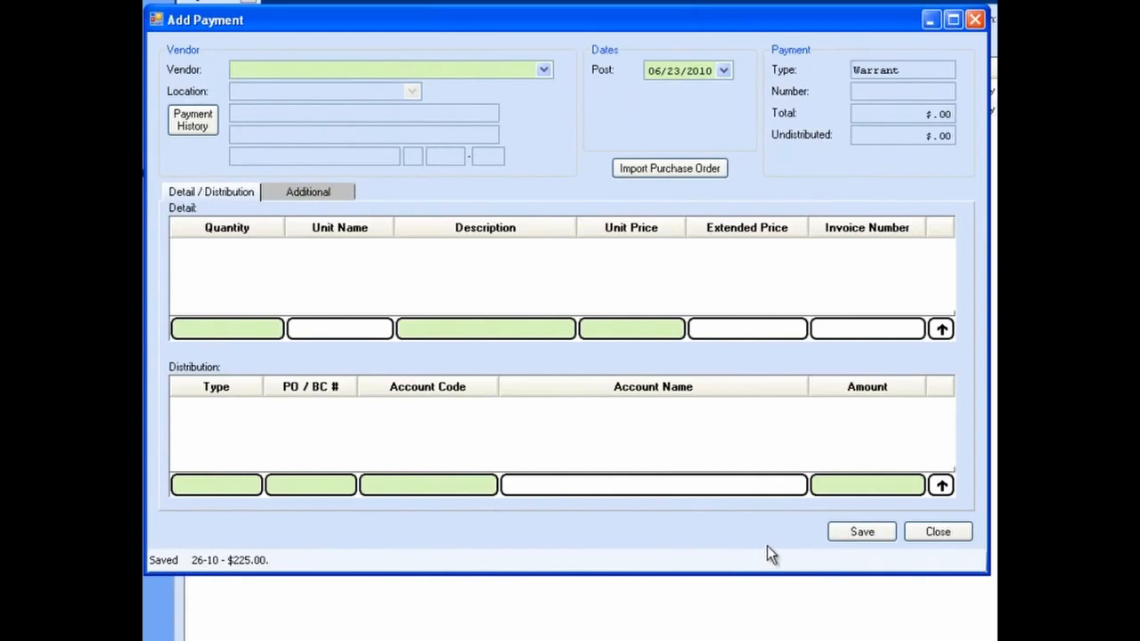
left_click(933, 535)
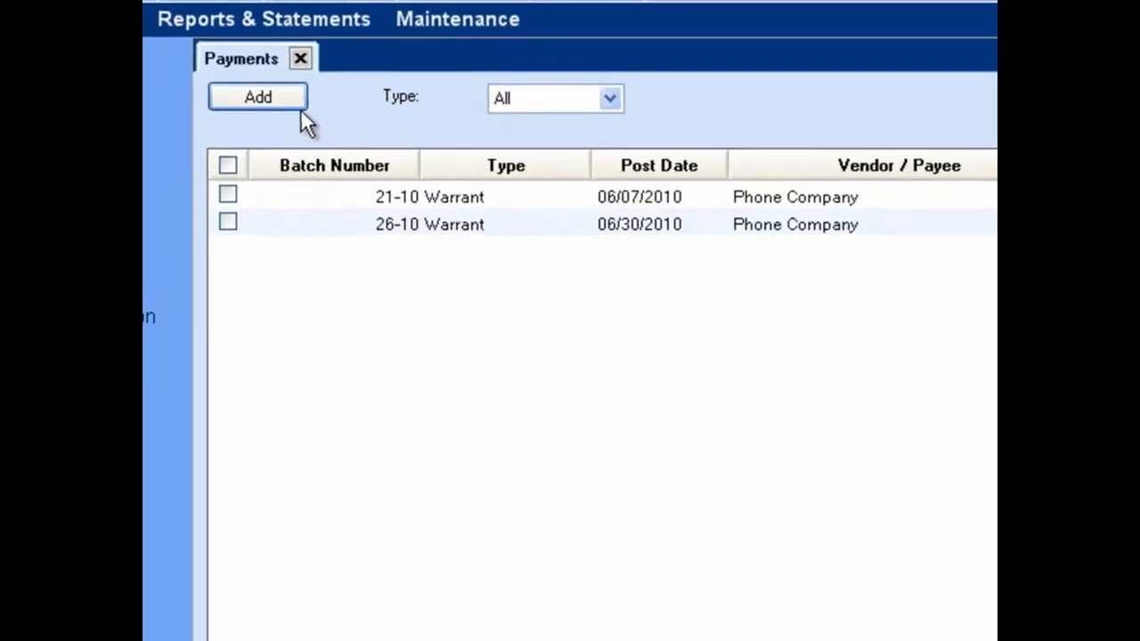
Start a new manual payment and look over its additional, detail and distribution sections
left_click(297, 107)
left_click(321, 162)
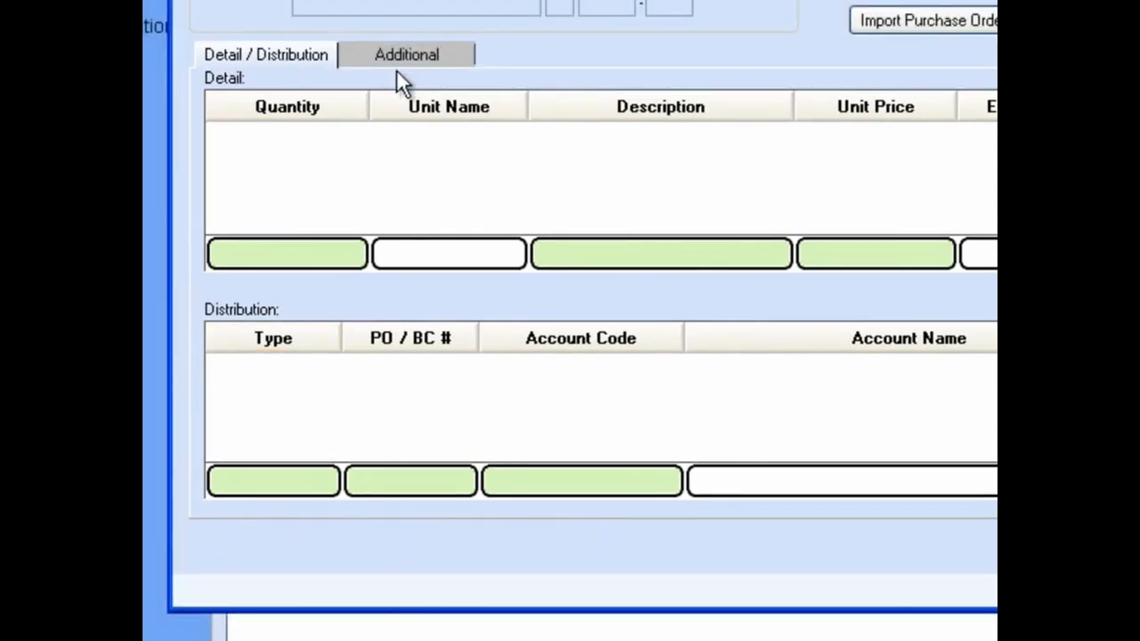
left_click(406, 54)
left_click(294, 55)
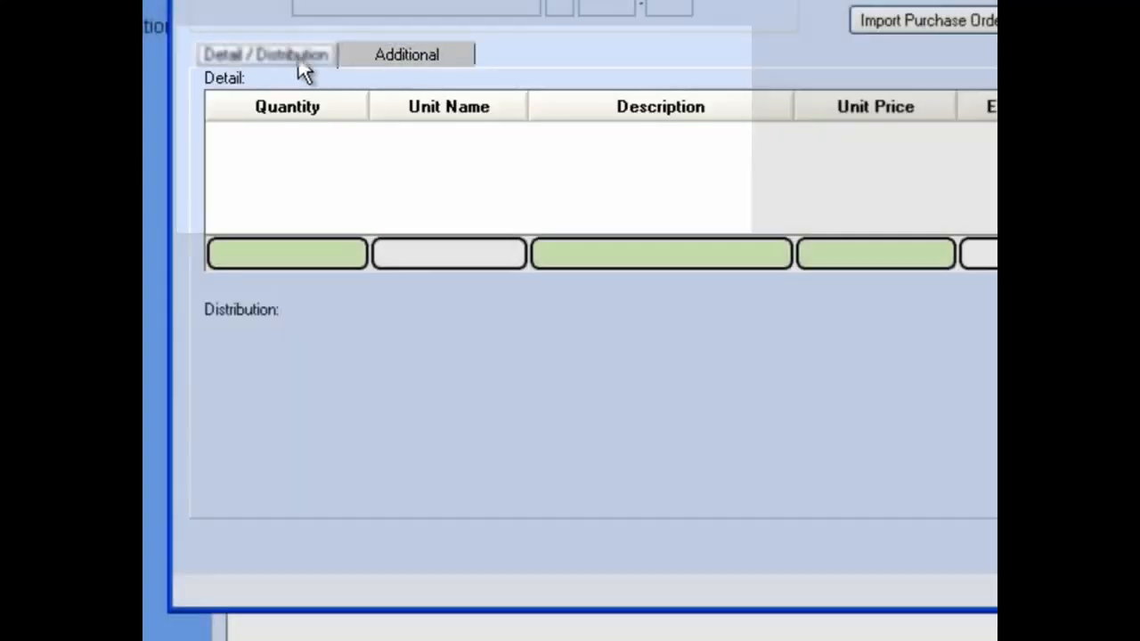
left_click(798, 552)
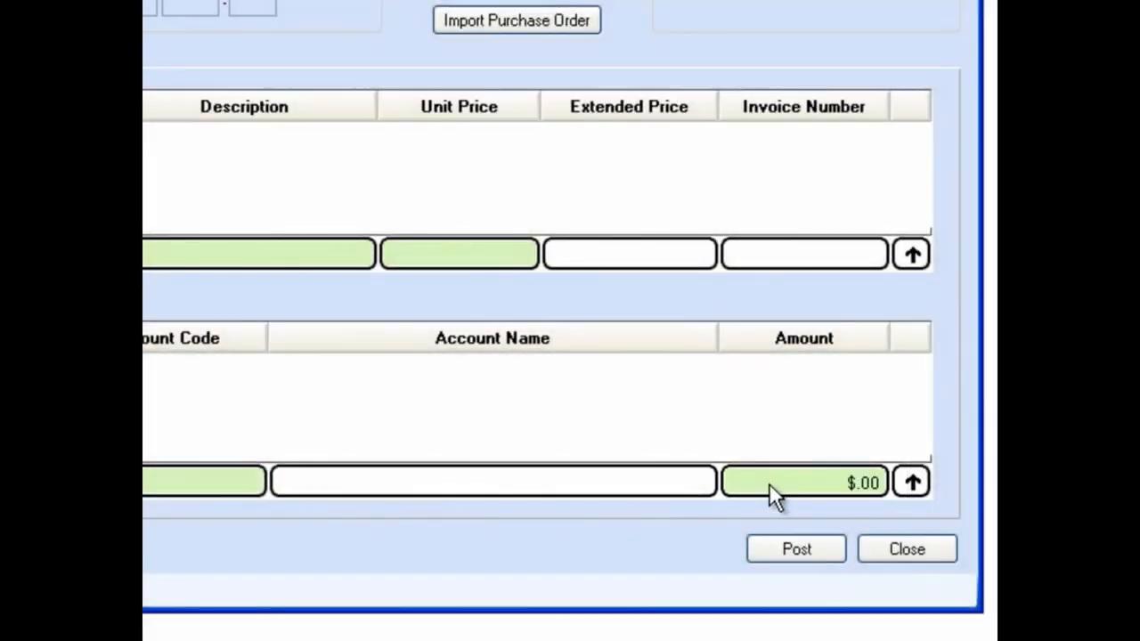
left_click(768, 483)
left_click(769, 483)
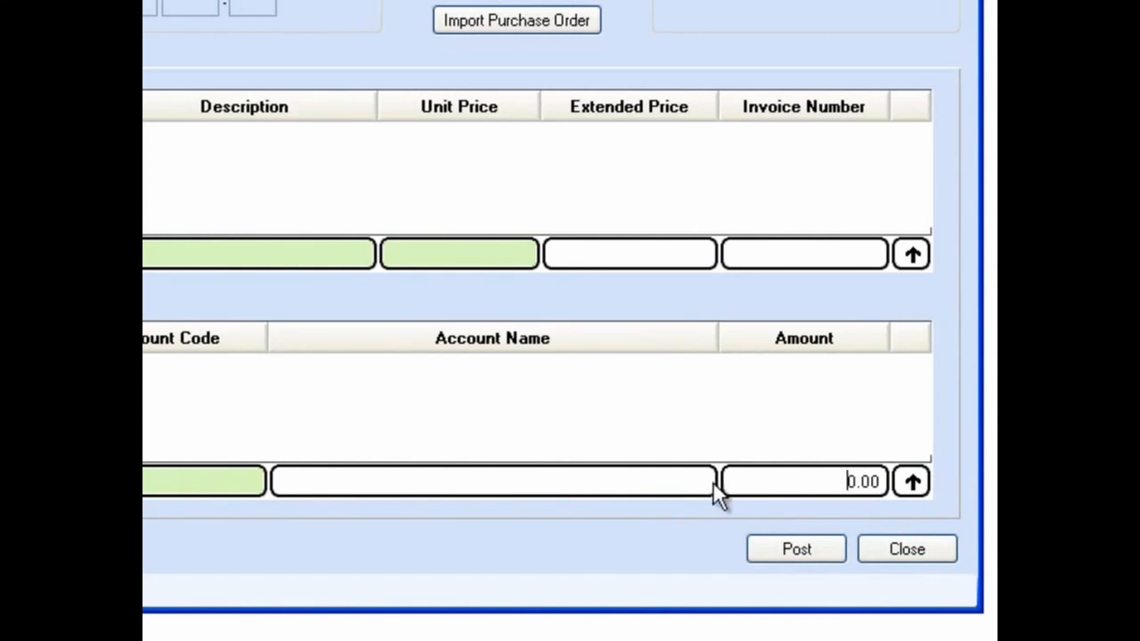
left_click(687, 488)
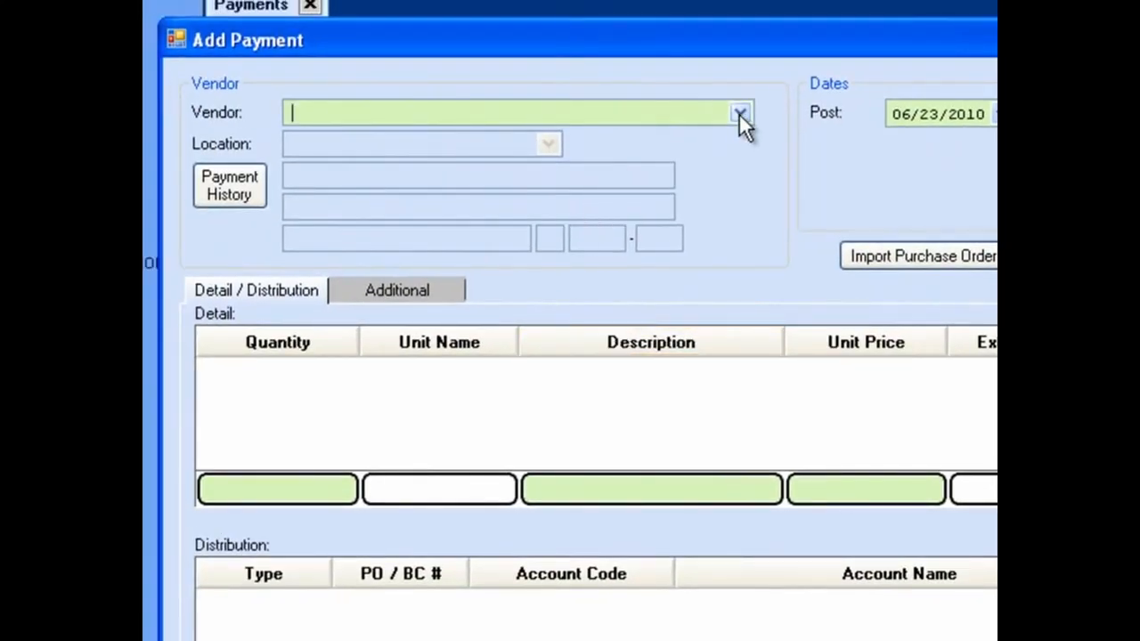
Choose Electric Company as the vendor and review its payment history
left_click(739, 113)
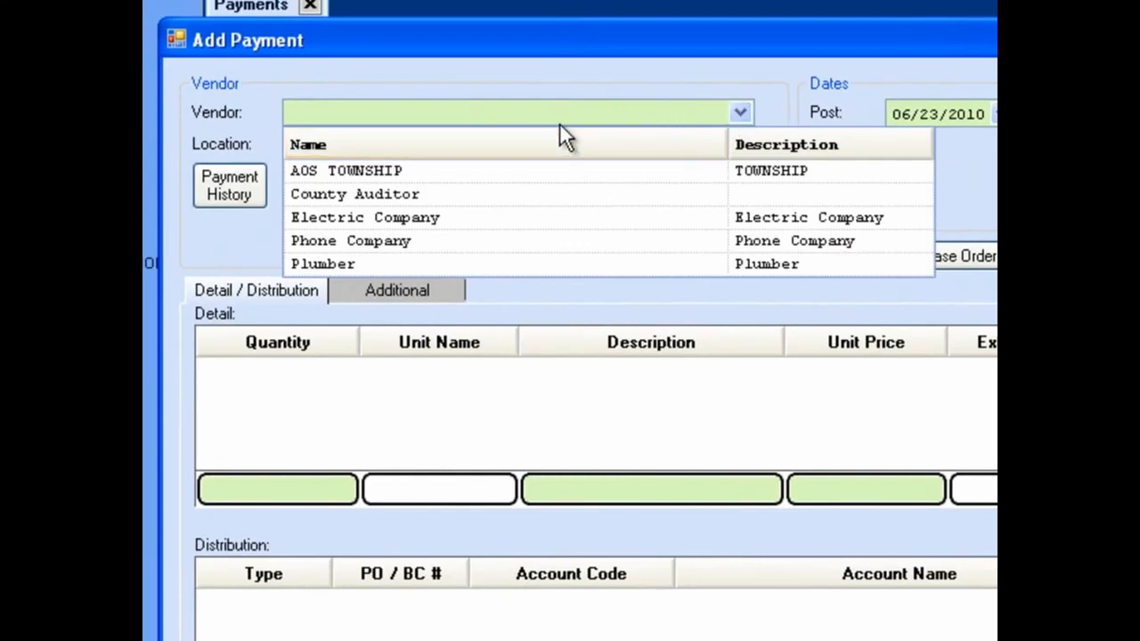
type("el")
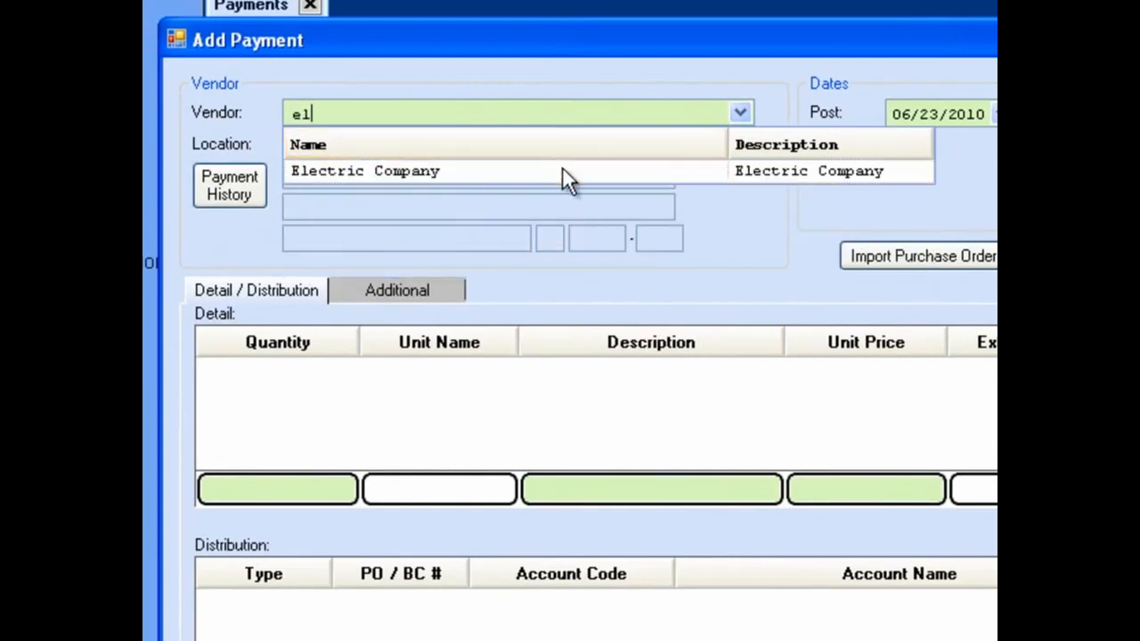
left_click(563, 172)
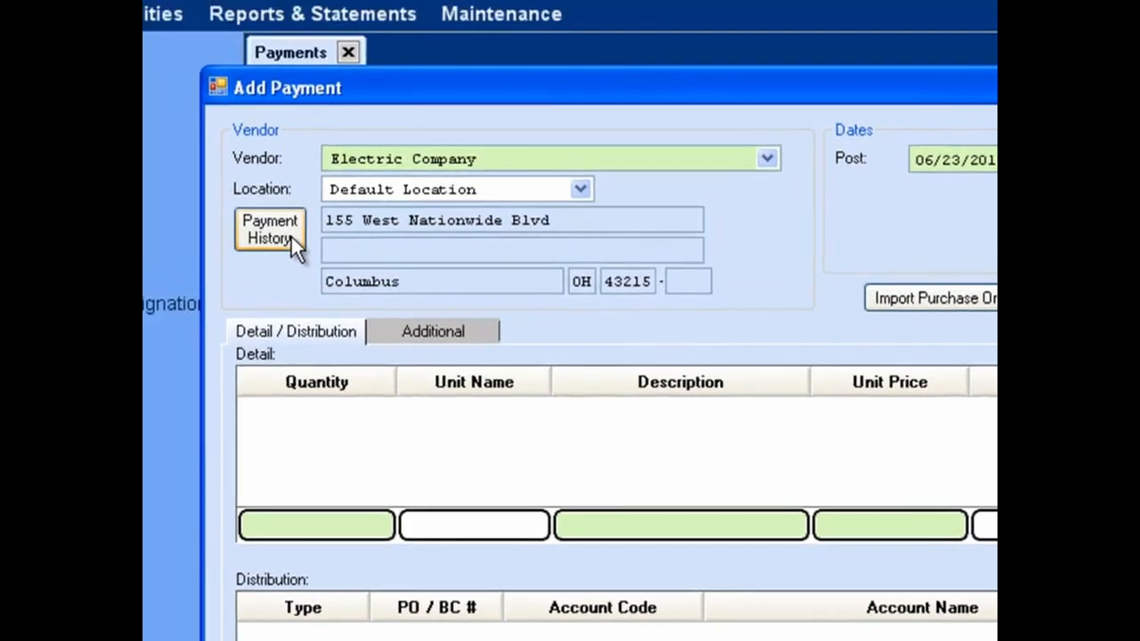
left_click(291, 237)
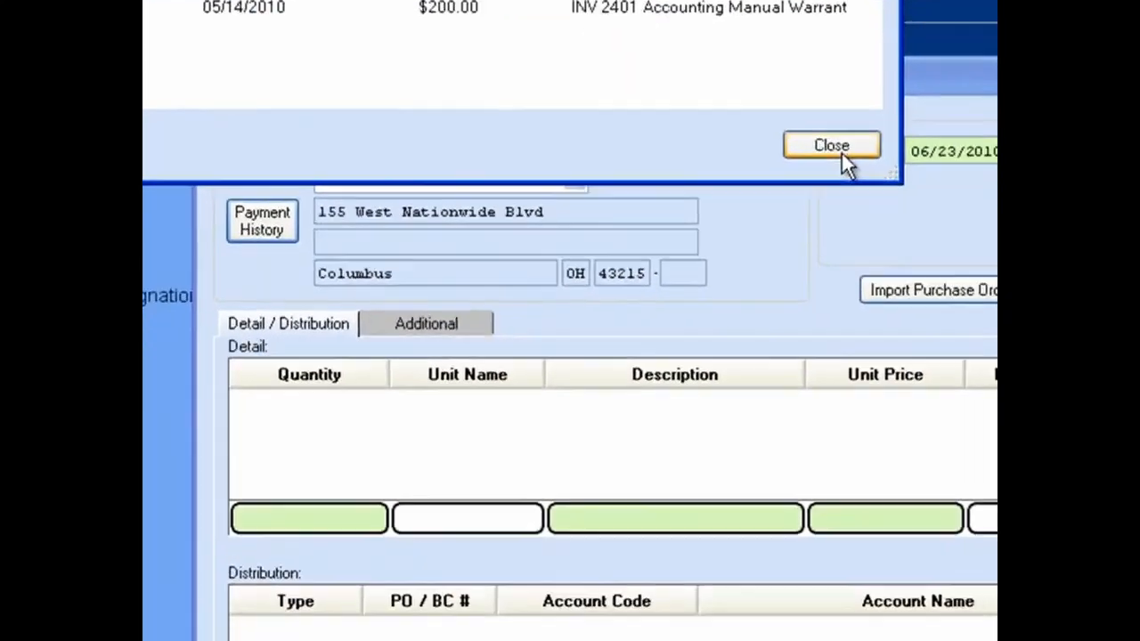
left_click(931, 318)
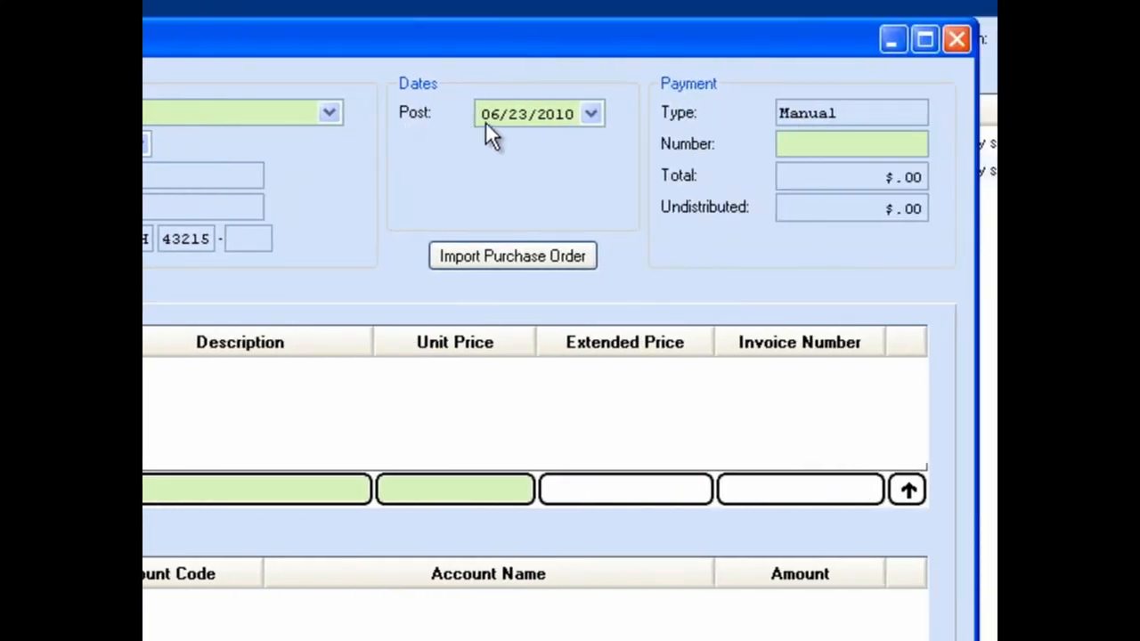
Set the manual payment's post date to 06/30/2010 and its payment number to 1018
left_click(590, 114)
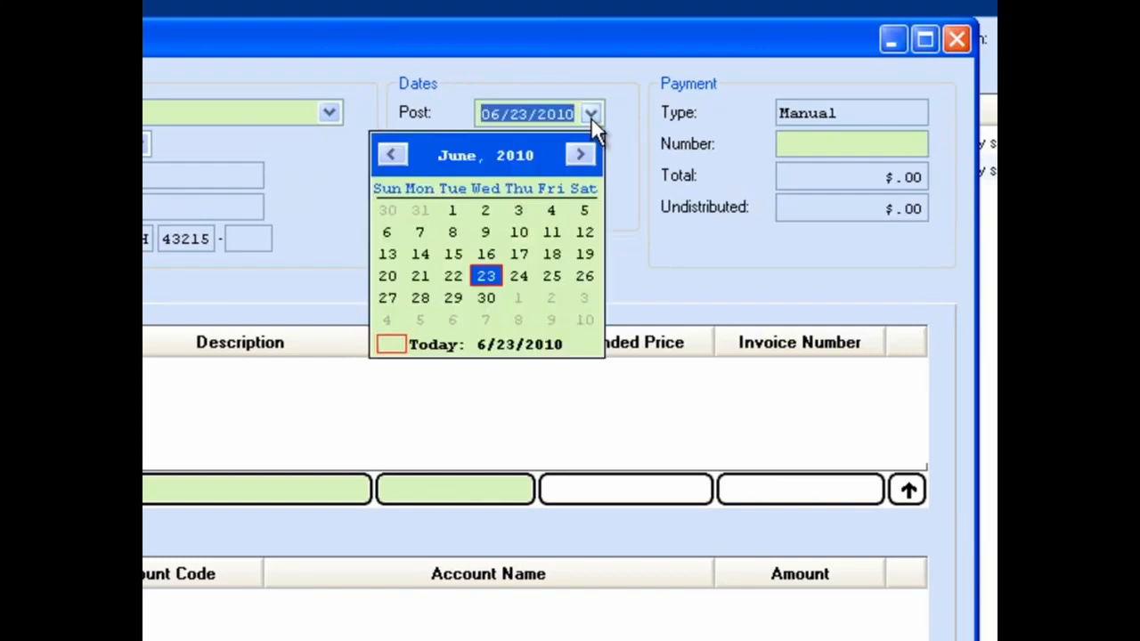
left_click(485, 296)
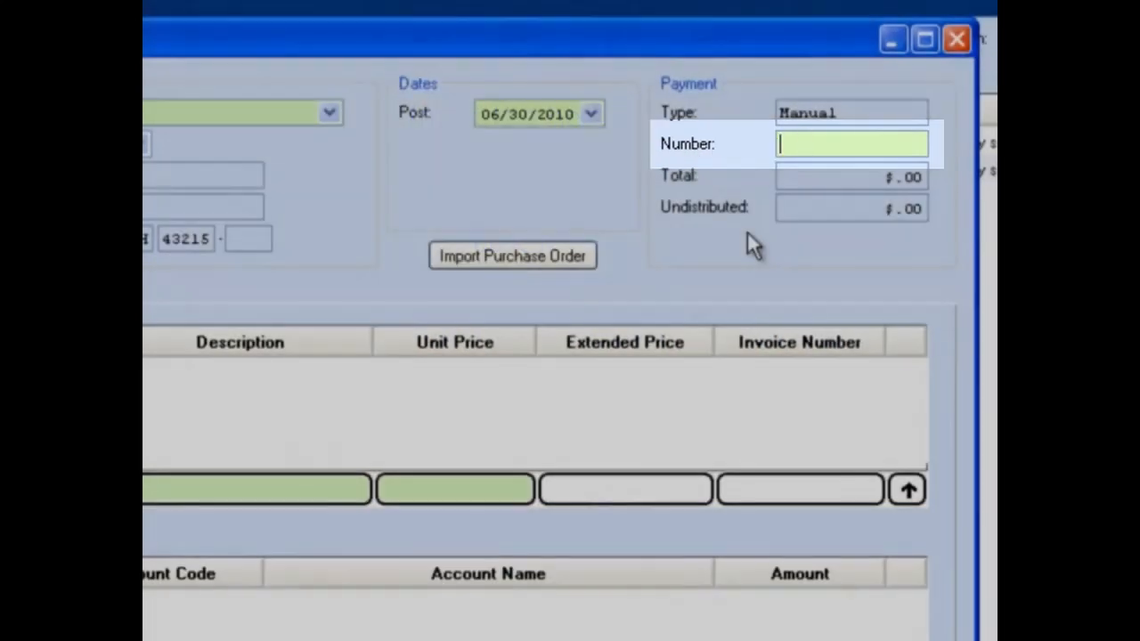
type("1018")
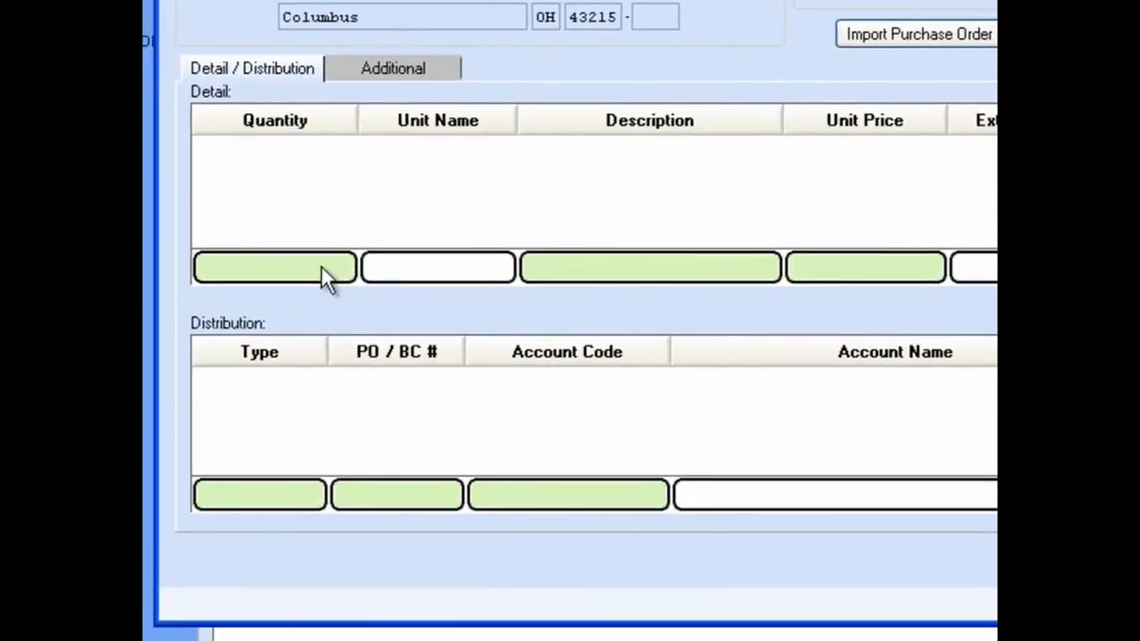
Add a detail line with quantity 1, description "emergency rewiring, 3rd floor", unit price $350 and invoice number Req 150
left_click(320, 267)
double_click(321, 267)
type("1")
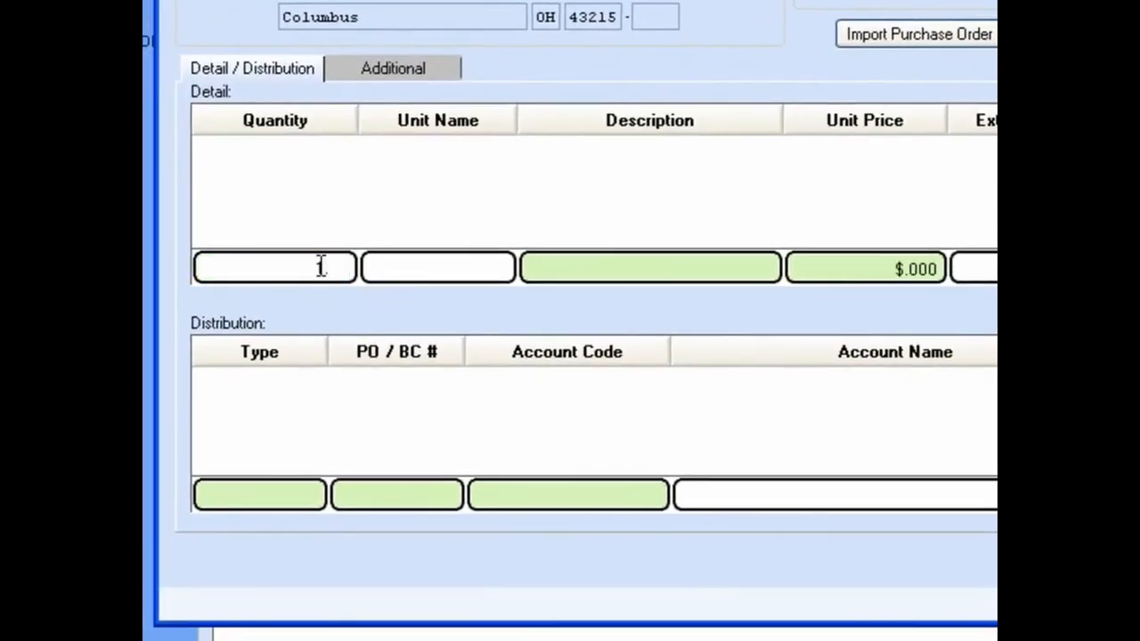
key("Tab")
key("Tab")
type("e")
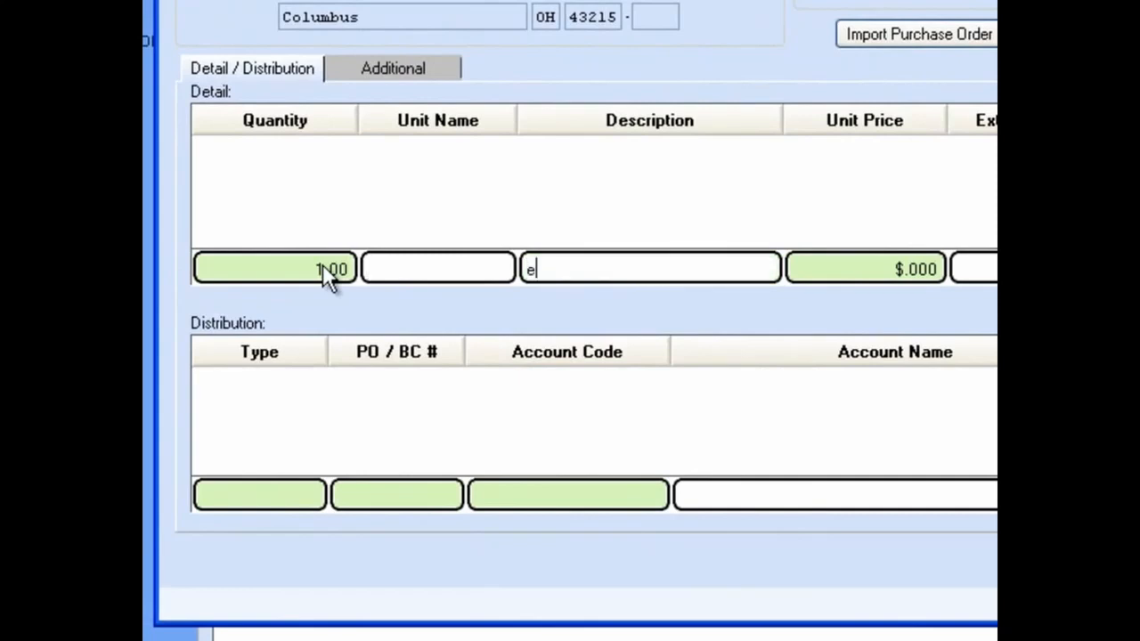
type("mergency re")
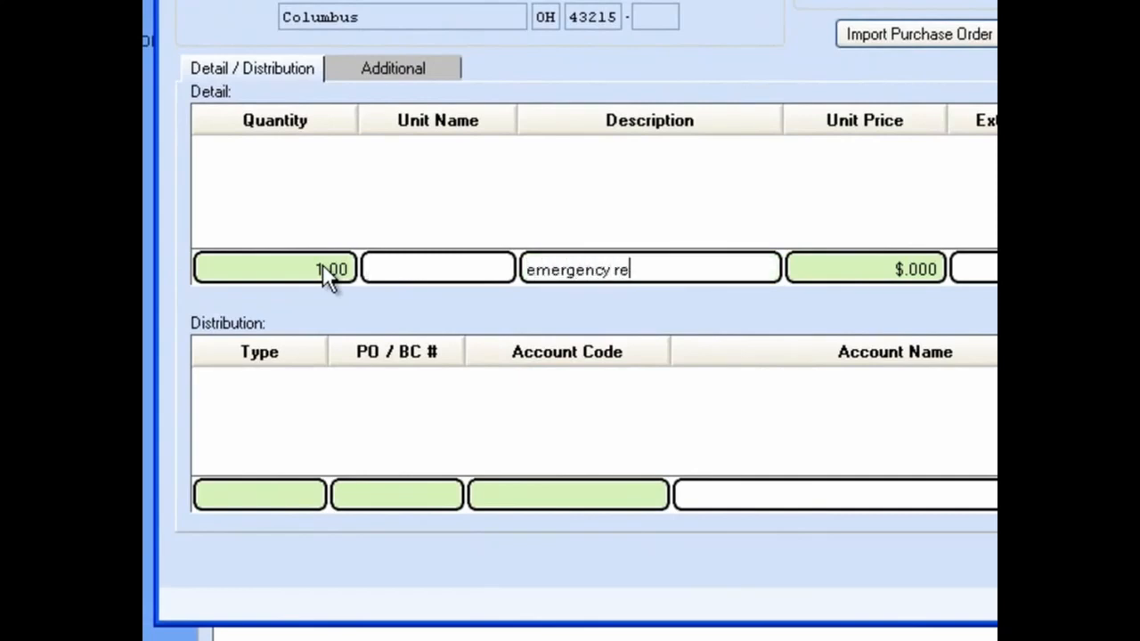
type("wiring, 3rd floor")
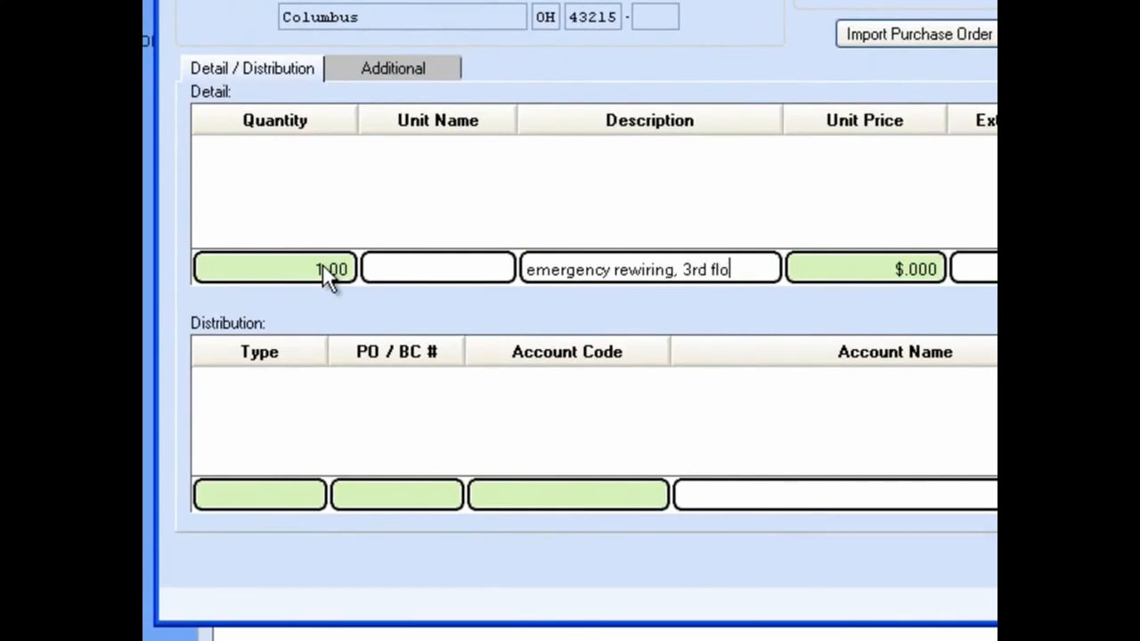
key("Tab")
type("350")
key("Tab")
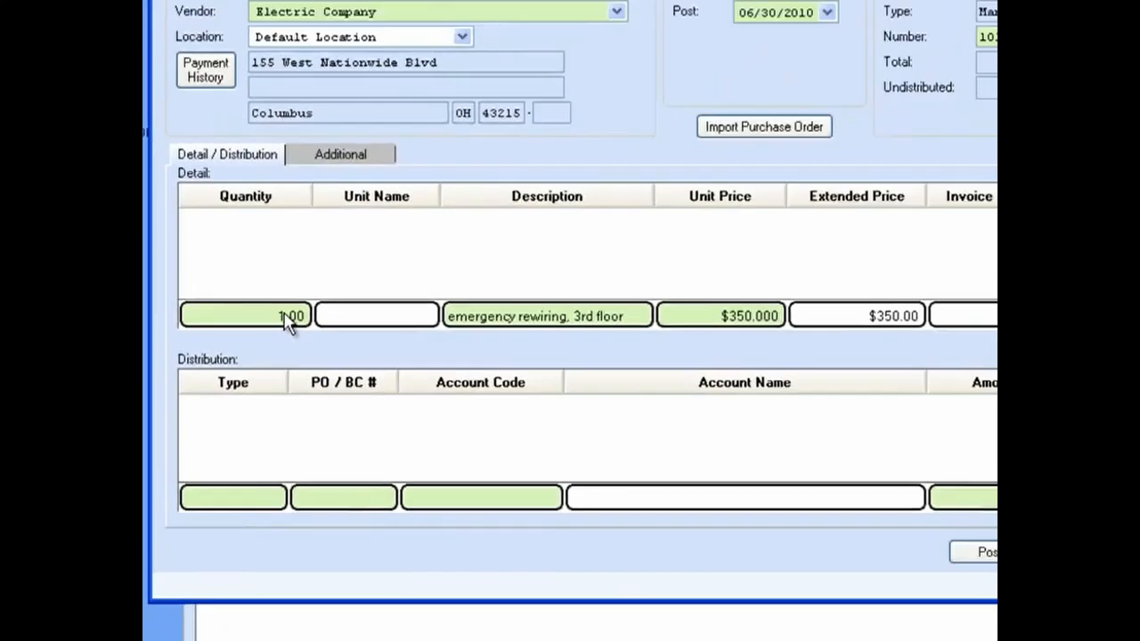
key("Tab")
type("Req")
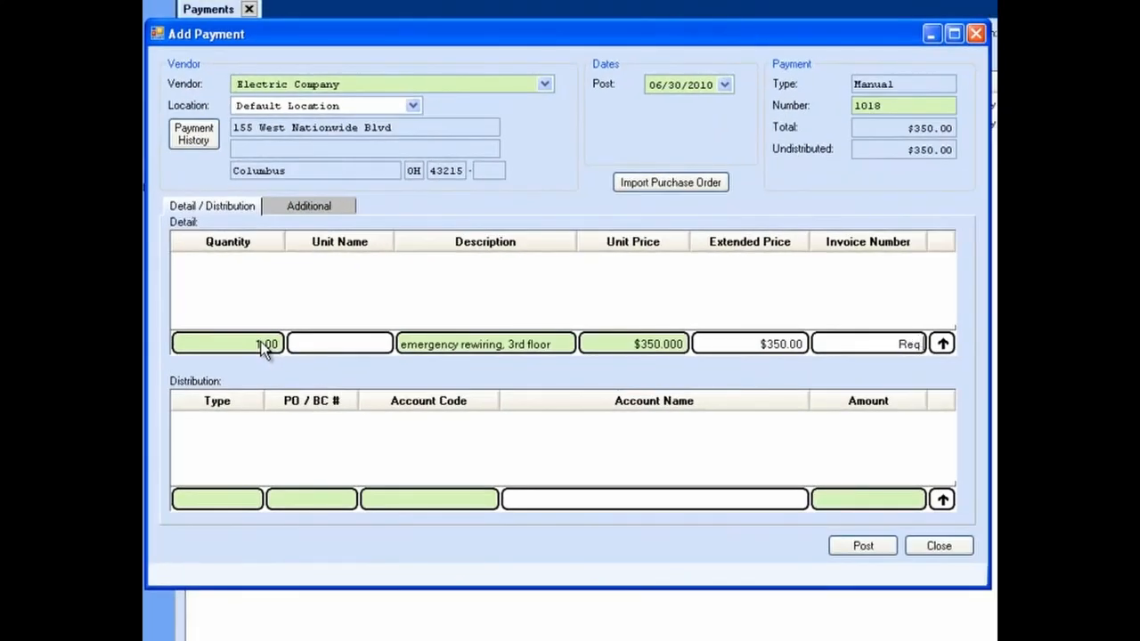
type(" 150")
key("Return")
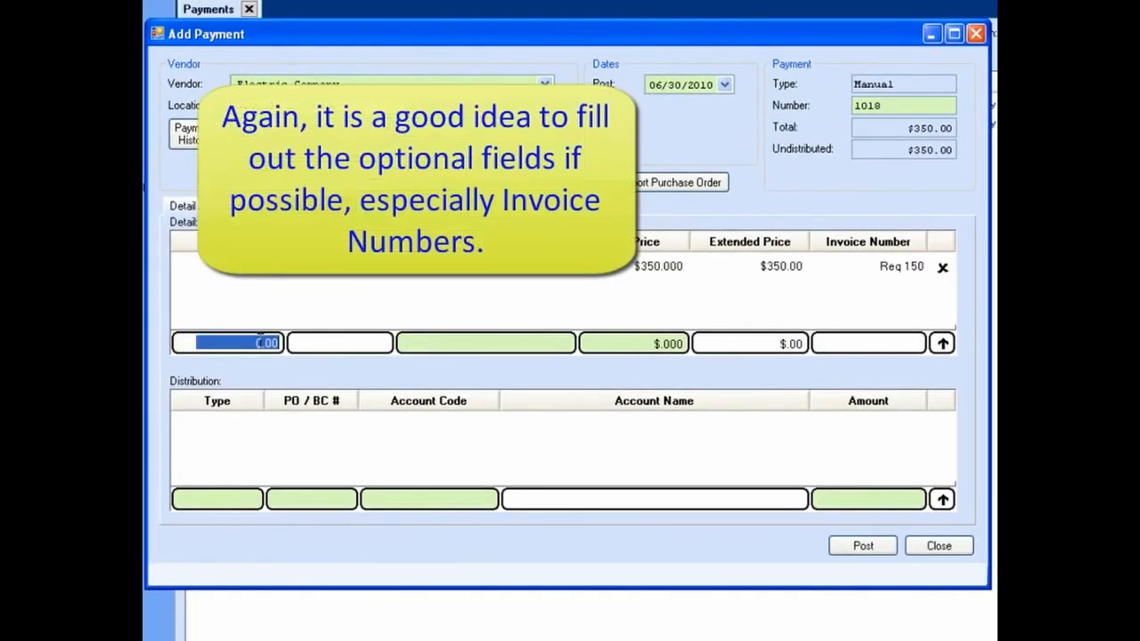
Add a second detail line with quantity 1, description "safety inspection", unit price $50 and invoice number Req 151
type("1")
key("Tab")
key("Tab")
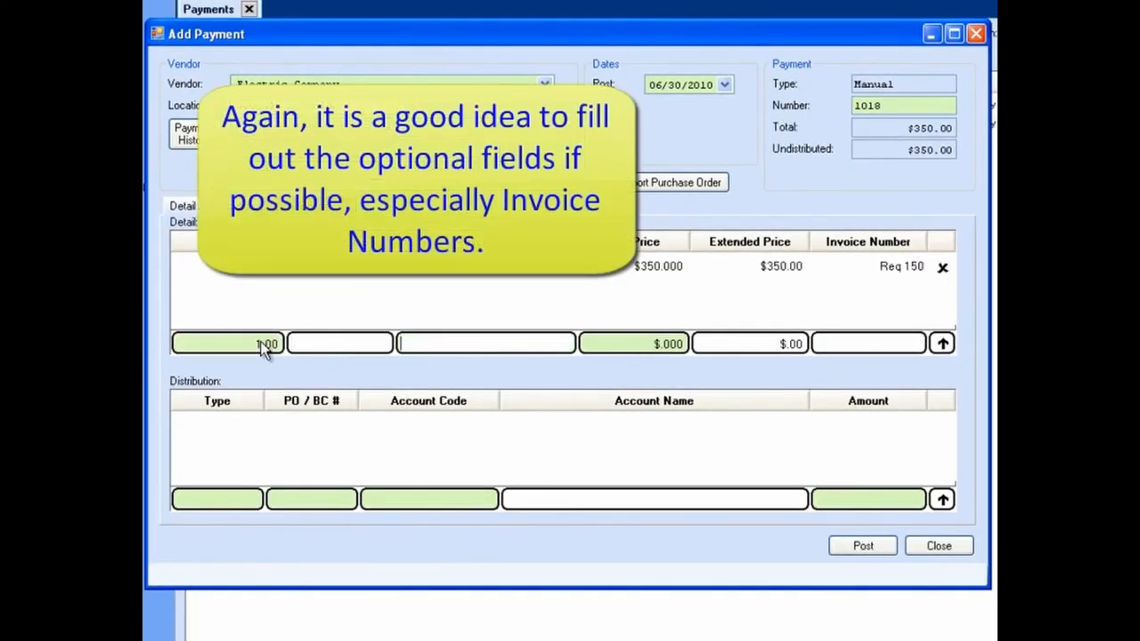
type("safety ")
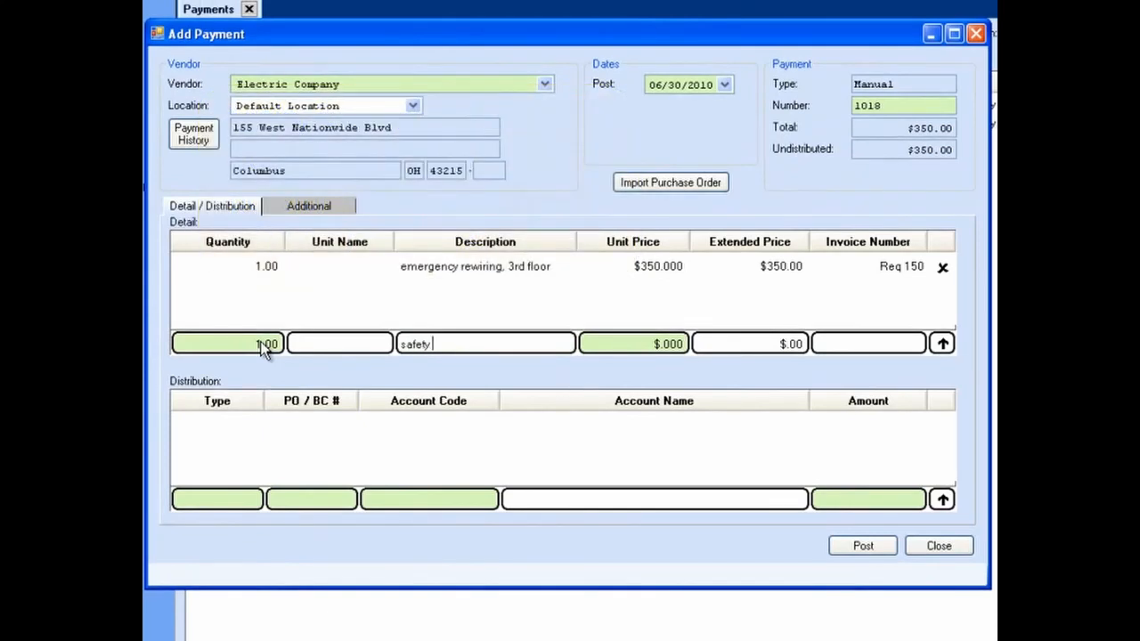
type("inspection")
key("Tab")
type("50")
key("Tab")
key("Tab")
type("Req 151")
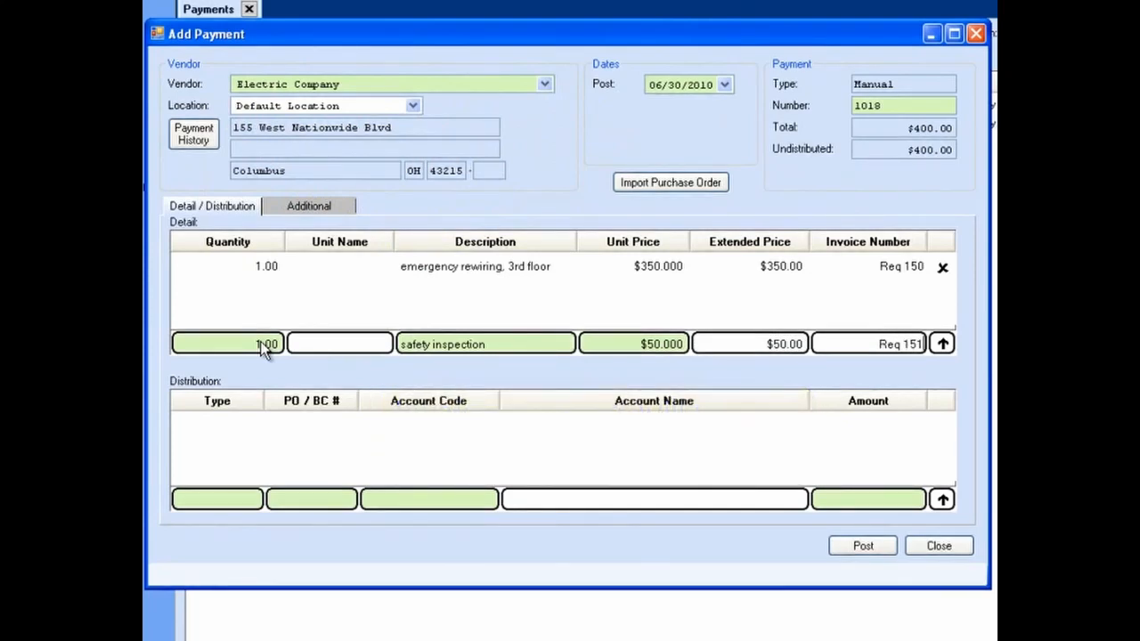
key("Return")
Add a third detail line with quantity 1, description "service call fee", unit price $35 and invoice number Req 152
key("BackSpace")
key("Tab")
key("Tab")
type("service call fee")
key("Tab")
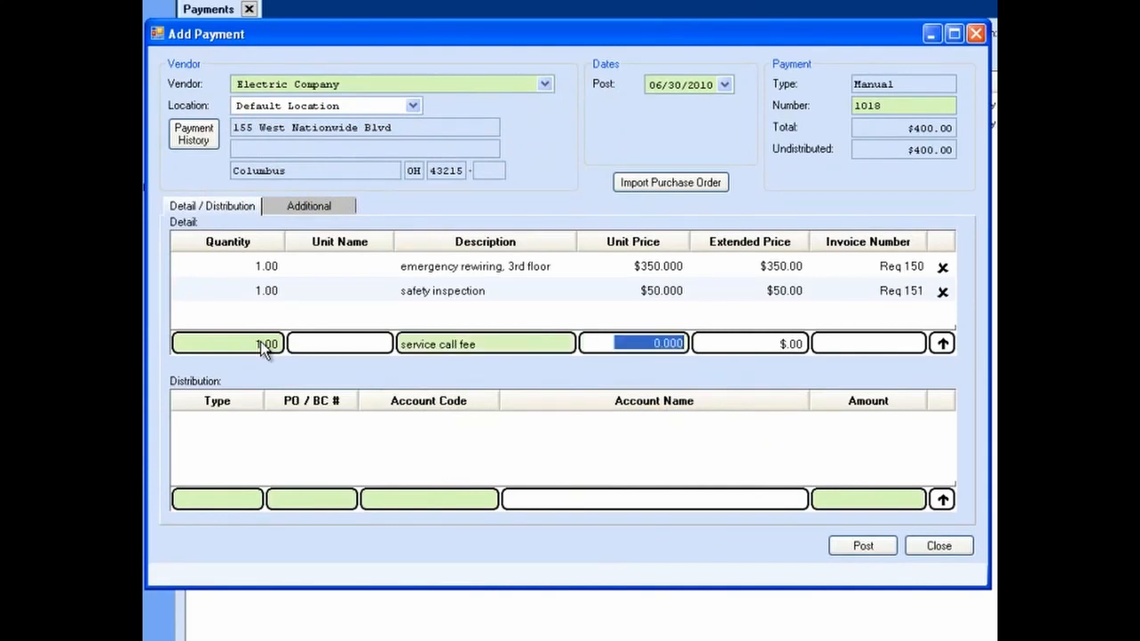
type("35")
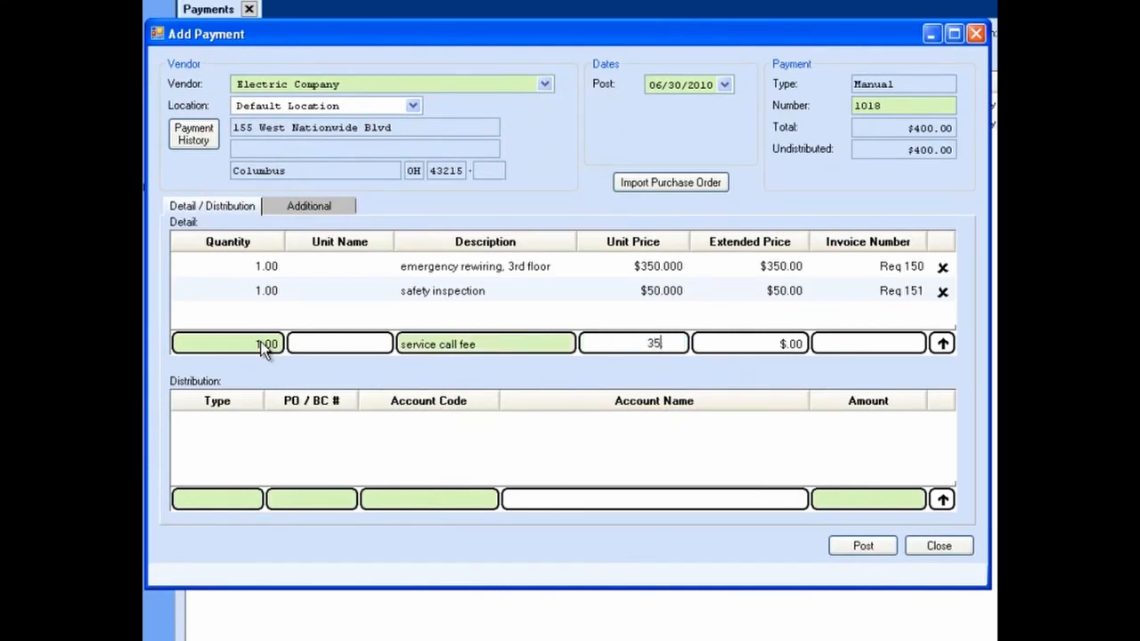
key("Tab")
type("Req 152")
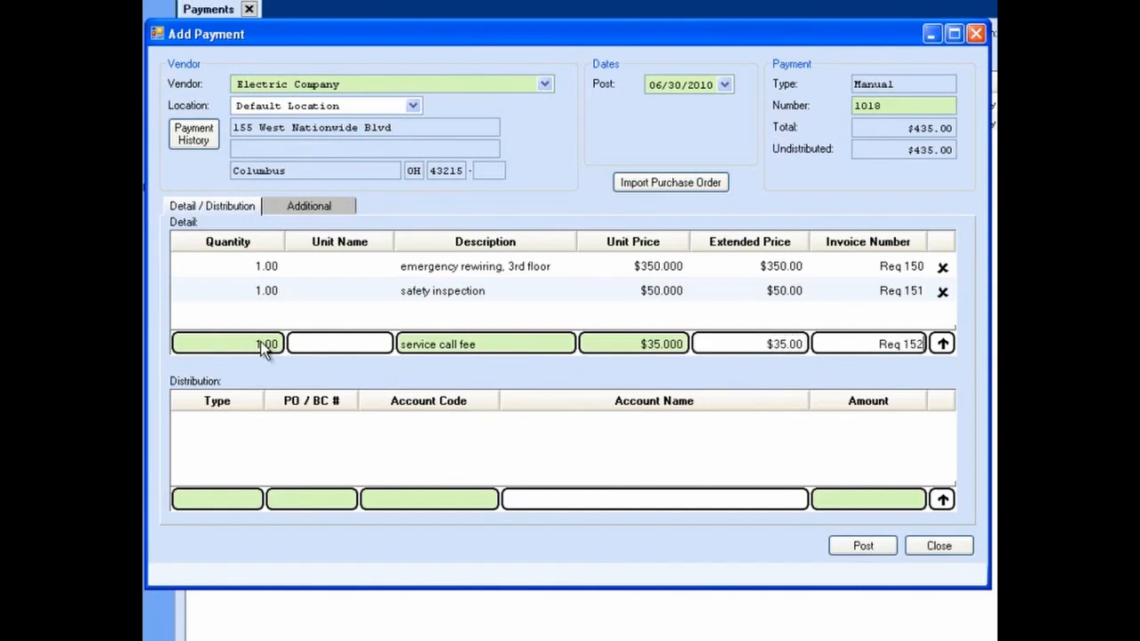
key("Return")
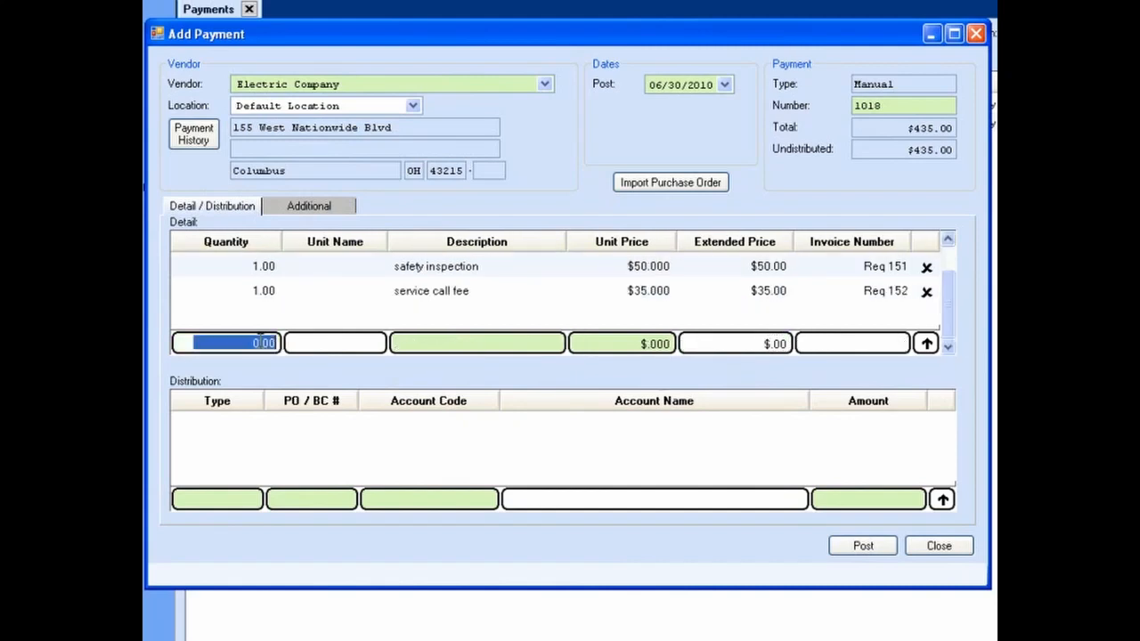
left_click(252, 498)
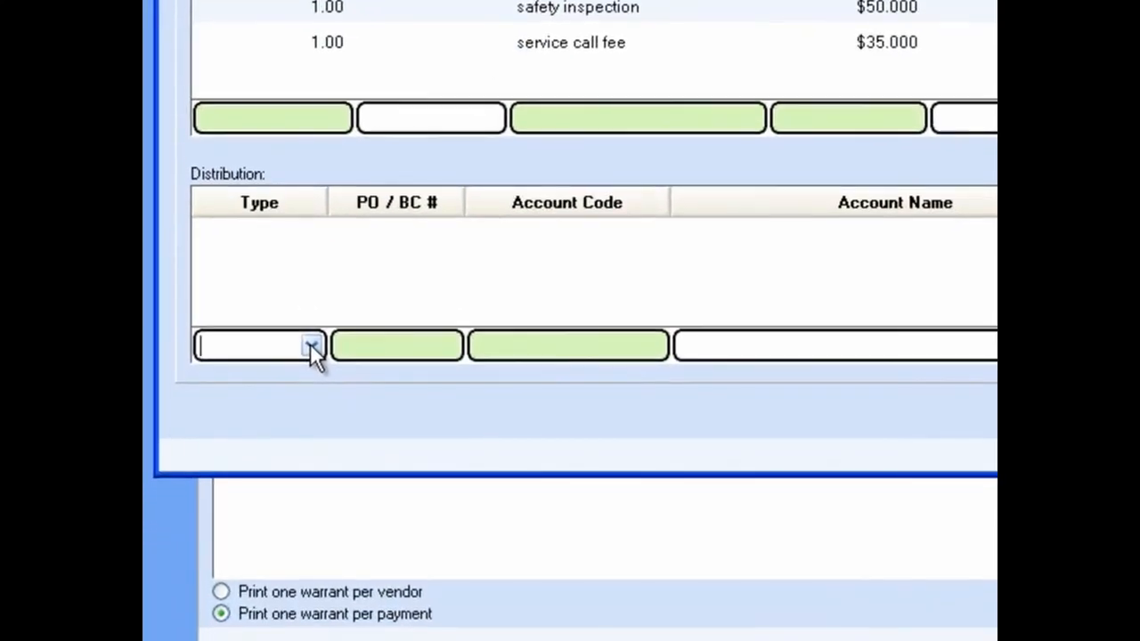
left_click(312, 346)
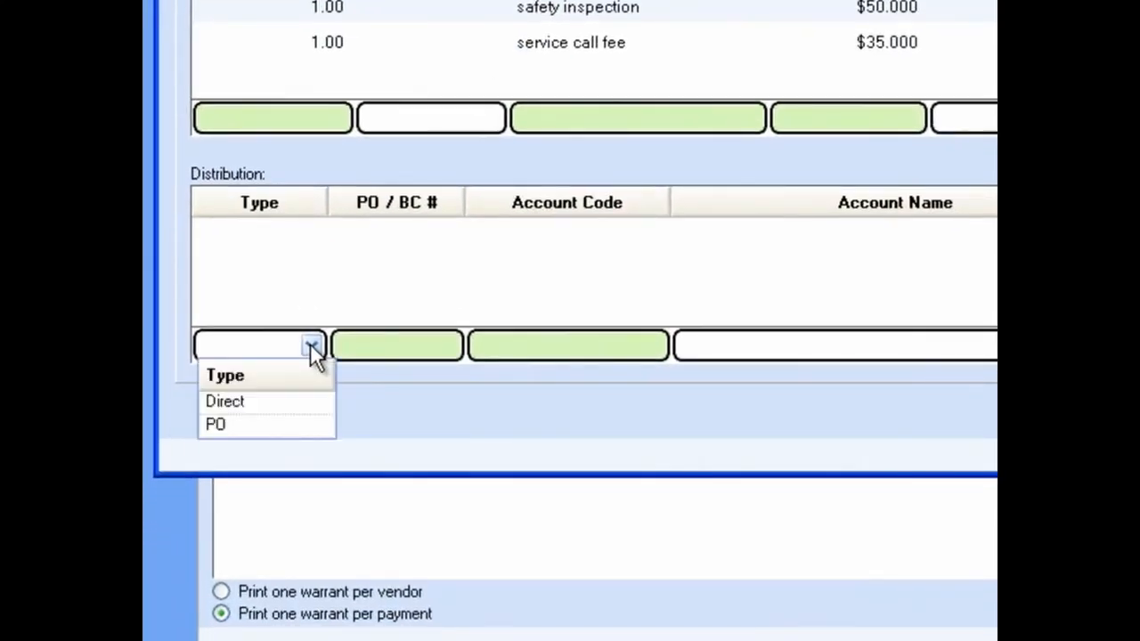
type("dir")
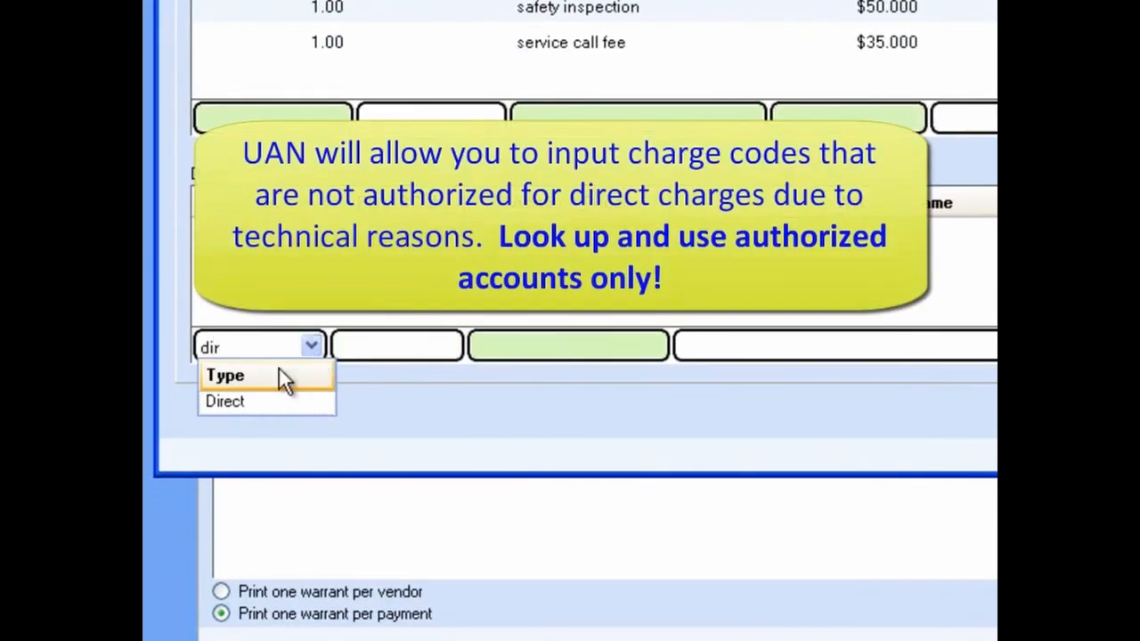
left_click(267, 402)
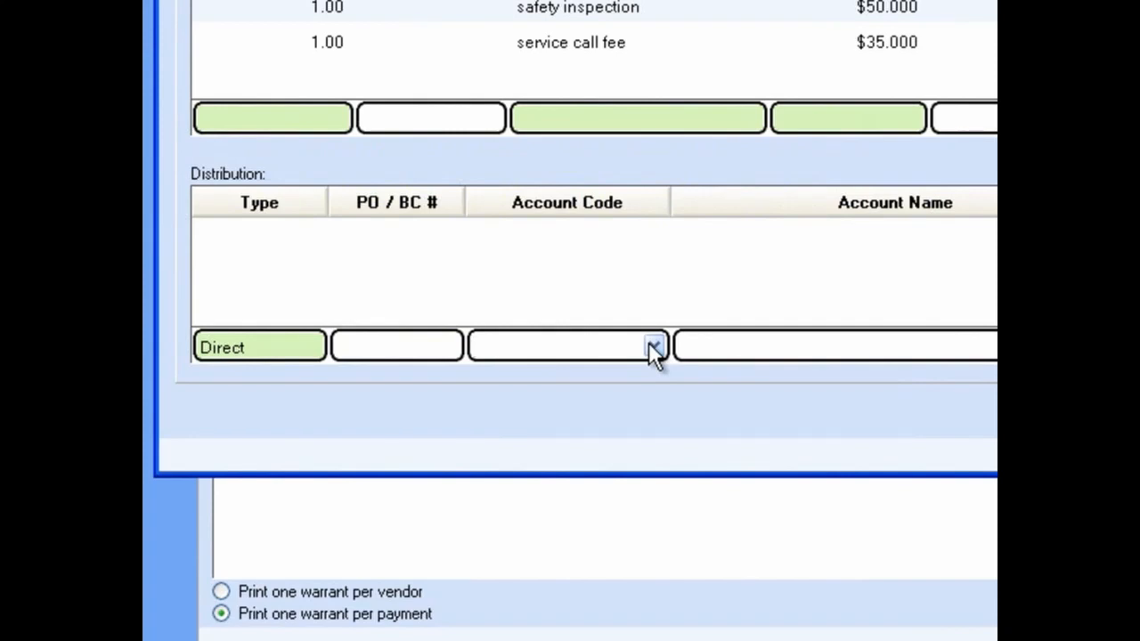
left_click(655, 350)
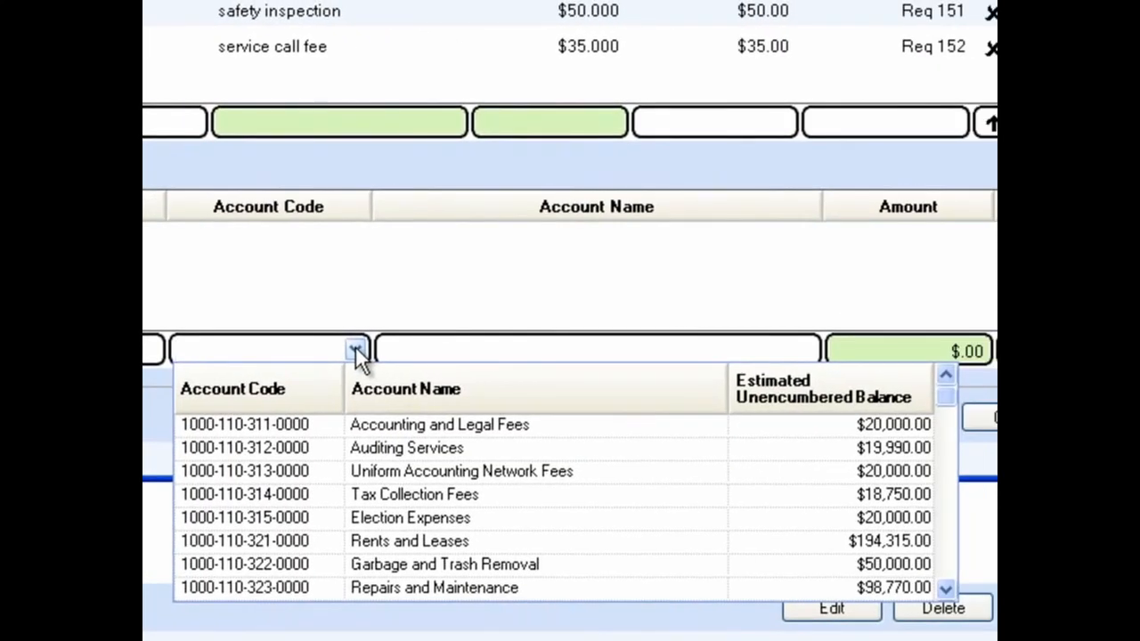
type("1000")
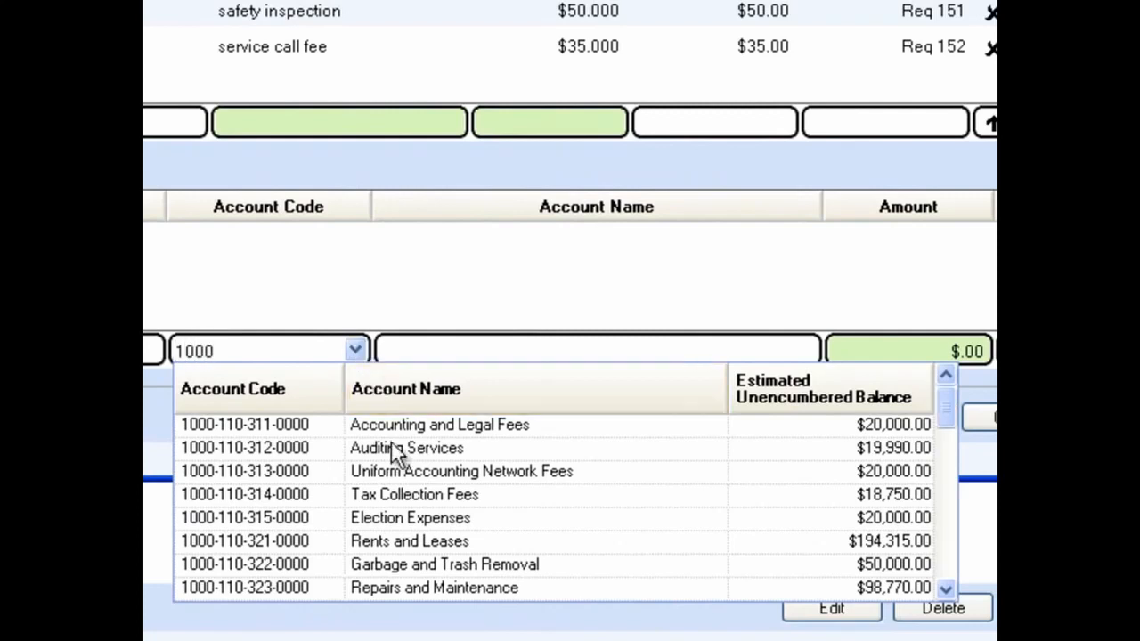
left_click(415, 588)
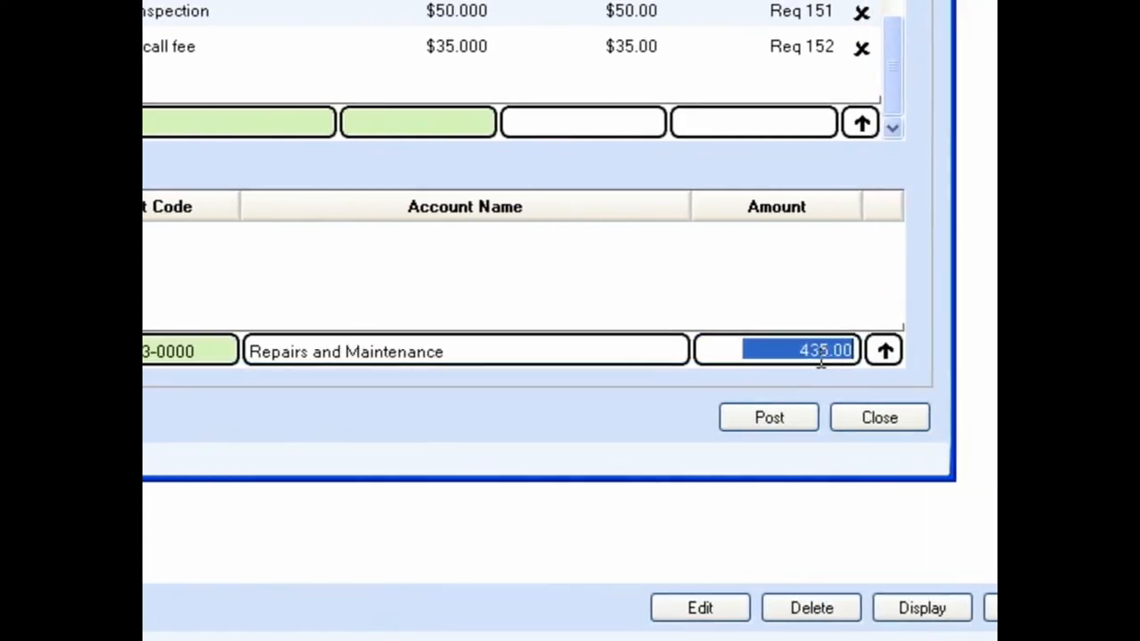
left_click(934, 351)
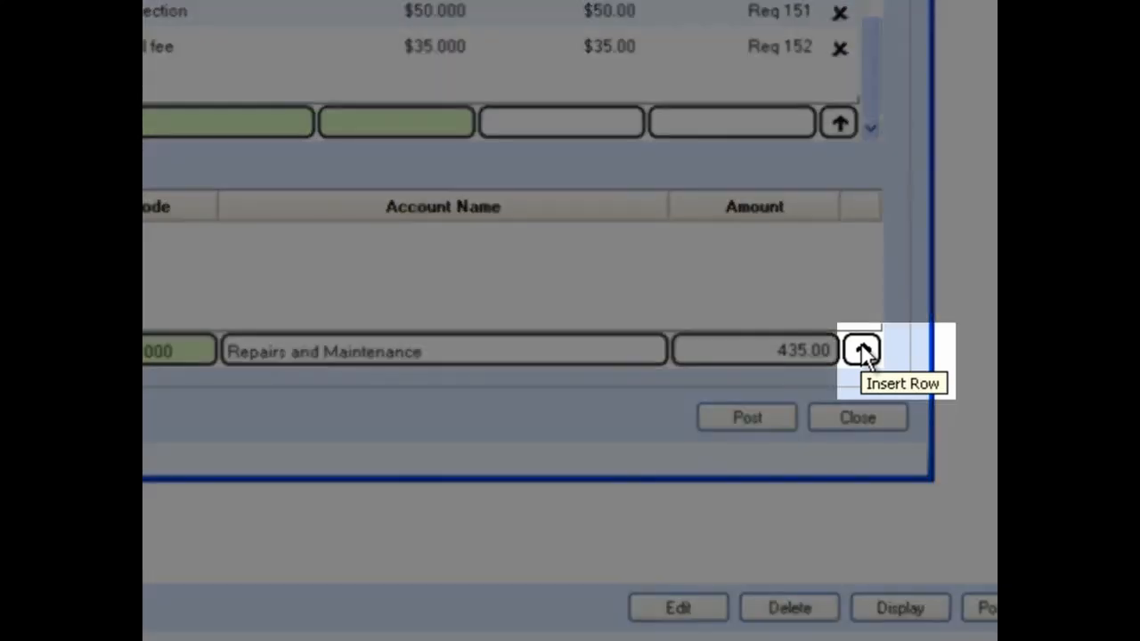
left_click(862, 351)
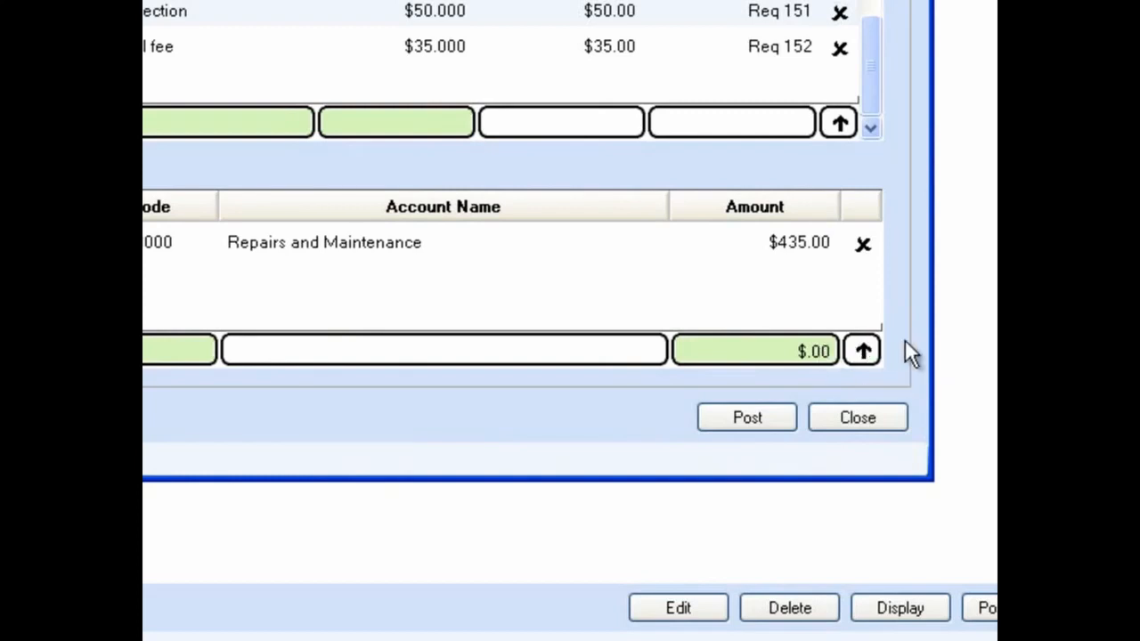
Delete the service call fee line from the payment details
left_click(793, 349)
key("BackSpace")
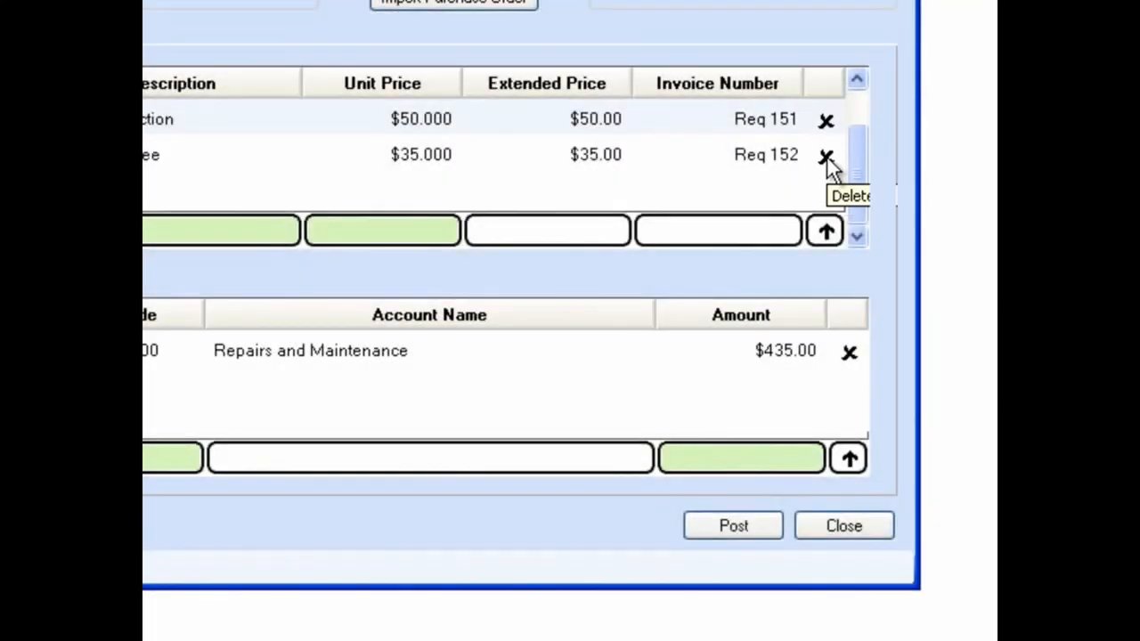
left_click(826, 157)
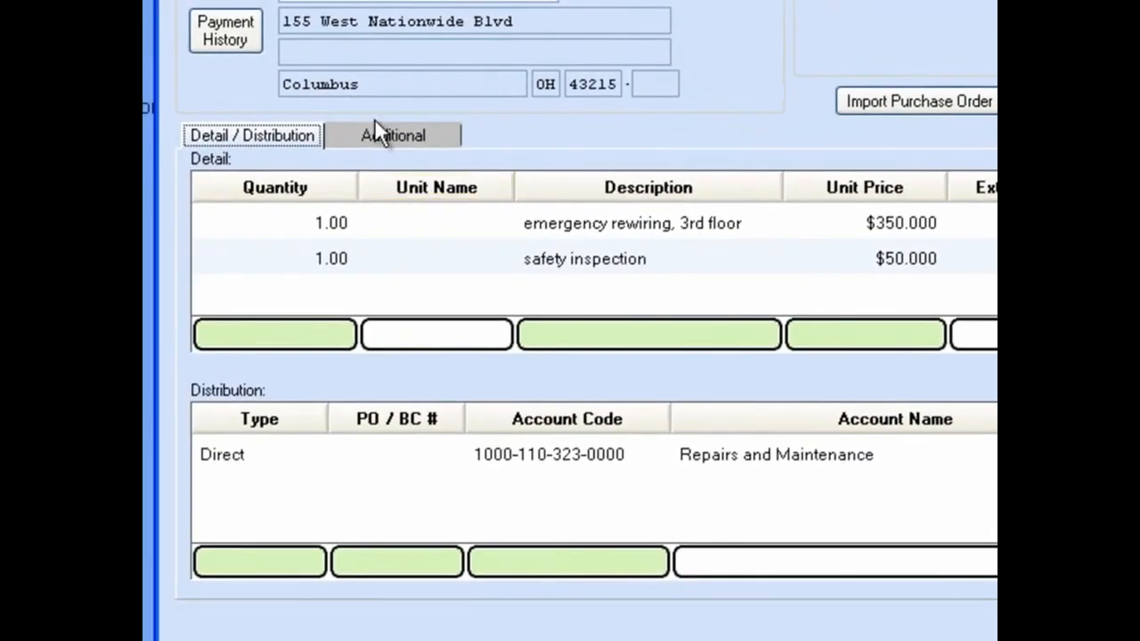
Enter the payment's purpose in the additional information as a short out in the named employee's office, 3rd floor
left_click(378, 134)
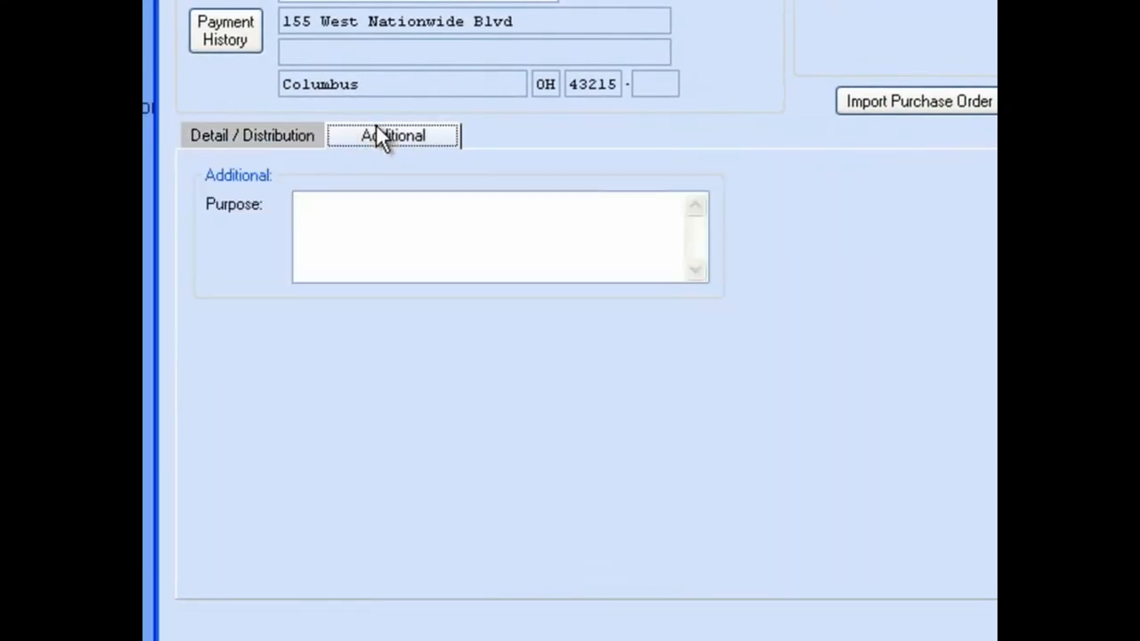
left_click(372, 218)
type("s")
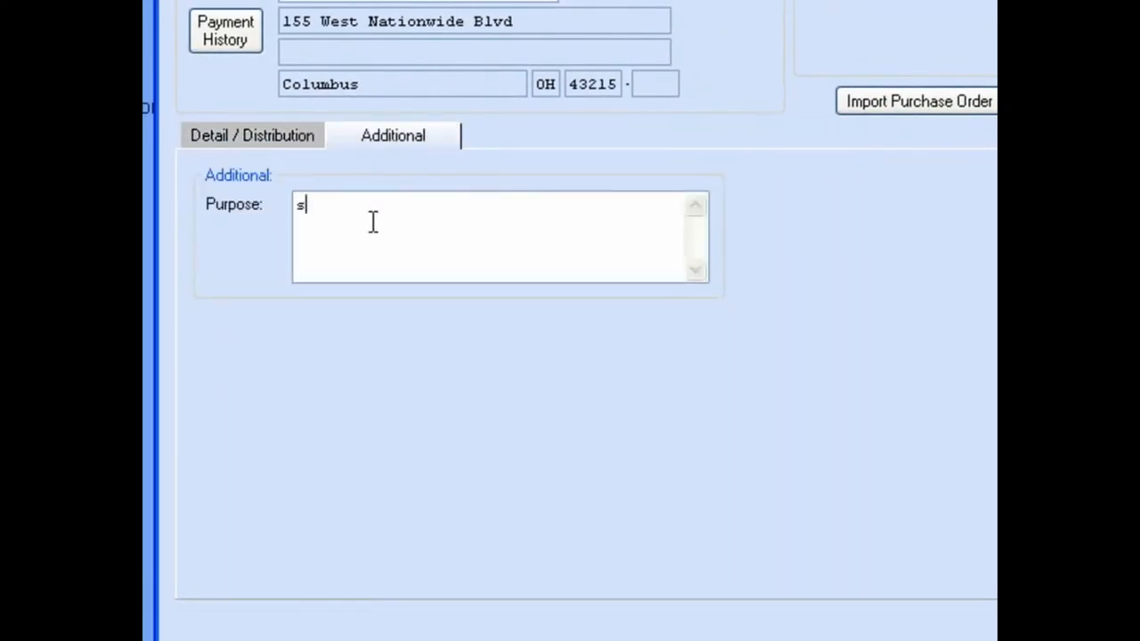
type("hort out in Bob's office, 3rd fl")
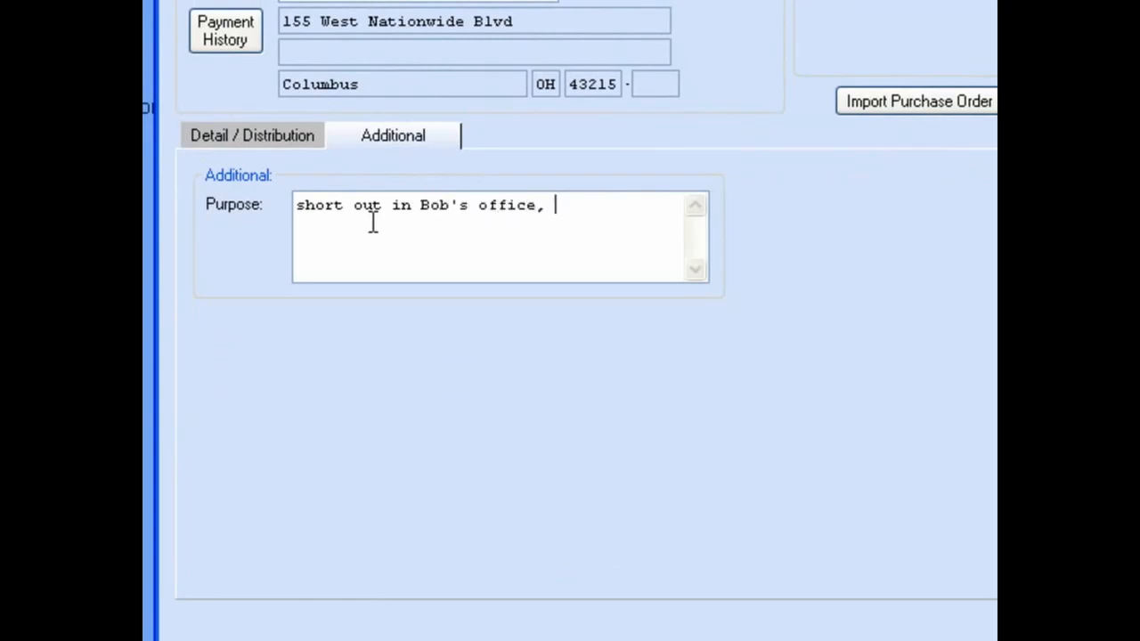
type("oor")
Set the Repairs and Maintenance distribution amount to $400.00
left_click(274, 132)
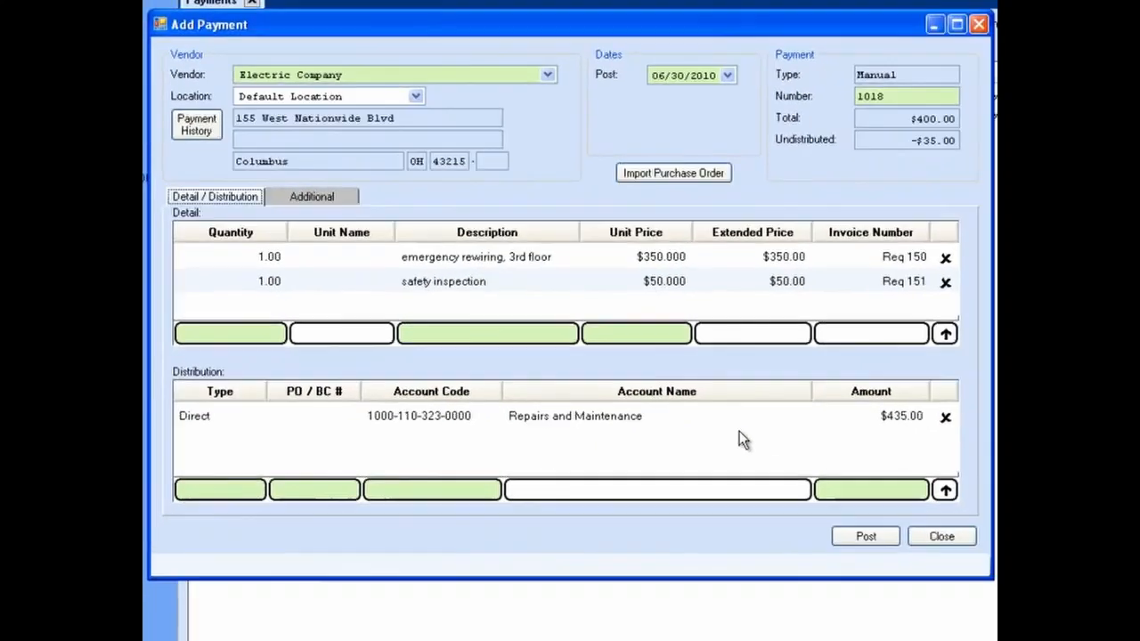
left_click(898, 421)
left_click(897, 420)
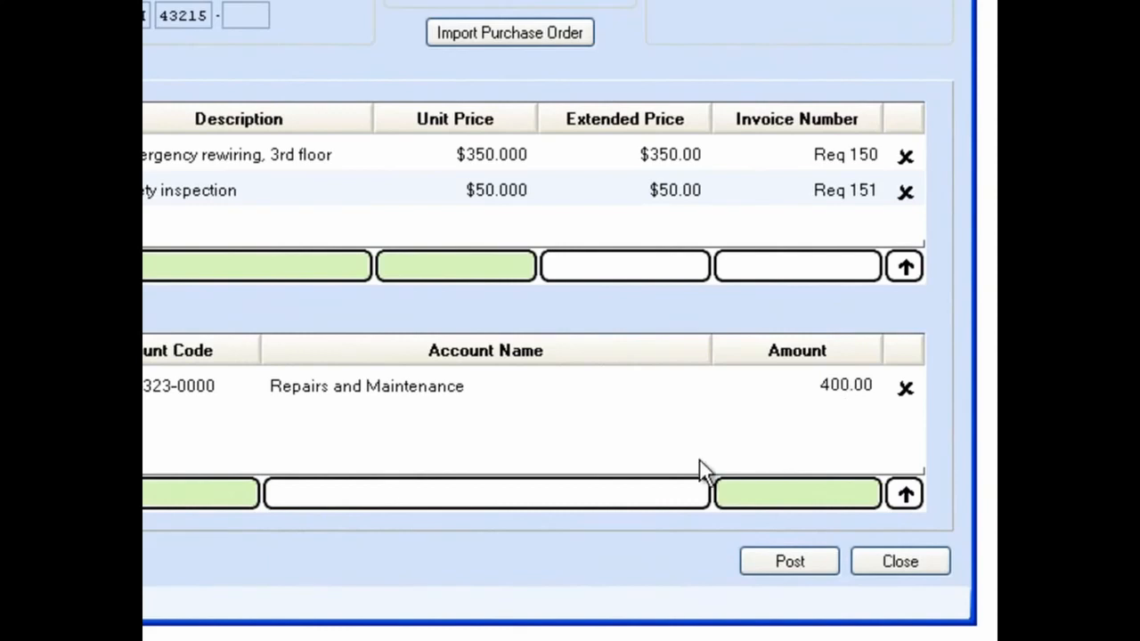
left_click(685, 496)
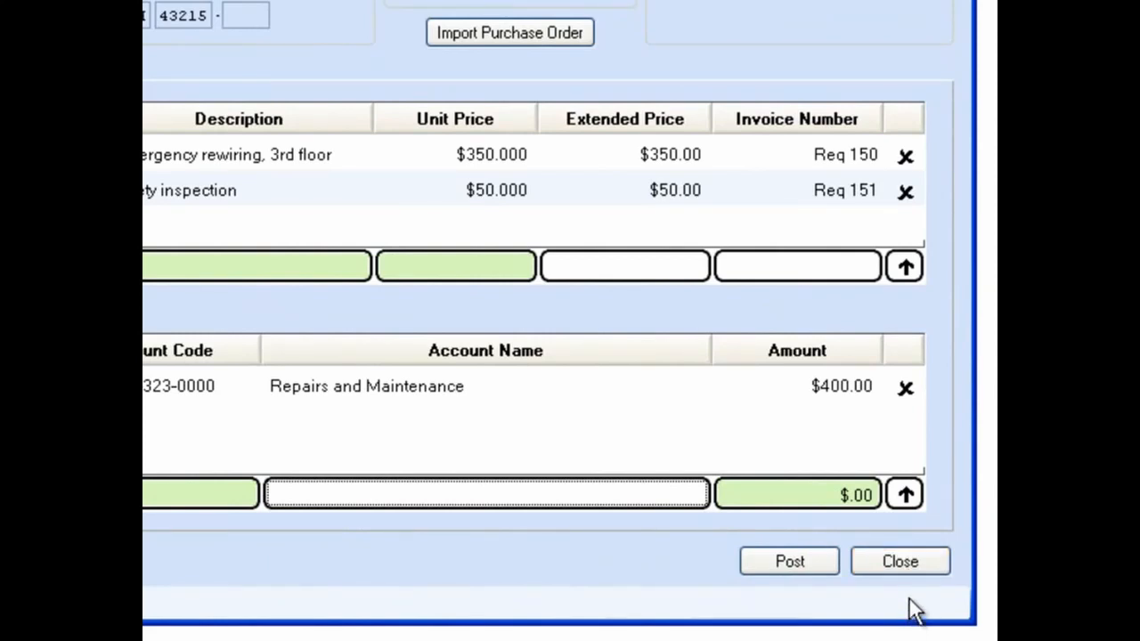
Post the Electric Company manual payment and close the Add Payment window
left_click(917, 563)
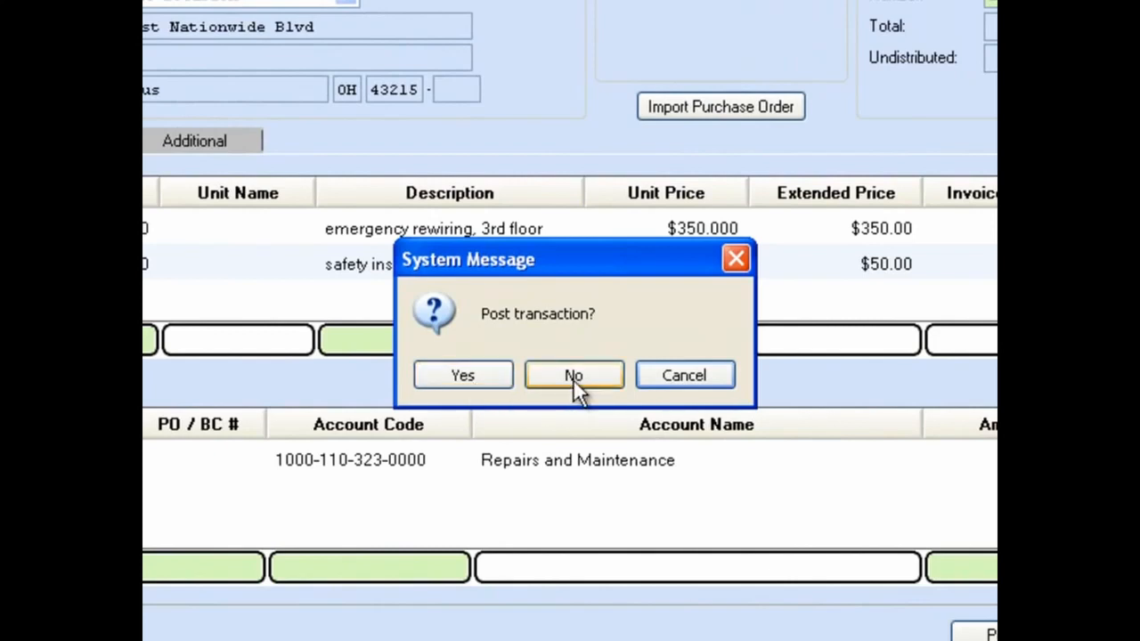
left_click(704, 376)
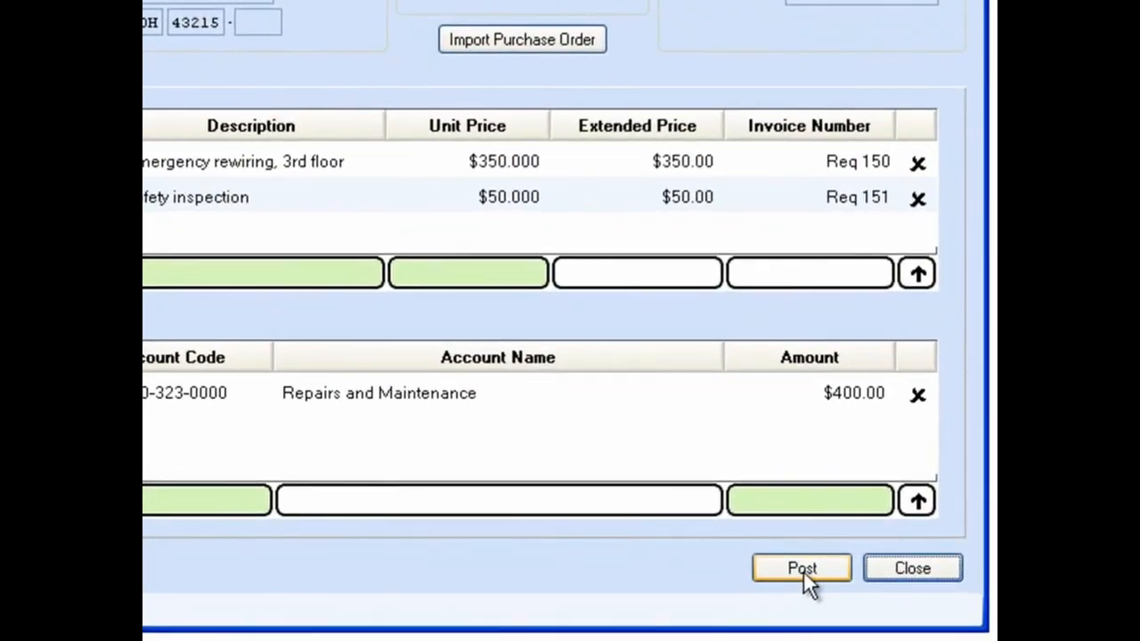
left_click(804, 571)
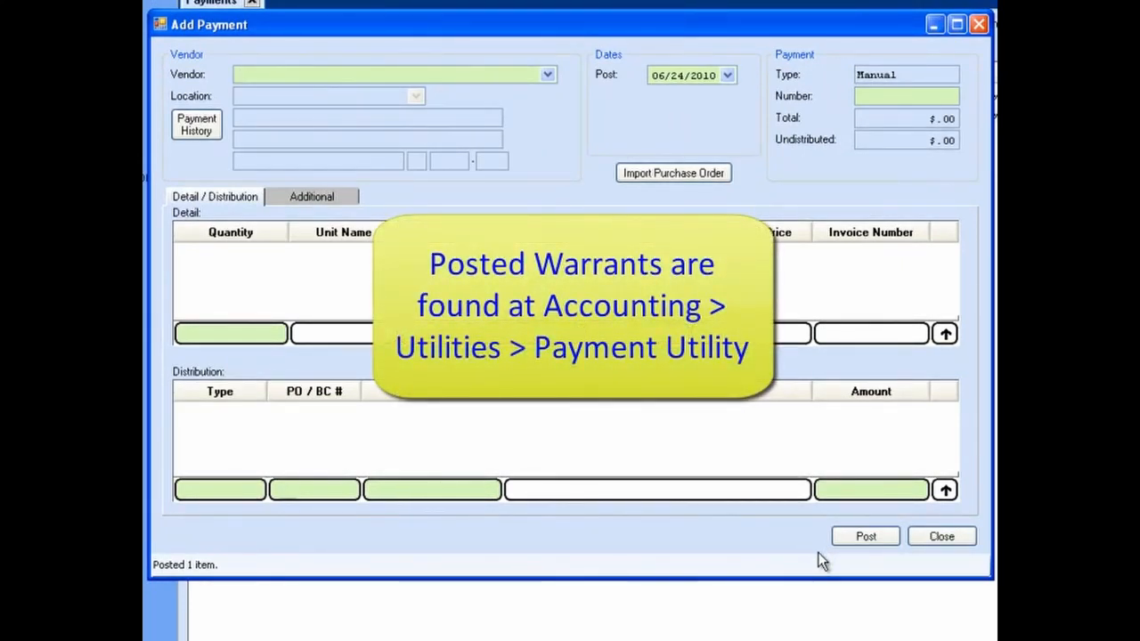
left_click(955, 536)
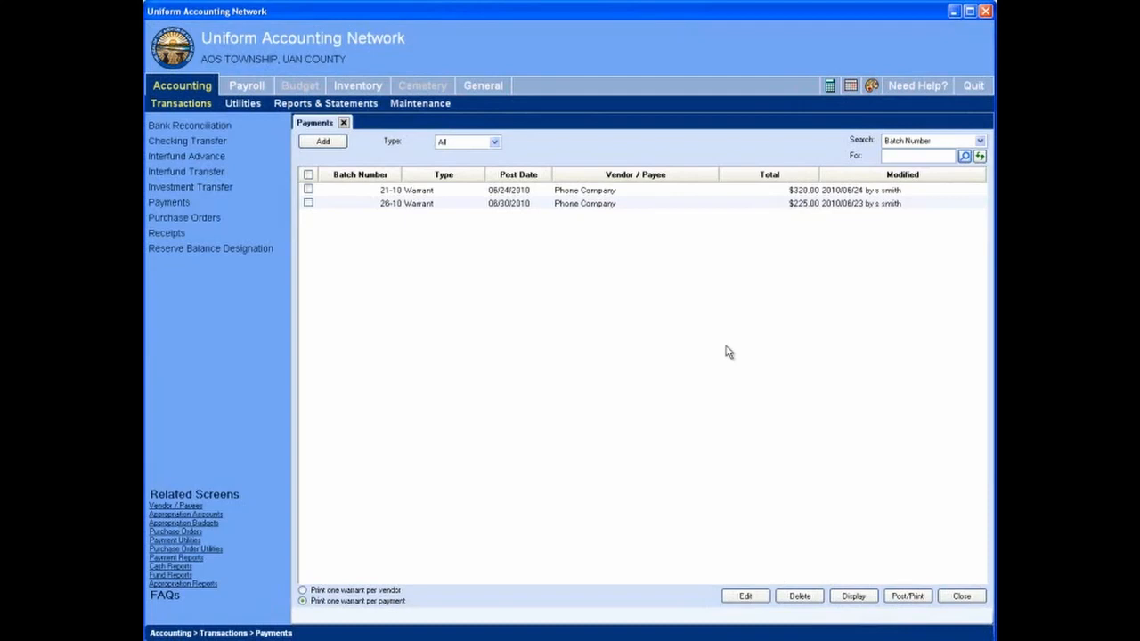
Open both Phone Company warrant payments for editing and set the post date of batch 21-10 to 06/30/2010
left_click(309, 190)
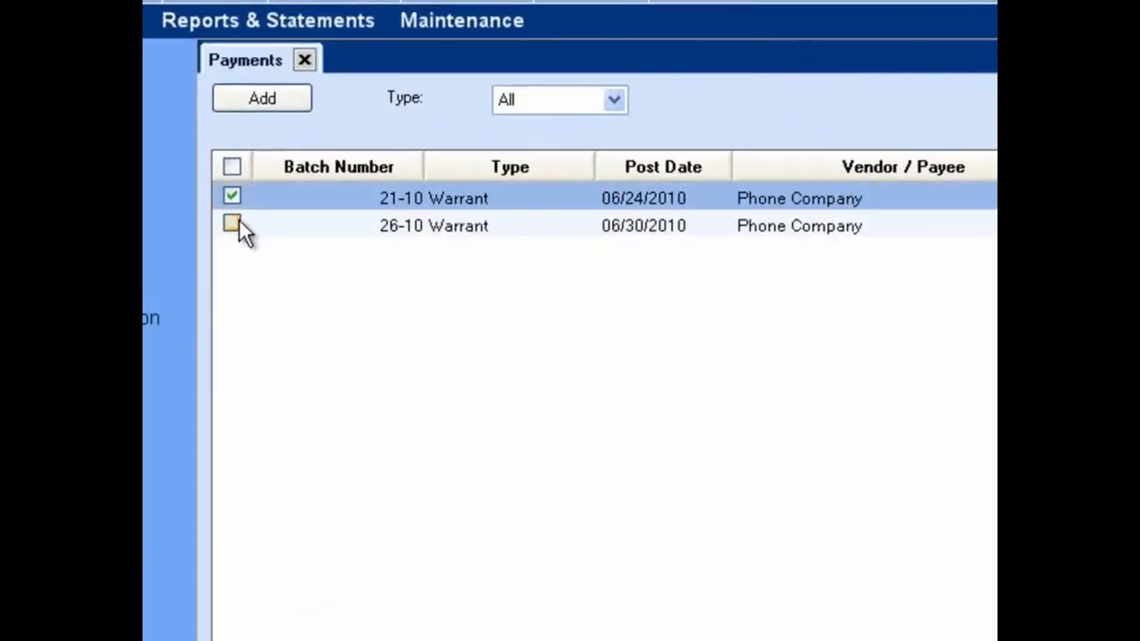
left_click(233, 226)
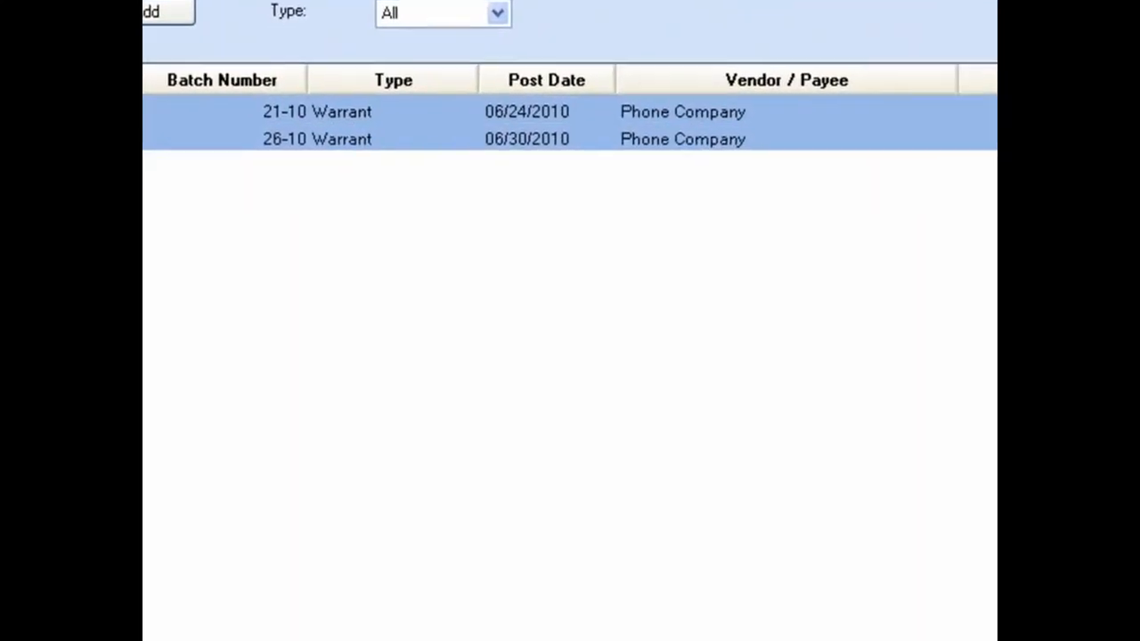
left_click(517, 550)
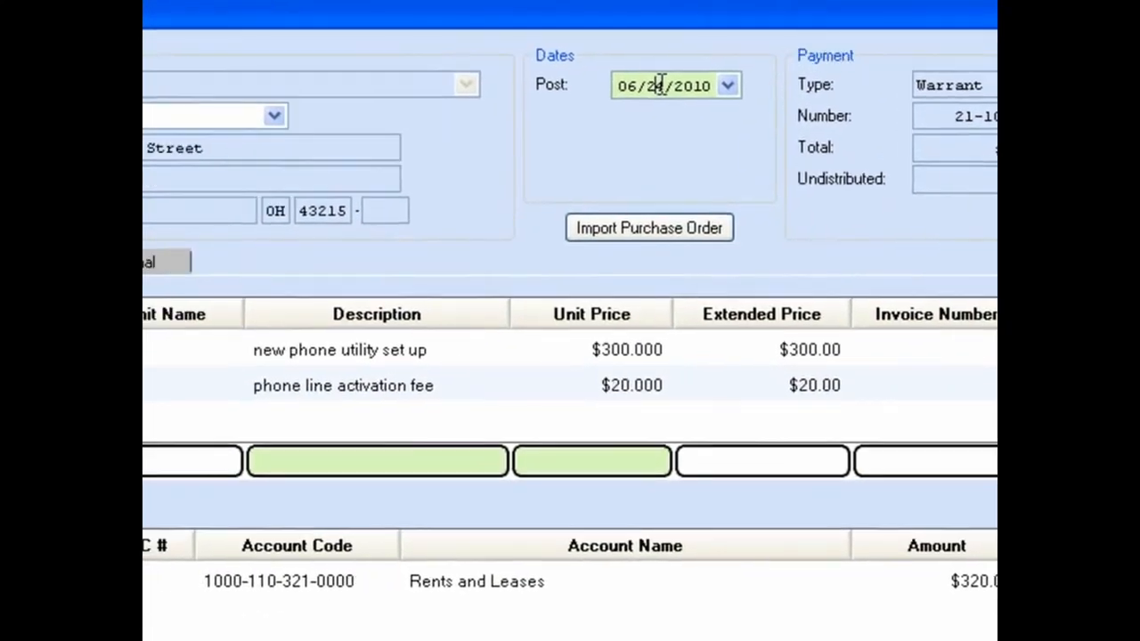
left_click(501, 113)
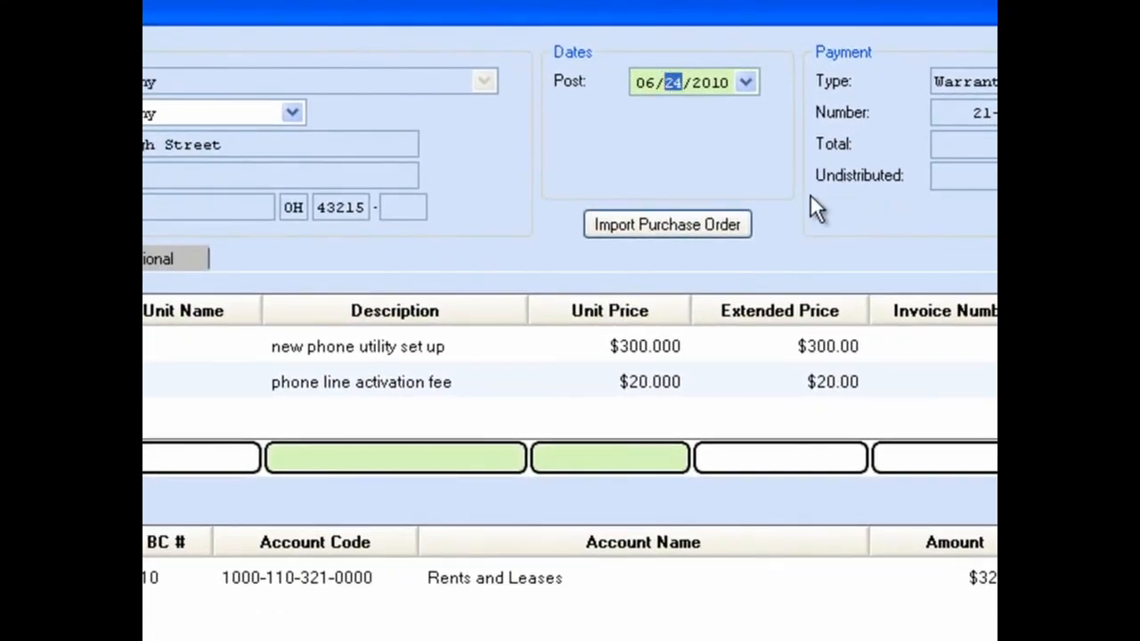
type("30")
Set the unit price of the phone line activation fee to $52.00 and open the new phone utility set up price for editing
left_click(648, 377)
left_click(648, 377)
left_click_drag(638, 387, 646, 379)
type("52")
left_click(668, 347)
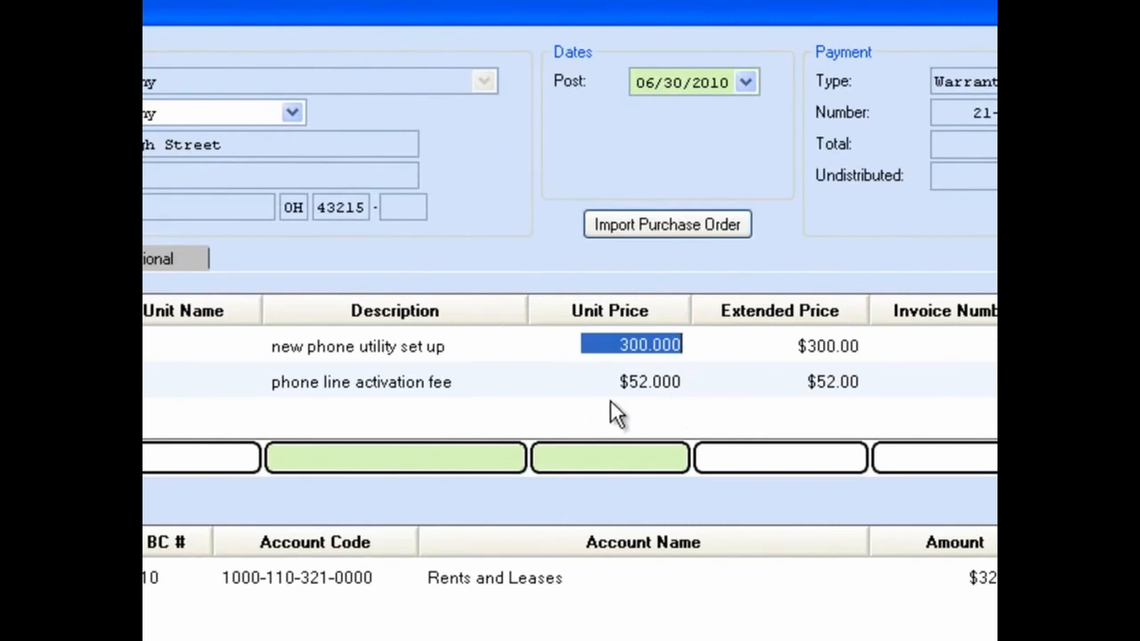
Delete the phone line activation fee line and set the Rents and Leases distribution amount to $300.00
left_click(591, 570)
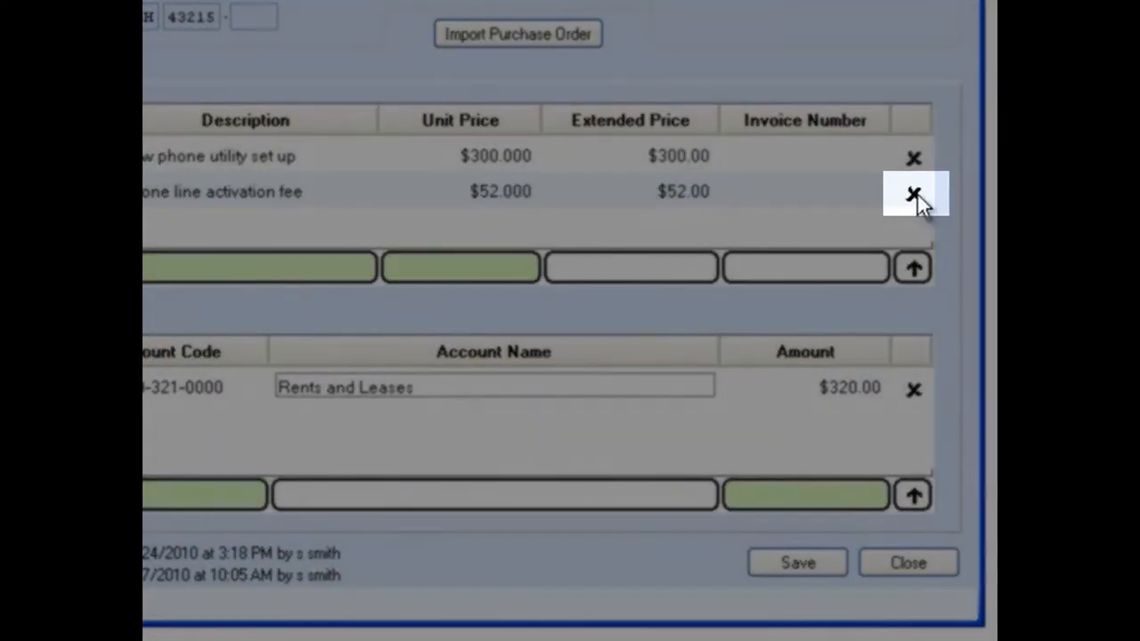
left_click(913, 194)
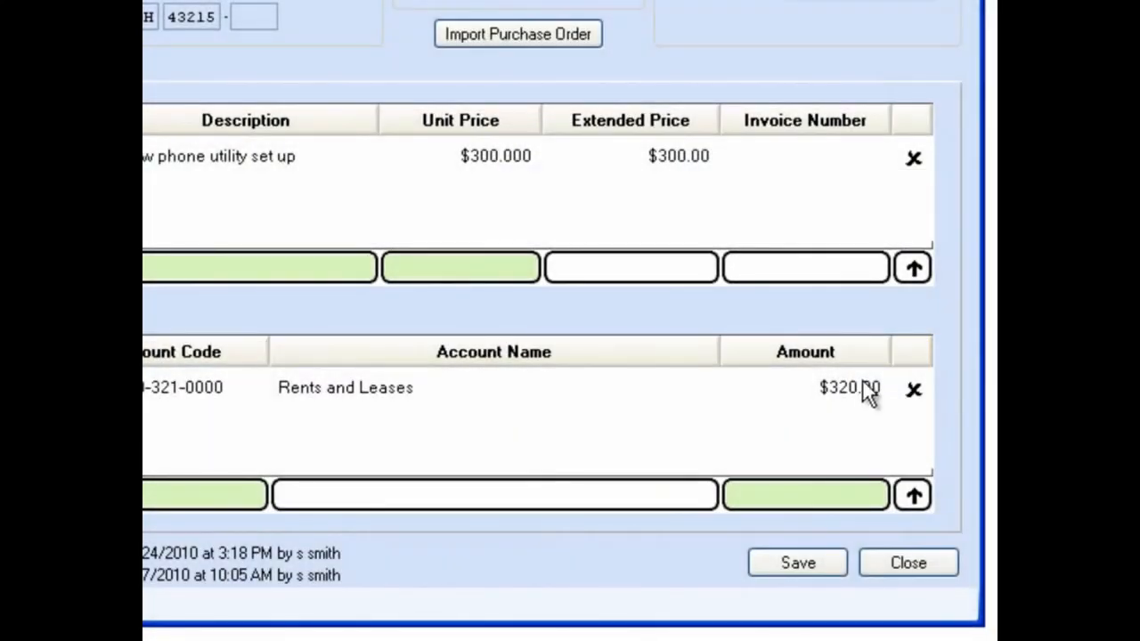
left_click(844, 387)
left_click(844, 387)
key("BackSpace")
type("0")
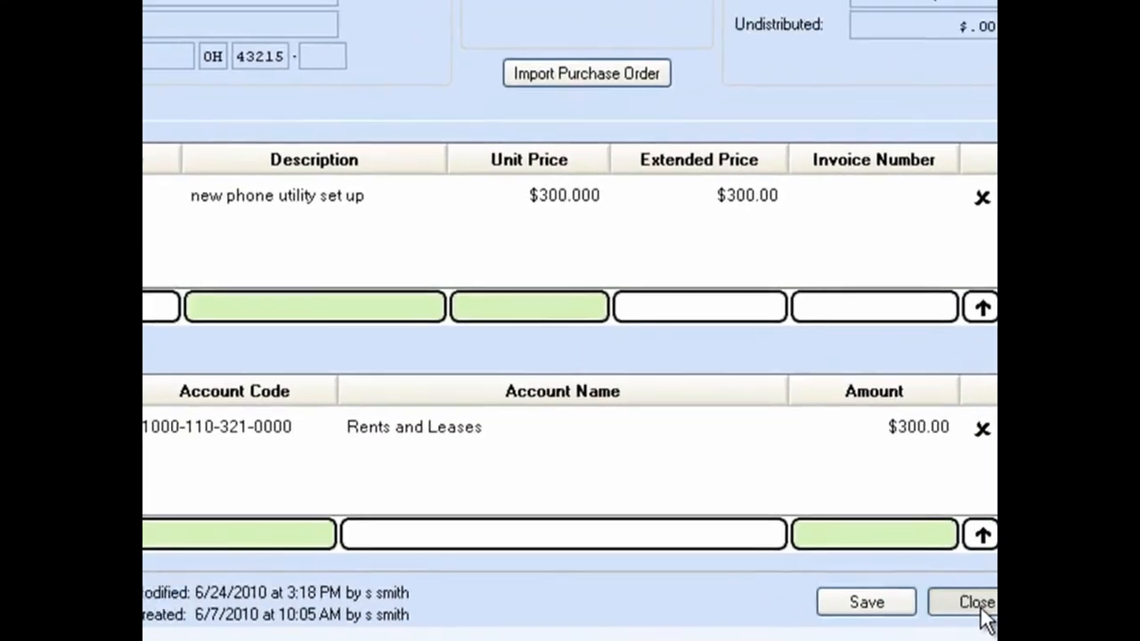
Save the changes to payment batch 21-10, staying in the edit window when asked about closing
left_click(910, 567)
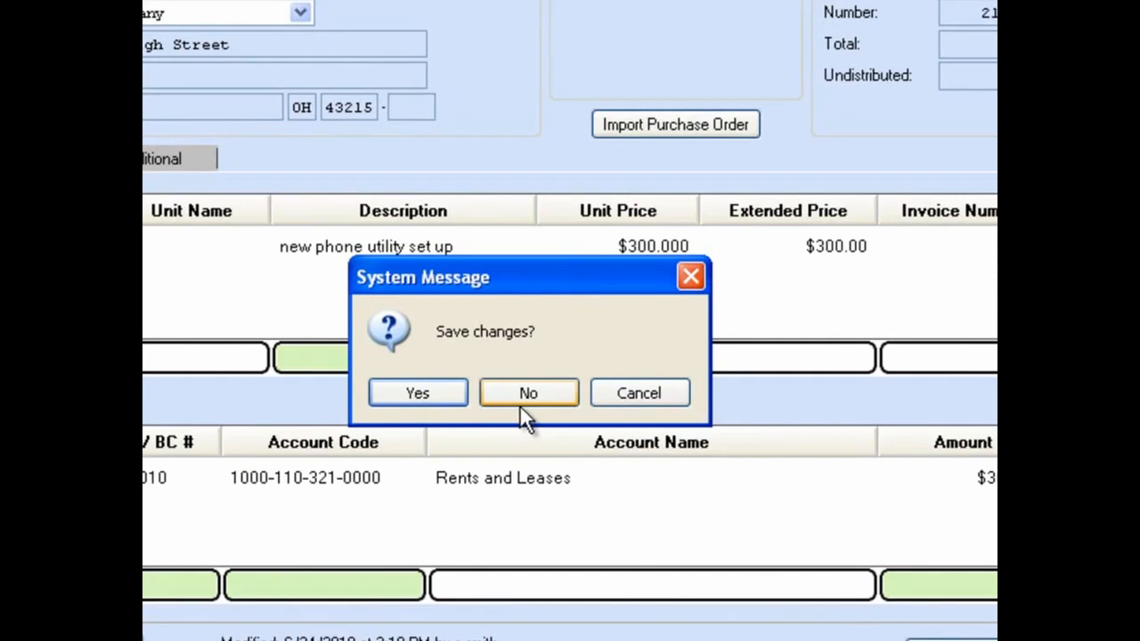
left_click(647, 395)
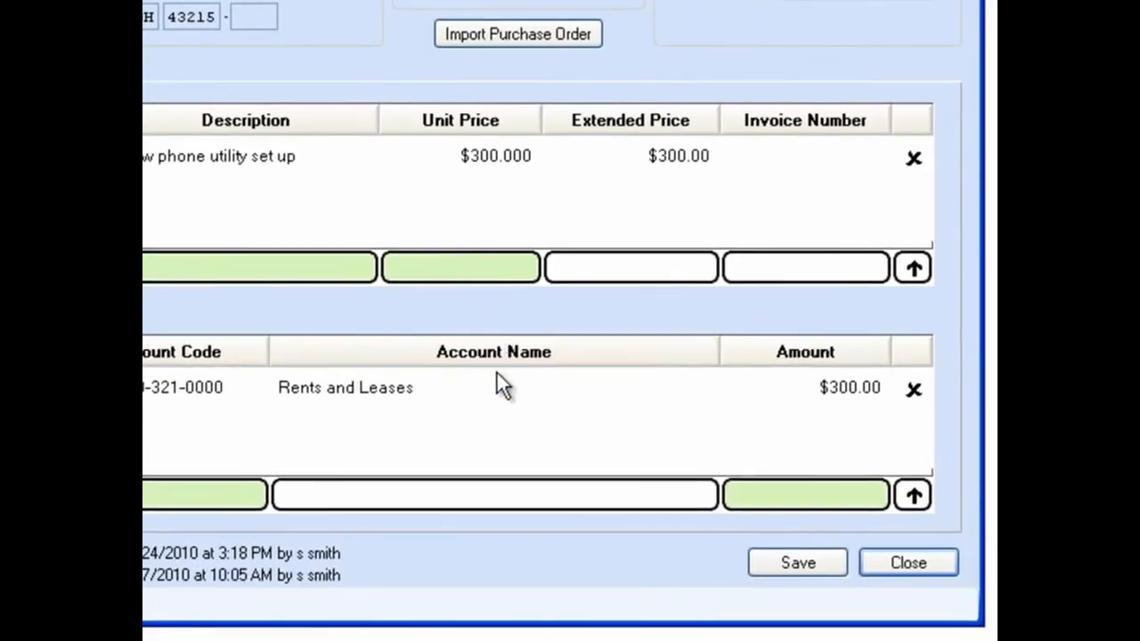
left_click(790, 570)
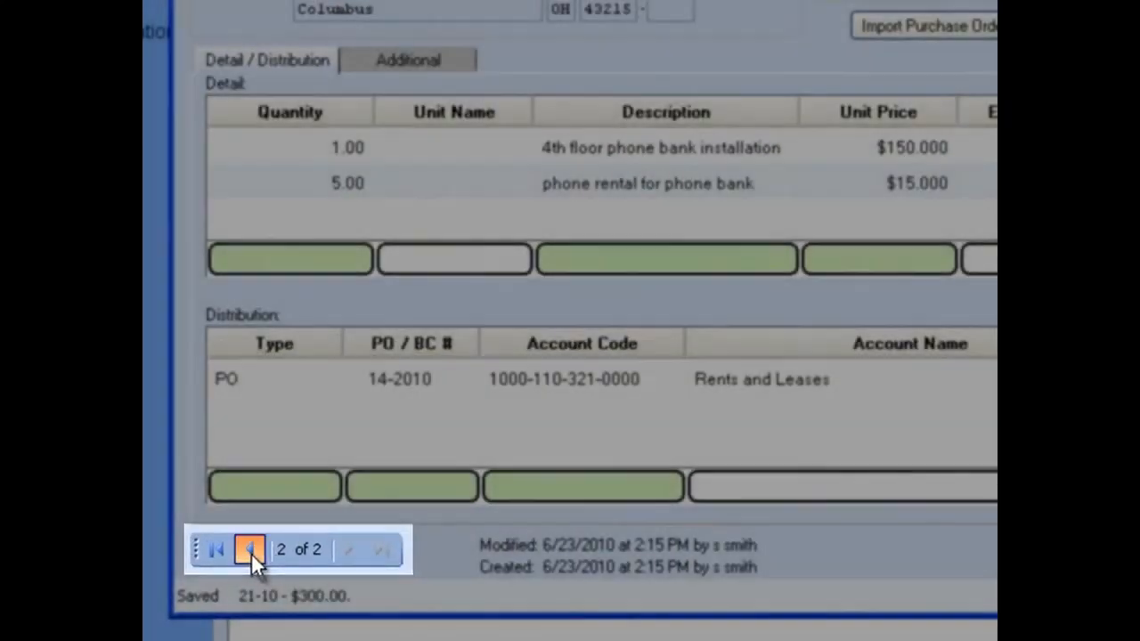
Review the previous payment record, return to the last one, and close the edit window
left_click(251, 553)
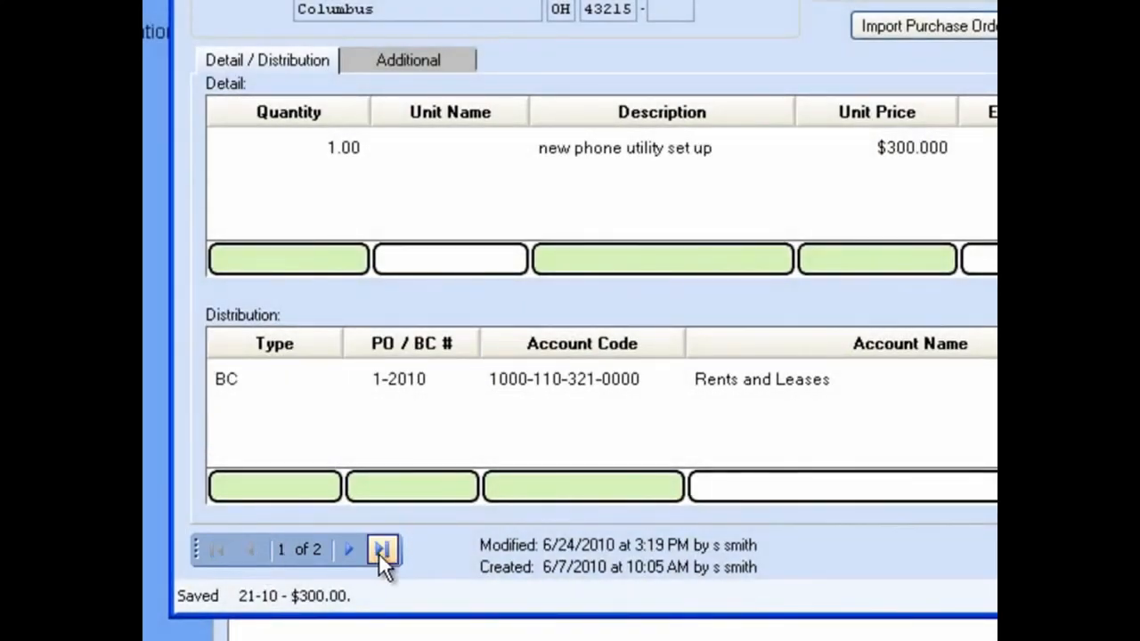
left_click(381, 550)
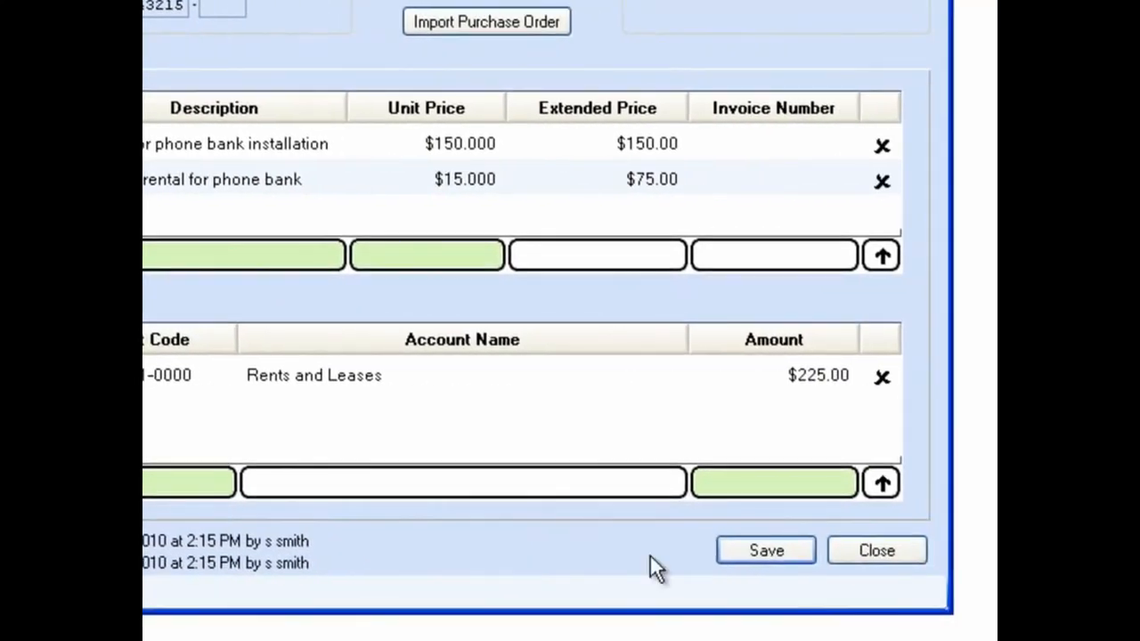
left_click(878, 551)
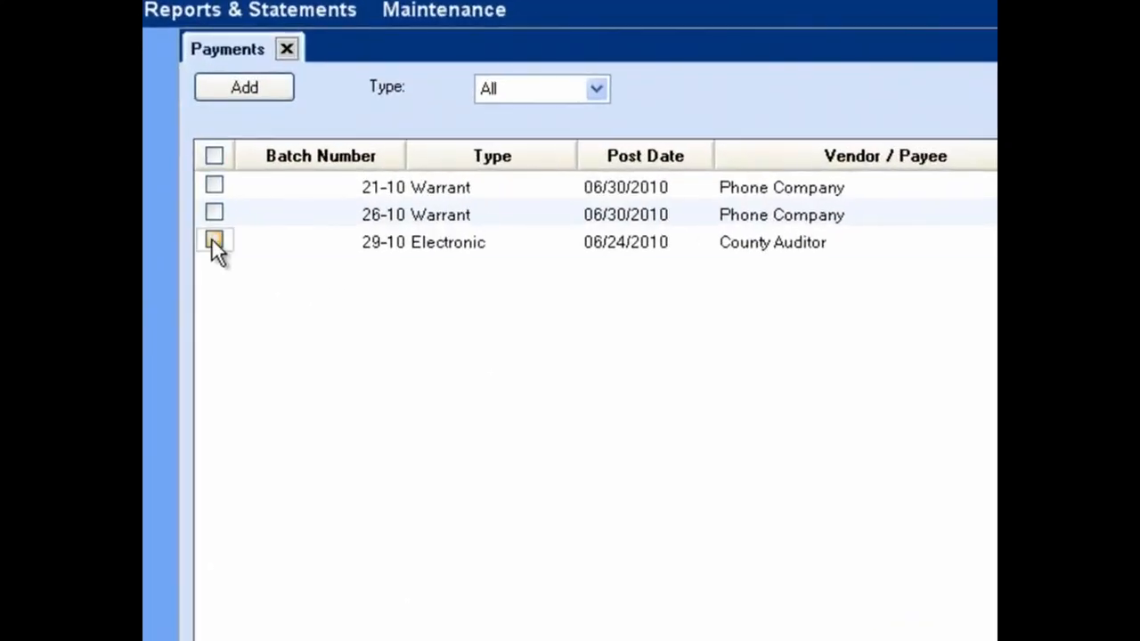
Delete the County Auditor electronic payment, batch 29-10, from the payments list
left_click(214, 241)
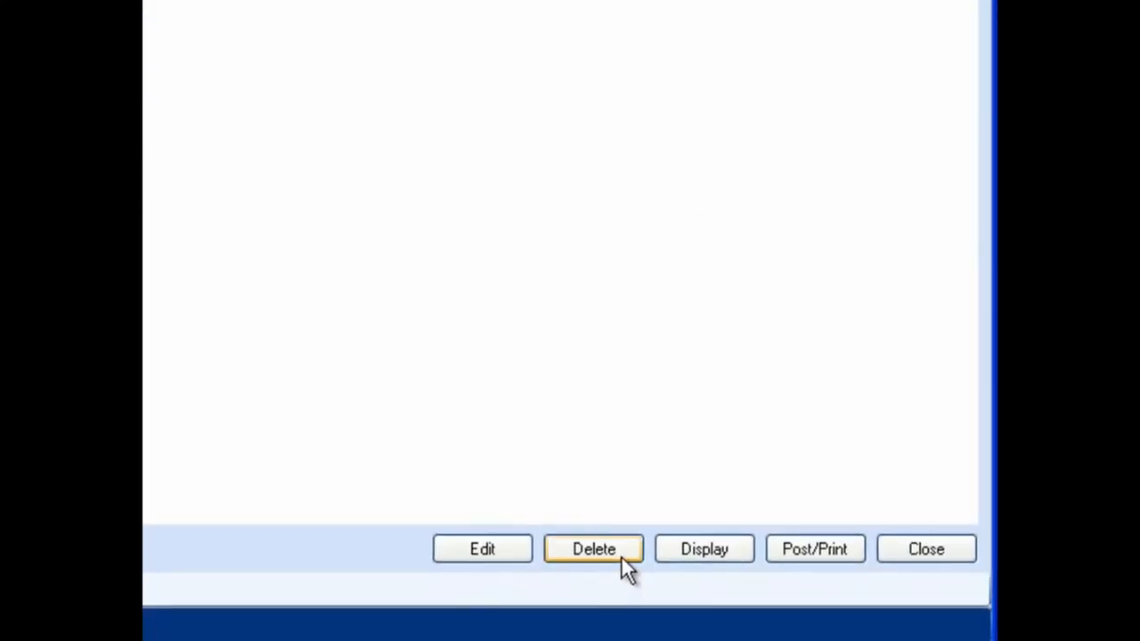
left_click(623, 561)
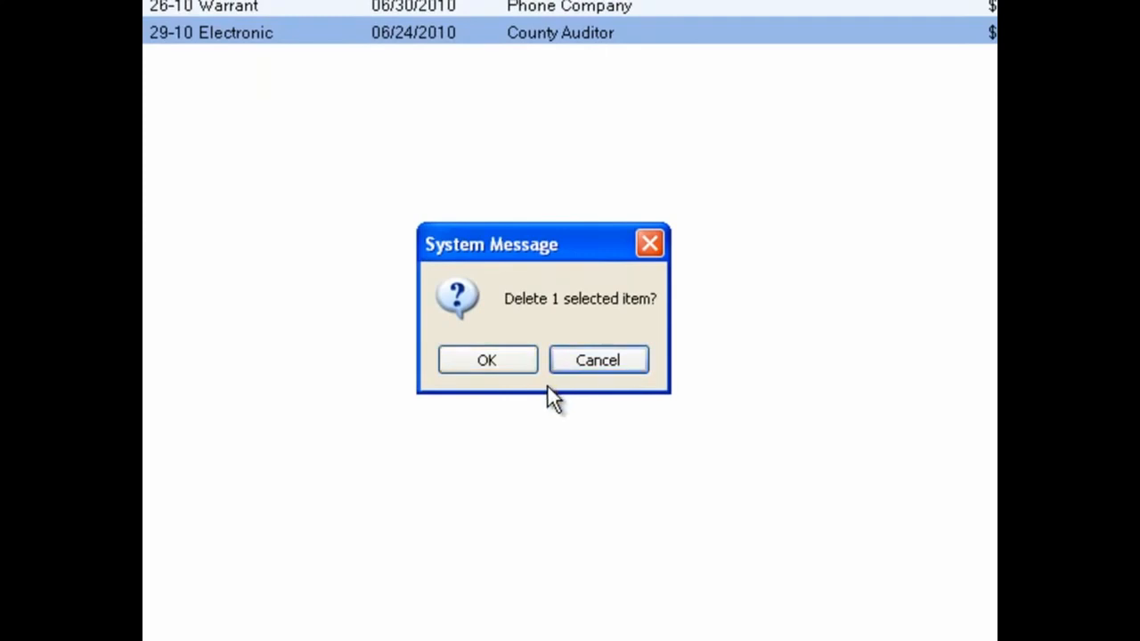
left_click(488, 361)
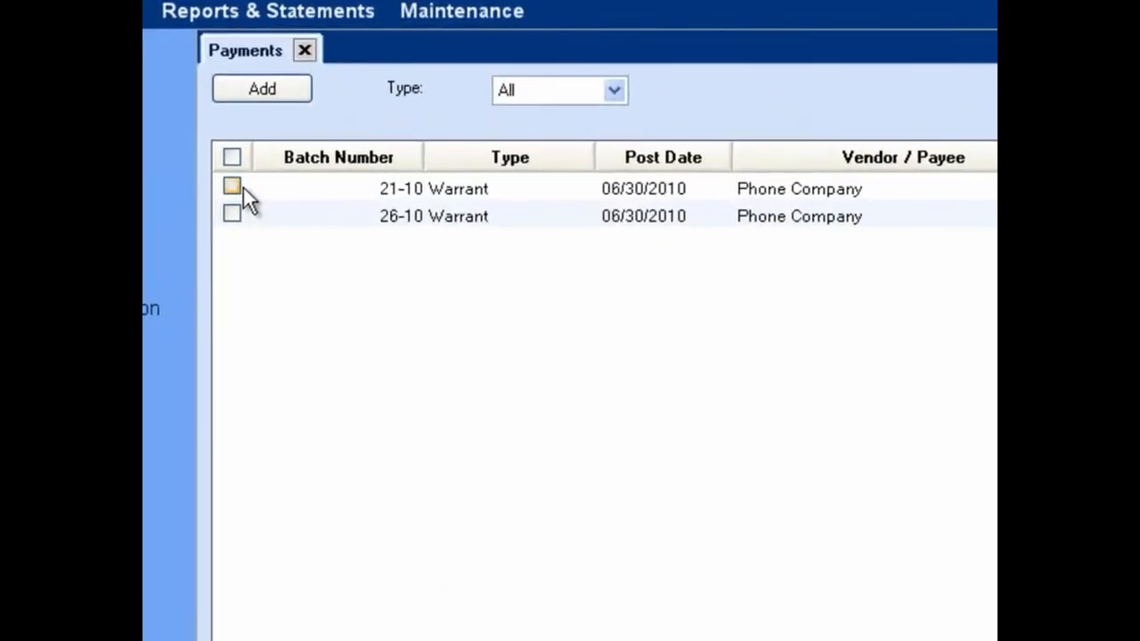
Display both Phone Company warrant payments and browse between the two records
left_click(237, 187)
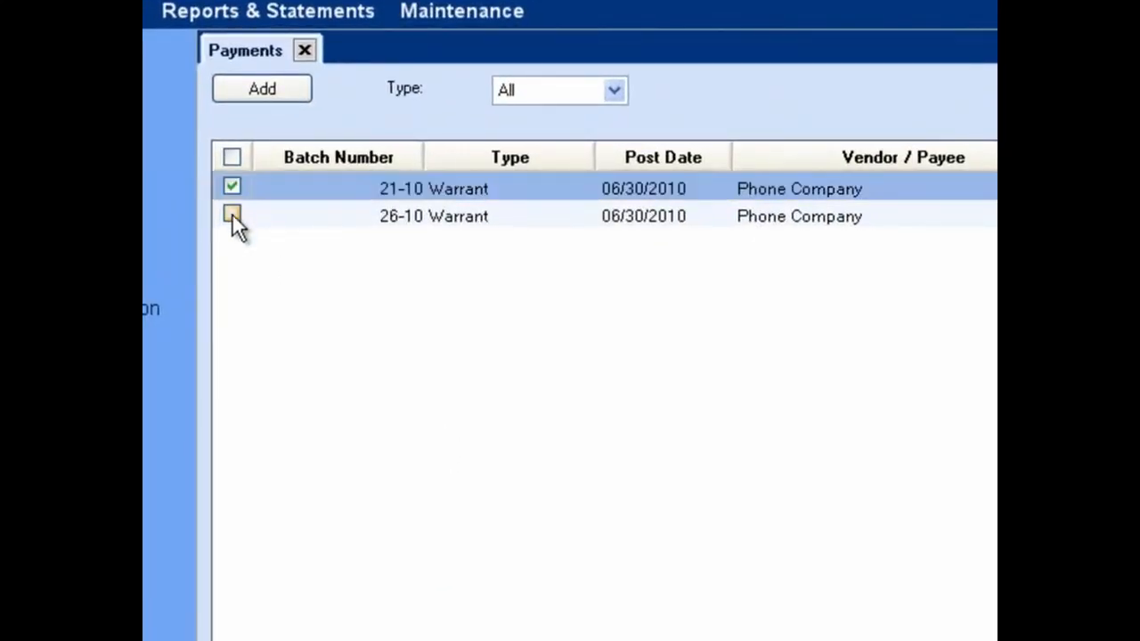
left_click(232, 214)
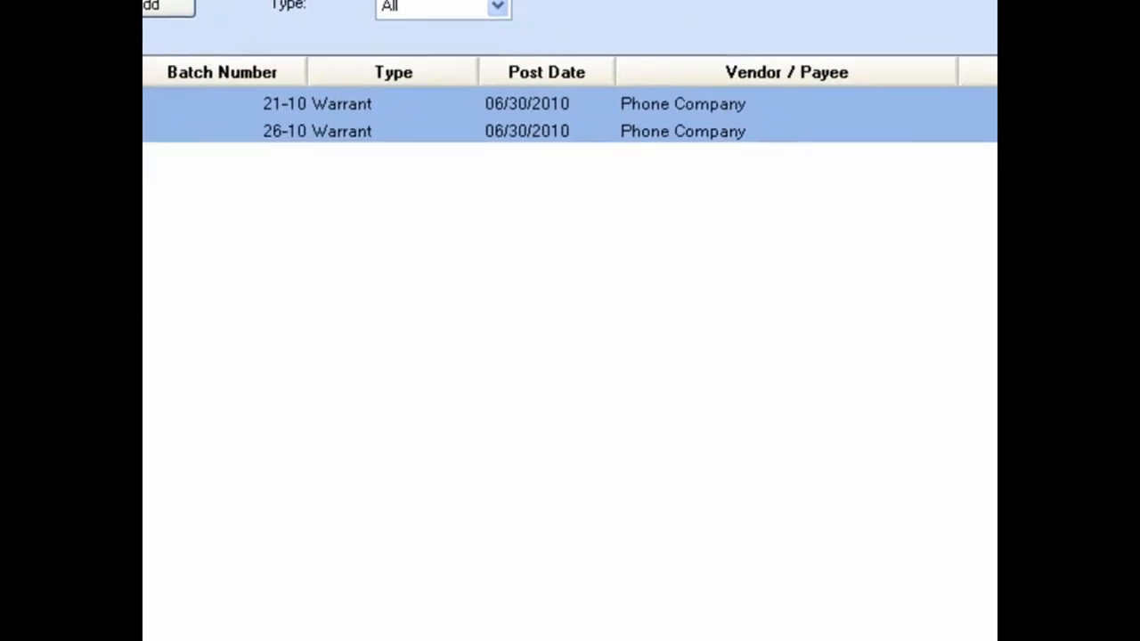
left_click(709, 556)
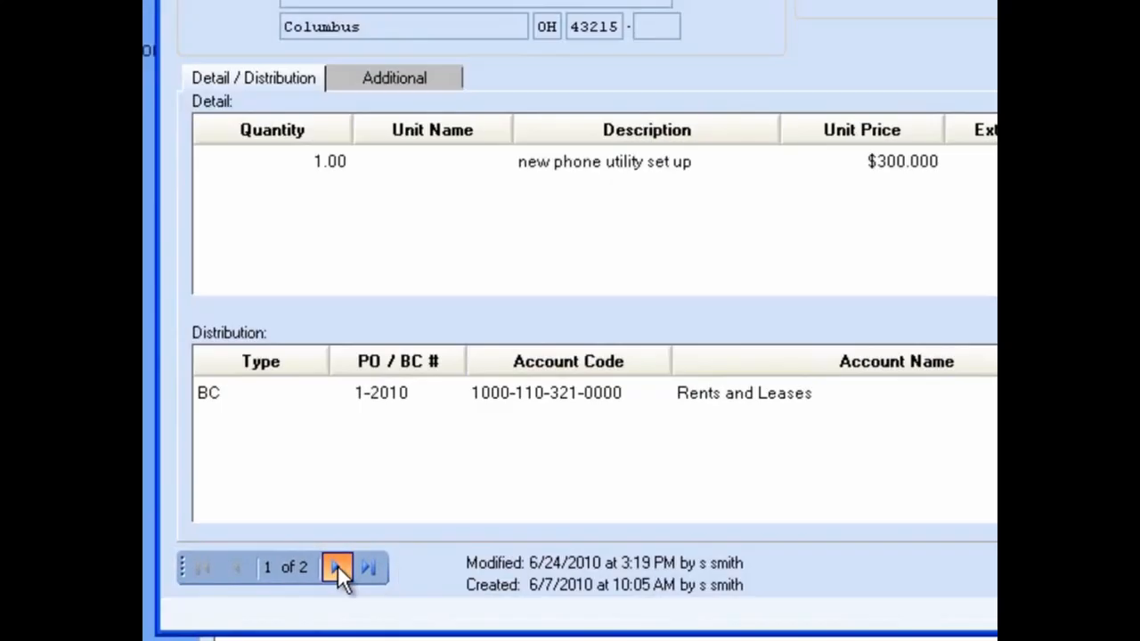
left_click(338, 568)
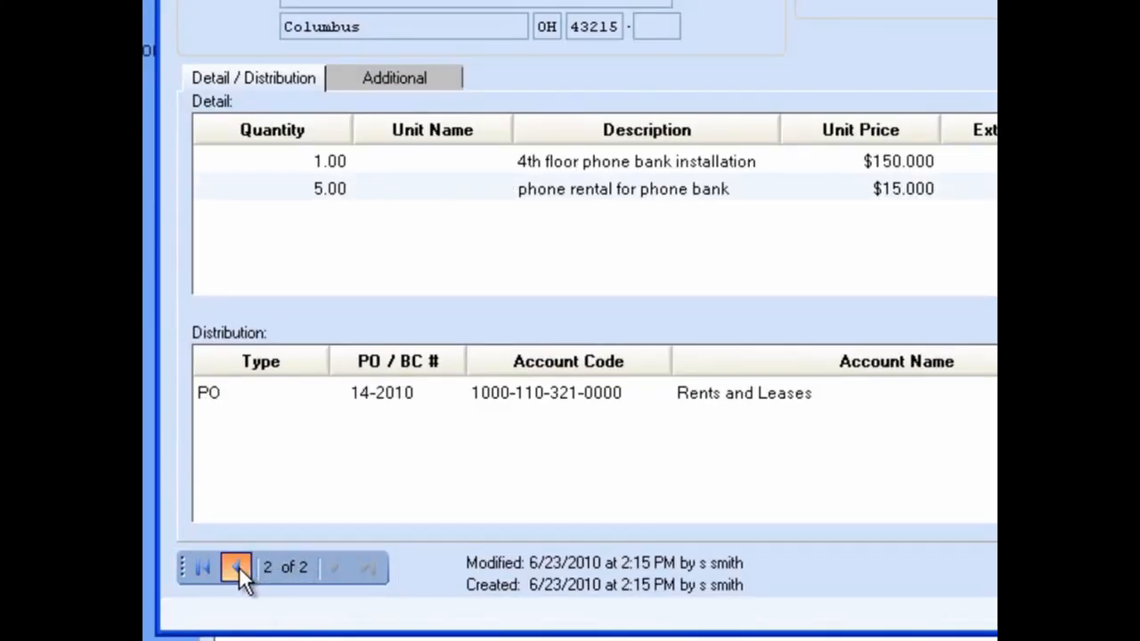
left_click(239, 566)
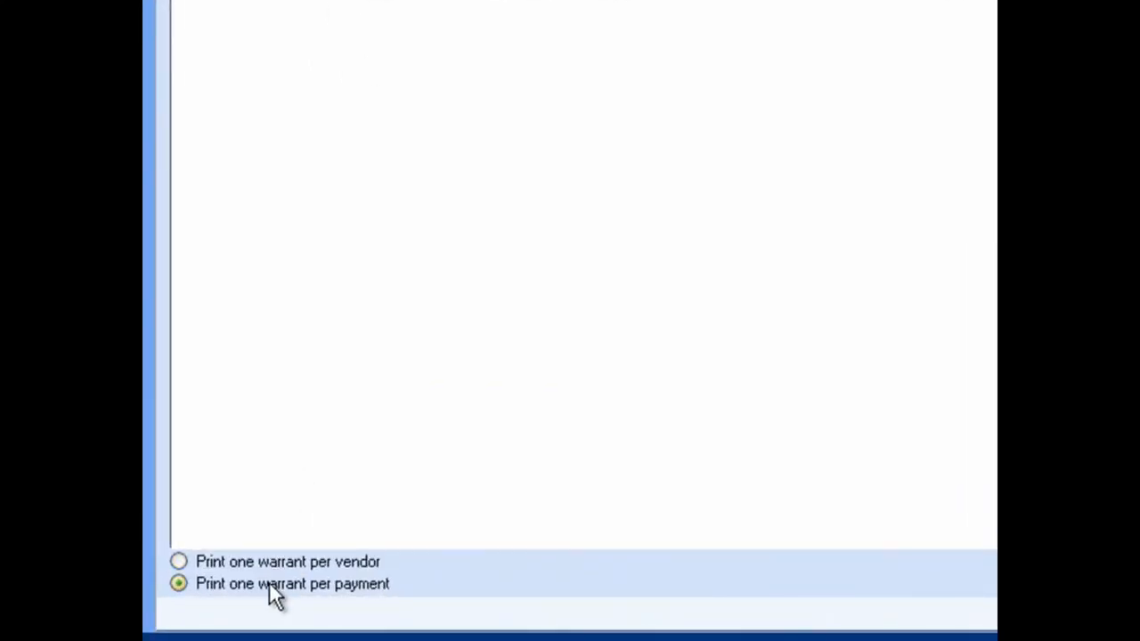
Set the warrant printing option to one warrant per vendor
left_click(346, 562)
left_click(335, 583)
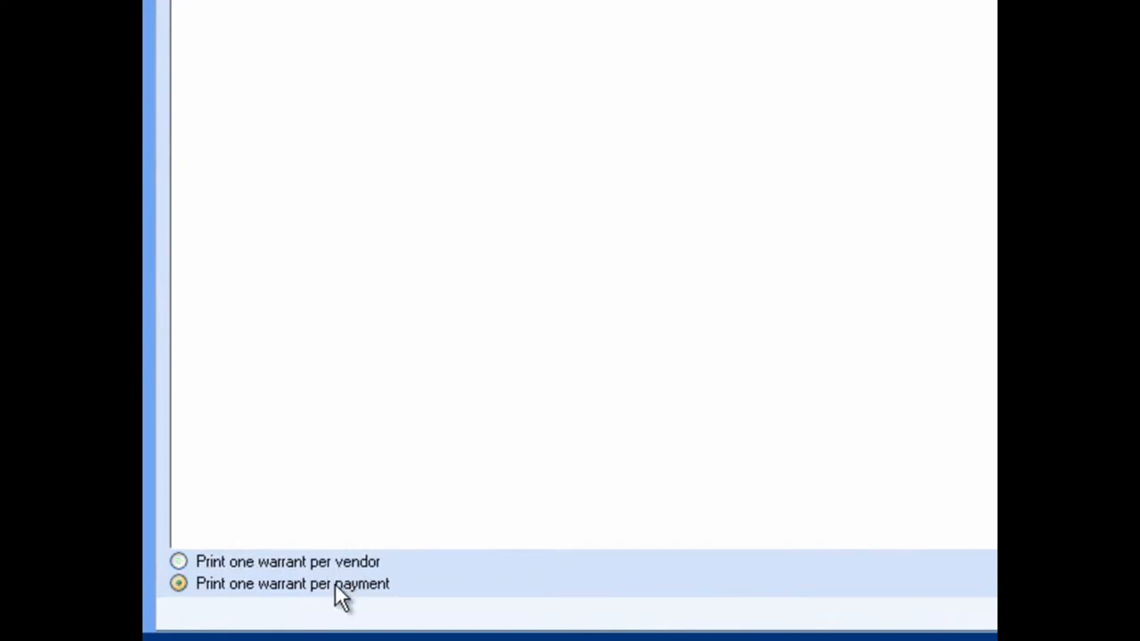
left_click(292, 560)
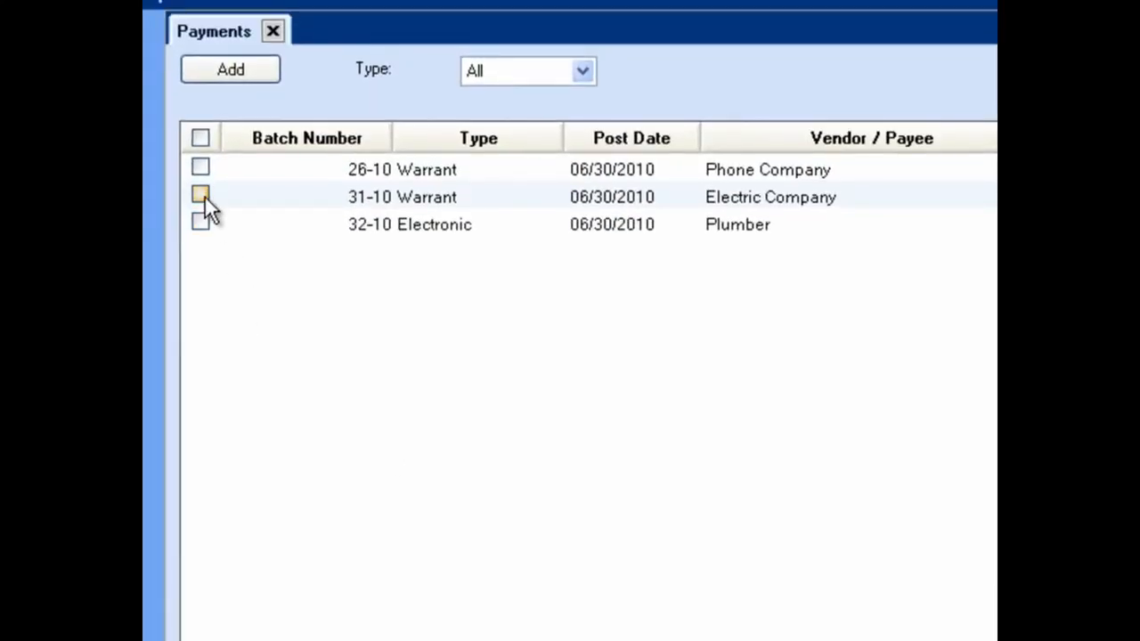
Post the Electric Company warrant, batch 31-10, and the Plumber electronic payment, batch 32-10, accepting 1020 as the next warrant number
left_click(201, 195)
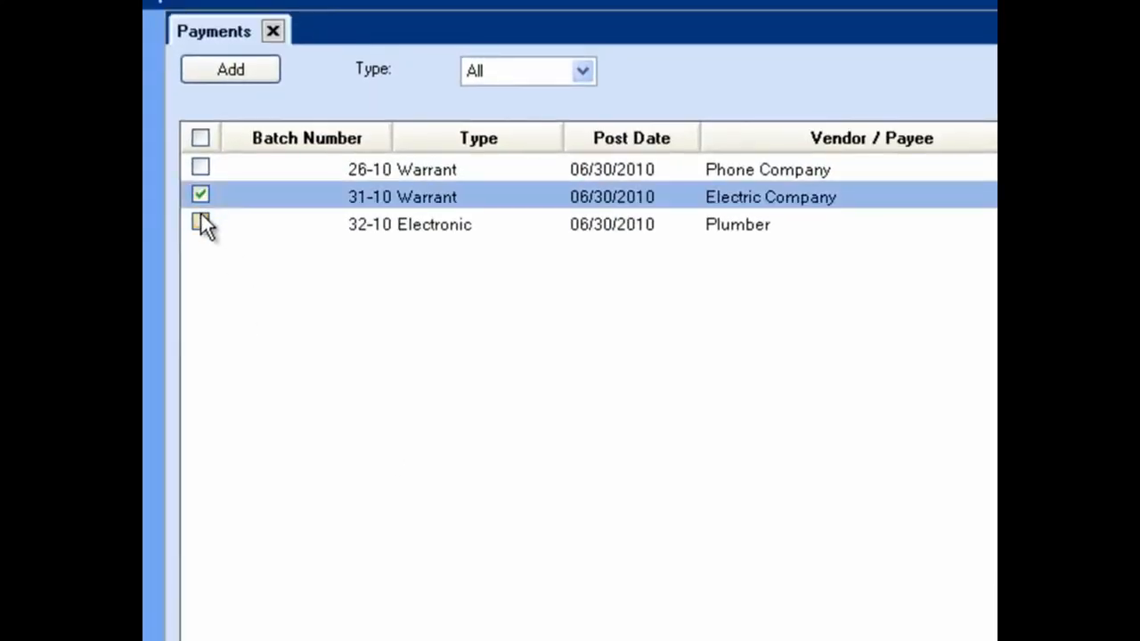
left_click(200, 222)
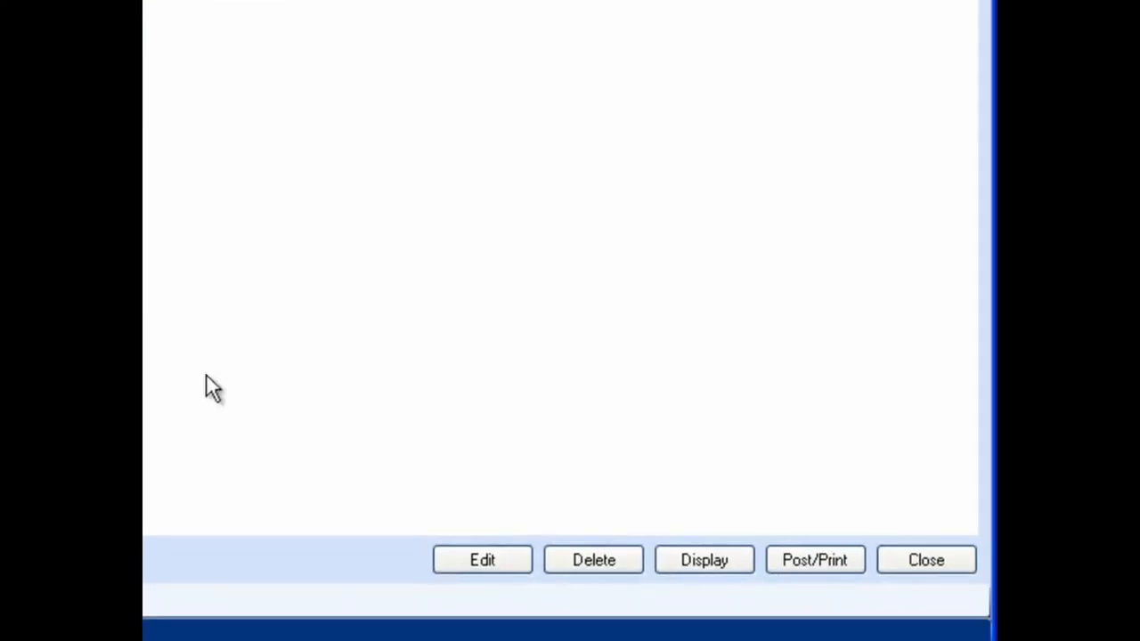
left_click(806, 557)
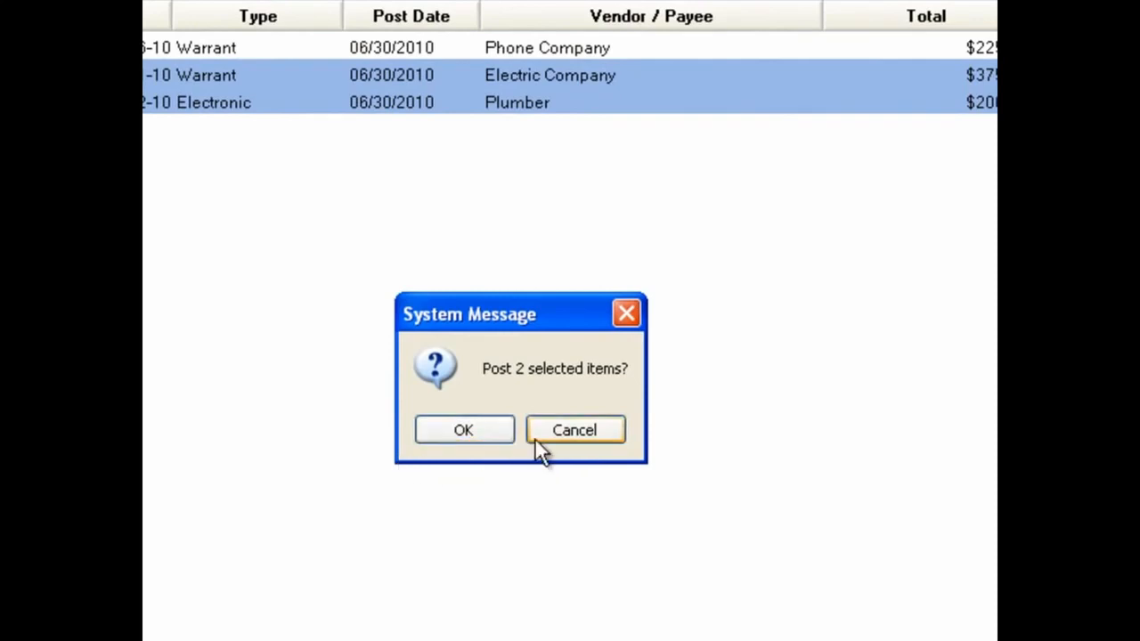
left_click(496, 435)
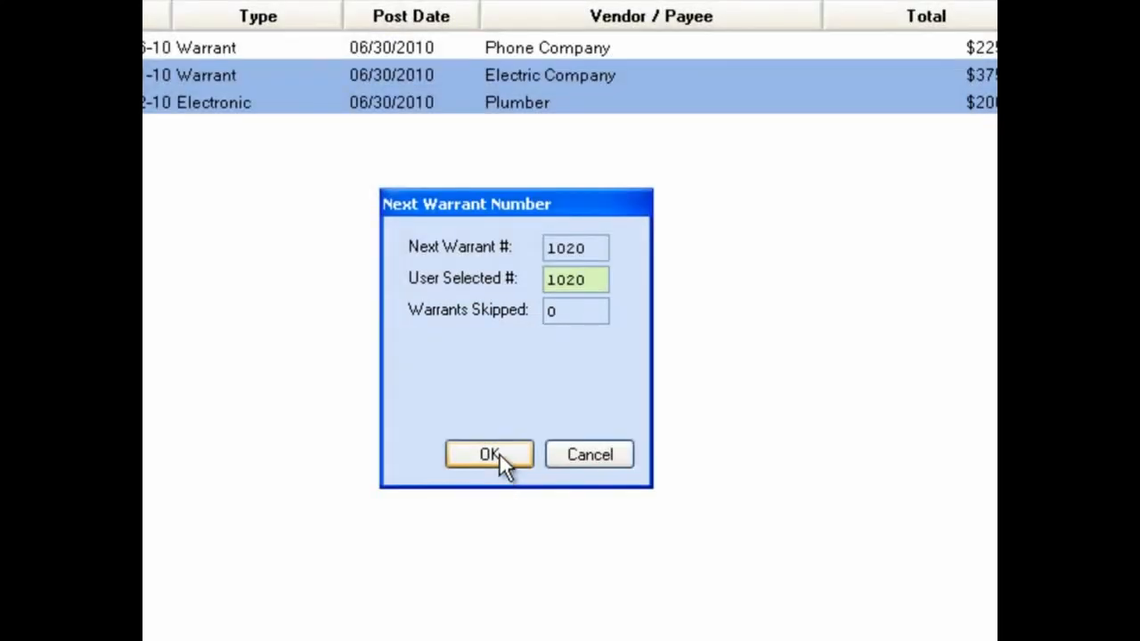
left_click(498, 455)
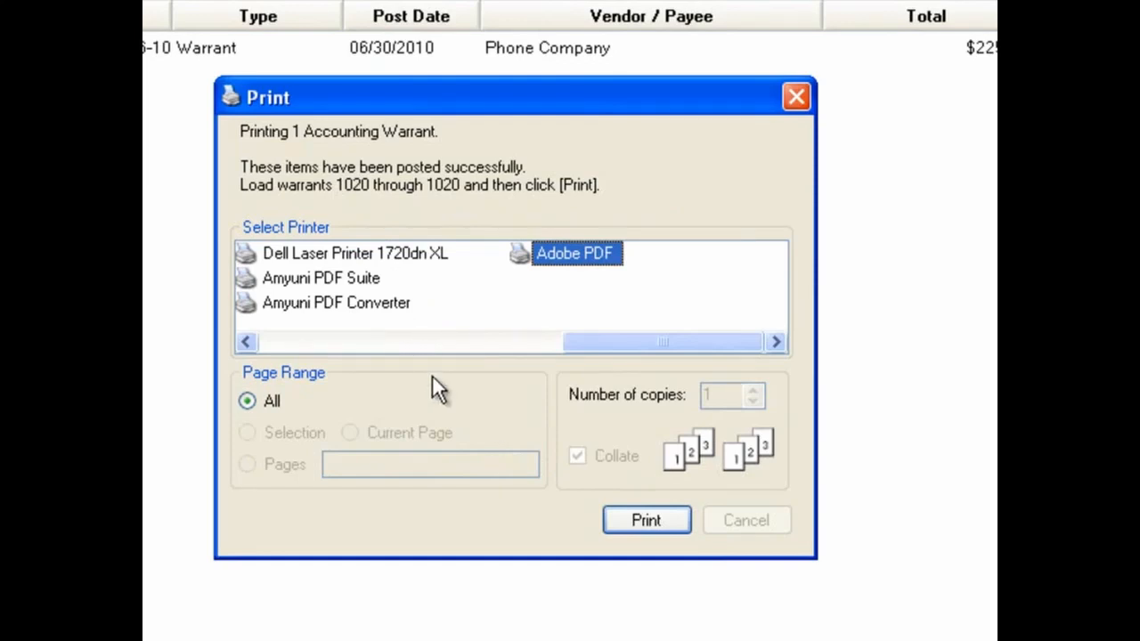
Print the warrant and the electronic payment on the Dell Laser Printer 1720dn XL, and close the Payments screen after confirming that all items printed
left_click(402, 253)
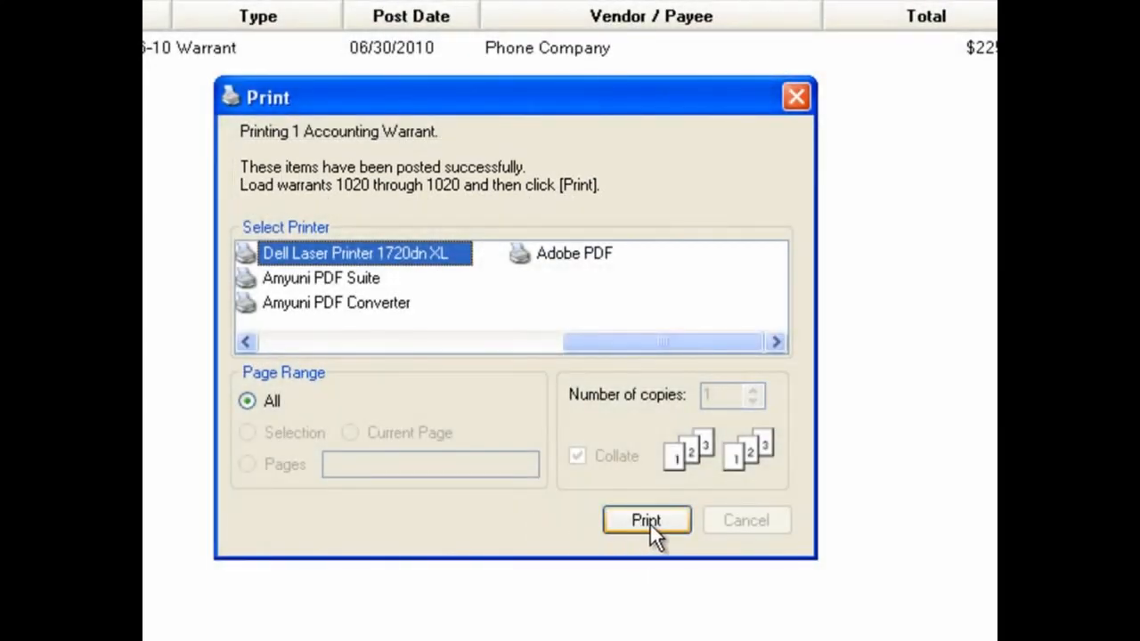
left_click(648, 521)
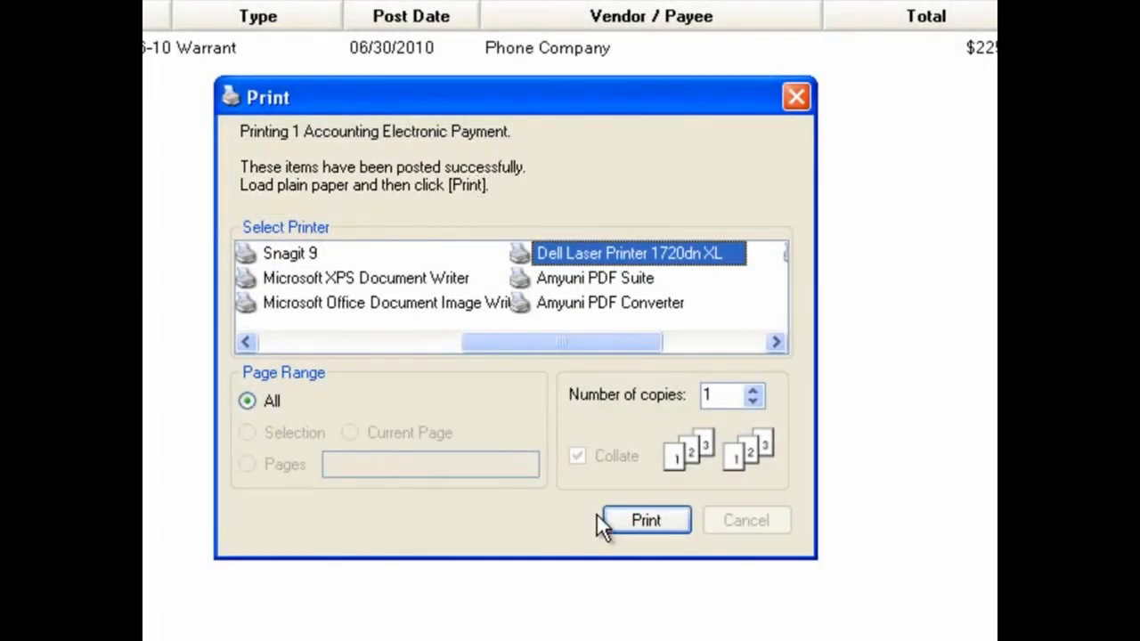
left_click(666, 520)
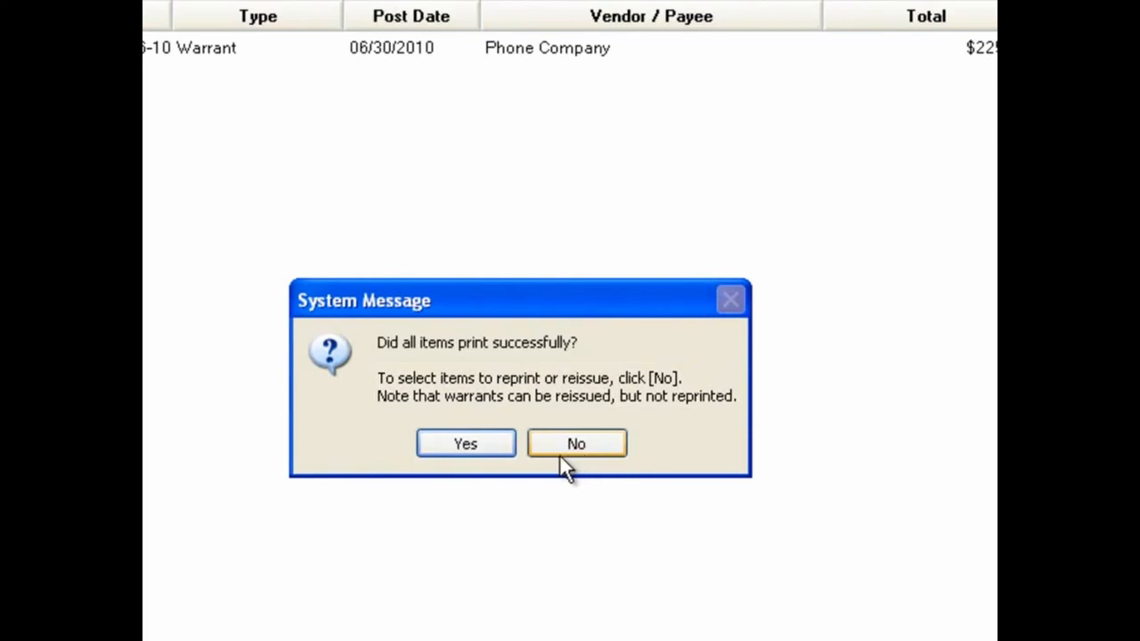
left_click(505, 455)
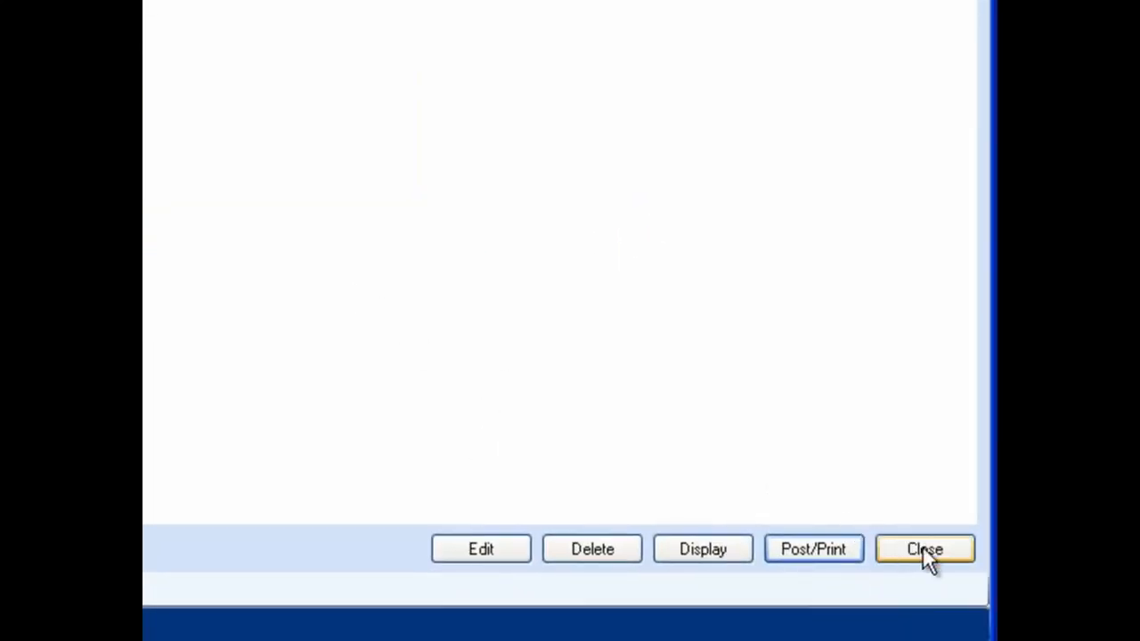
left_click(938, 552)
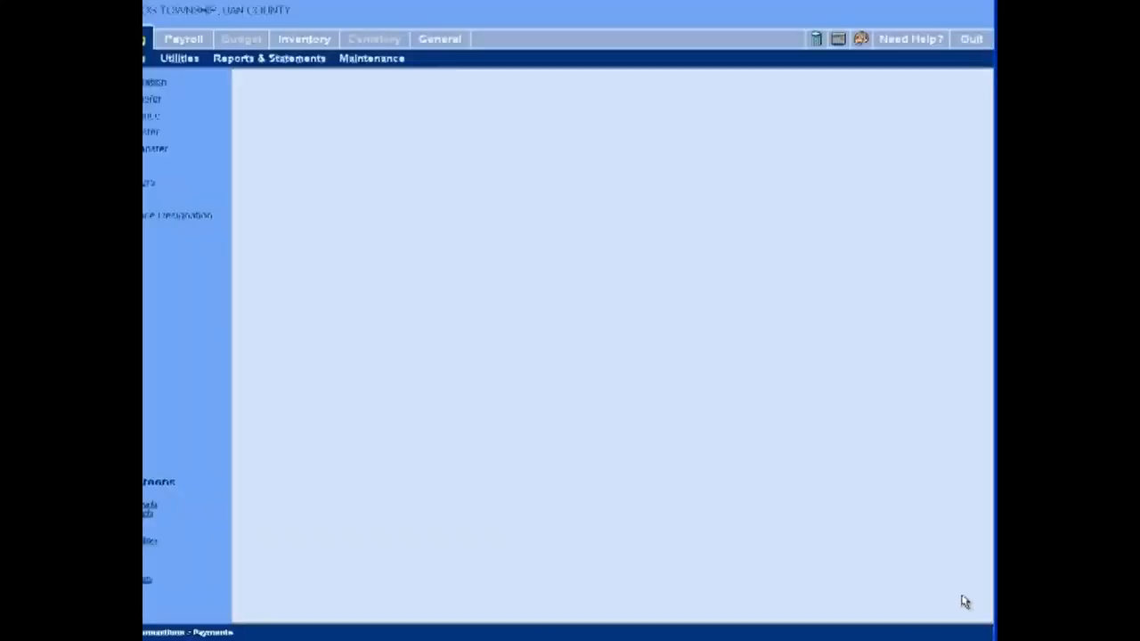